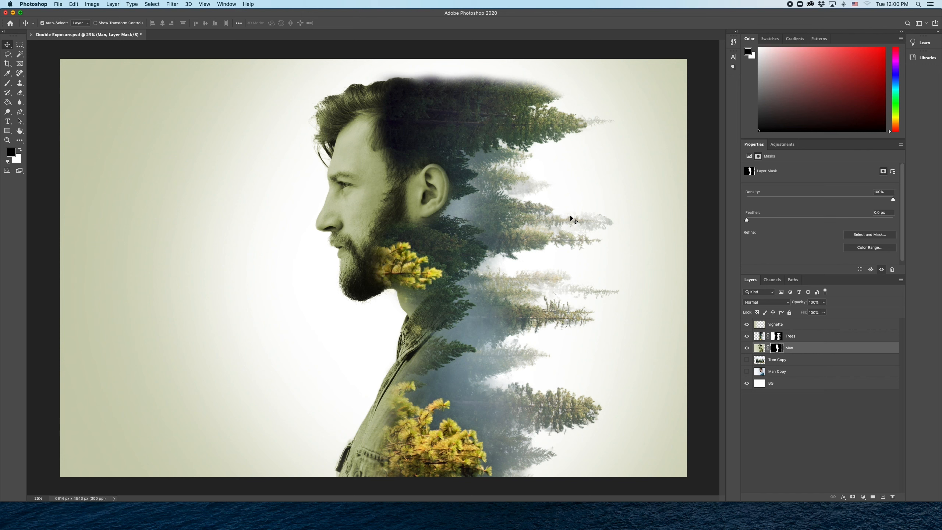
Close Double Exposure.psd without saving its changes and minimize the Photoshop window to reach the desktop.
{"action": "left_click", "coordinate": [31, 34]}
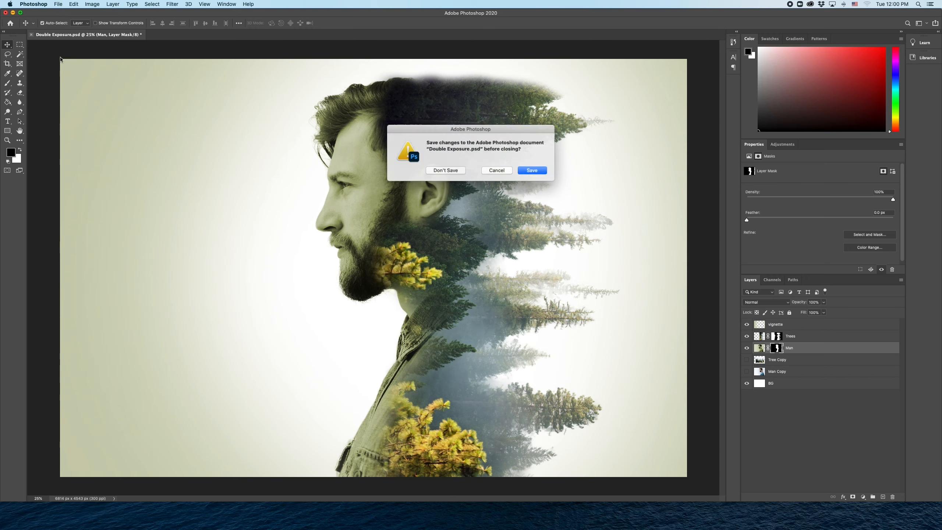
{"action": "left_click", "coordinate": [455, 170]}
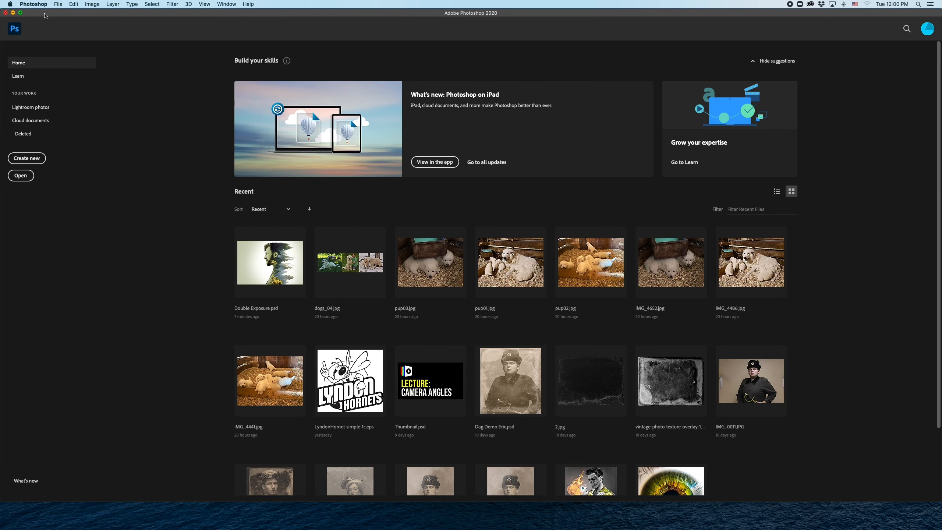
{"action": "left_click", "coordinate": [13, 13]}
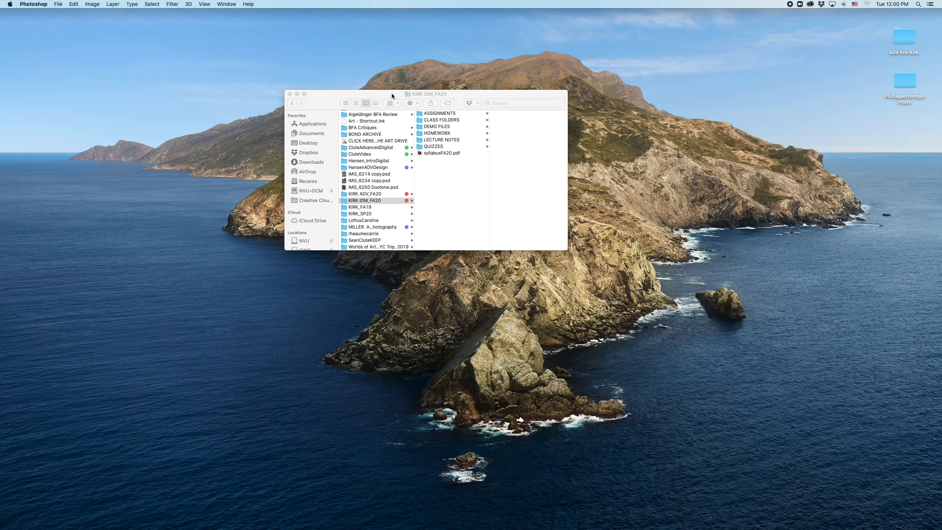
{"action": "left_click_drag", "start_coordinate": [391, 93], "coordinate": [384, 93]}
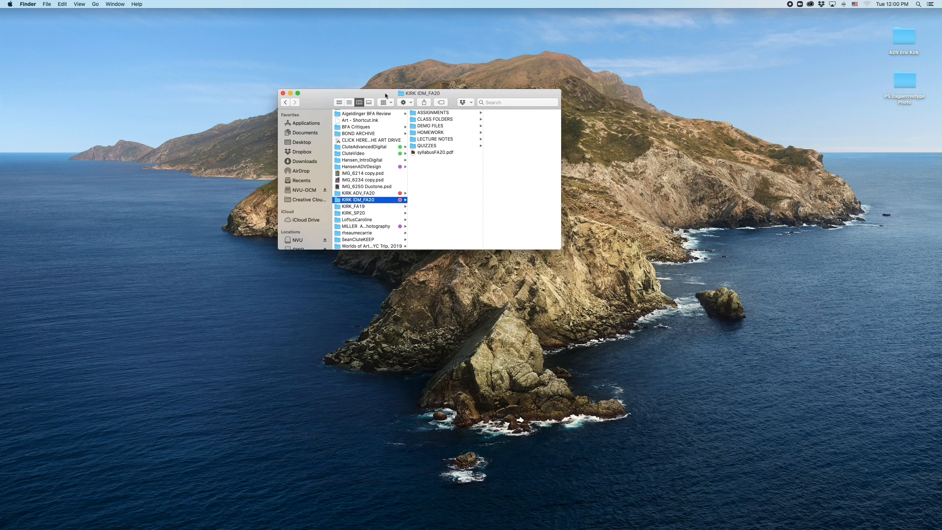
{"action": "left_click", "coordinate": [168, 129]}
{"action": "left_click", "coordinate": [94, 4]}
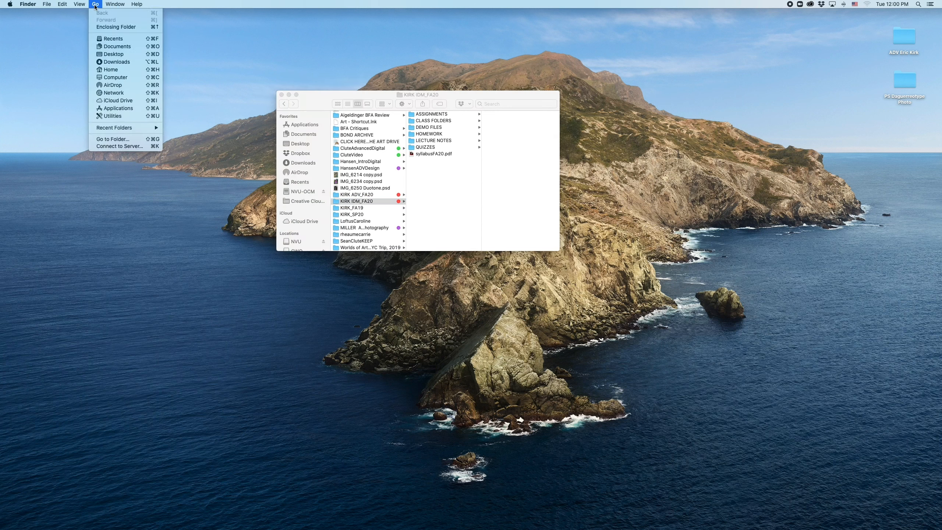
{"action": "left_click", "coordinate": [122, 146]}
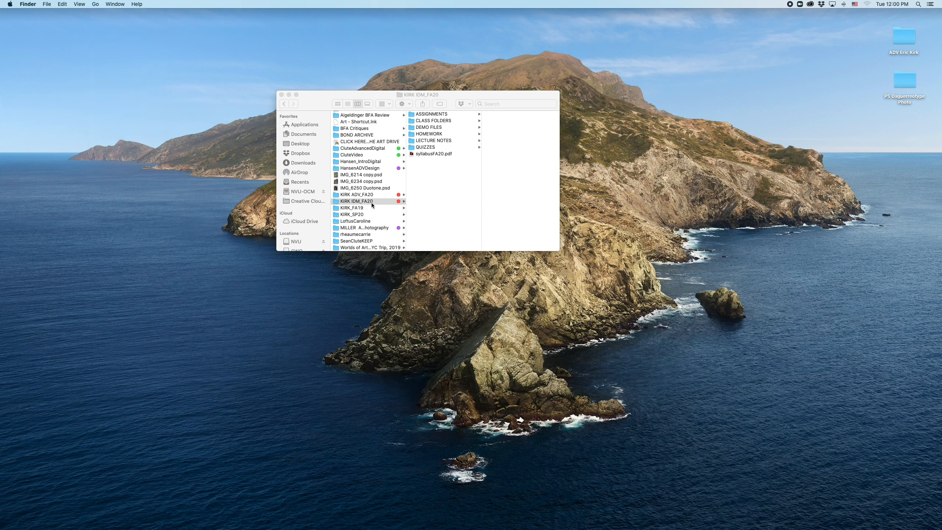
Copy the PS Double Exposure folder from the course's DEMO FILES folder to the desktop.
{"action": "left_click", "coordinate": [450, 153]}
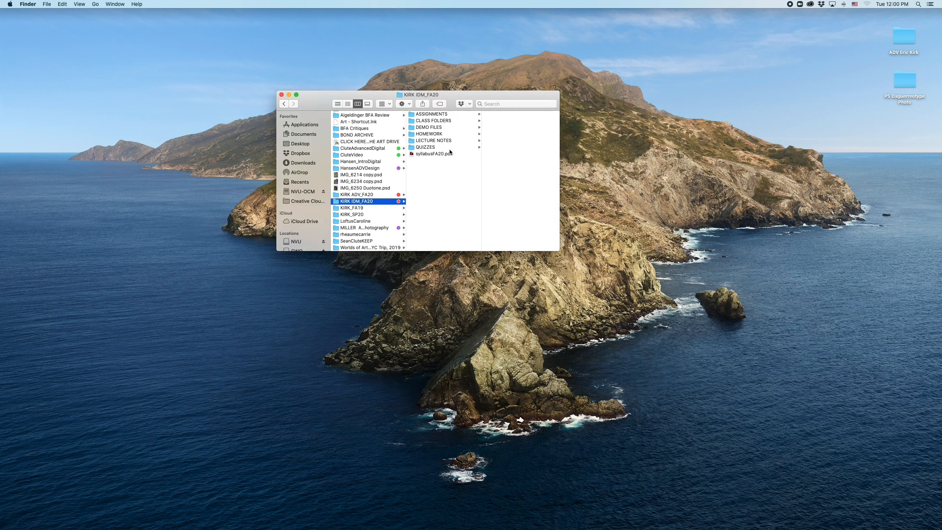
{"action": "left_click", "coordinate": [433, 121]}
{"action": "left_click", "coordinate": [434, 128]}
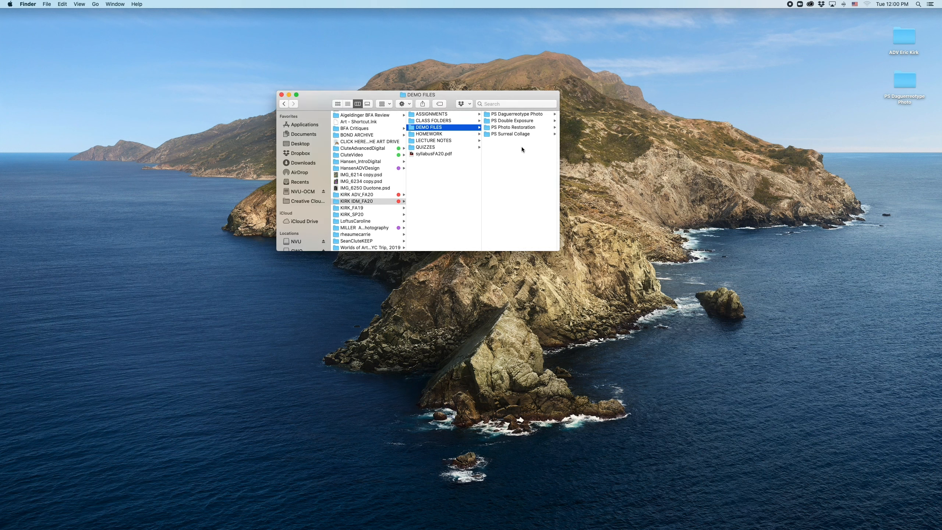
{"action": "left_click", "coordinate": [508, 121]}
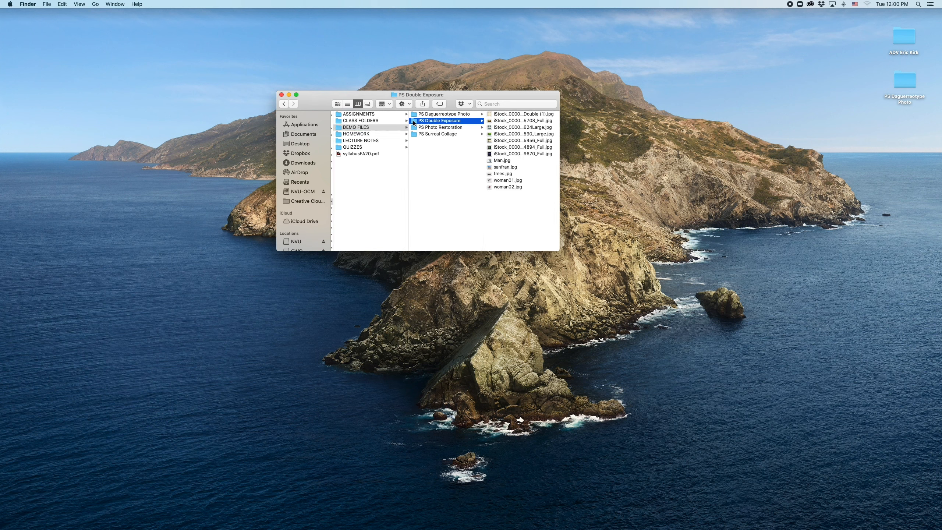
{"action": "left_click_drag", "start_coordinate": [414, 123], "coordinate": [903, 141]}
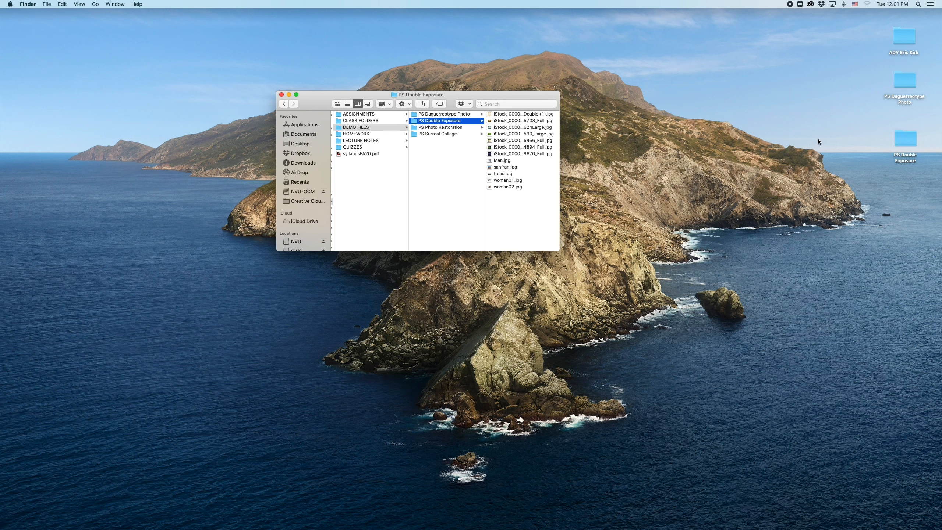
Close the course folder window, open the desktop copy of PS Double Exposure and enlarge its window.
{"action": "left_click", "coordinate": [281, 95]}
{"action": "double_click", "coordinate": [901, 139]}
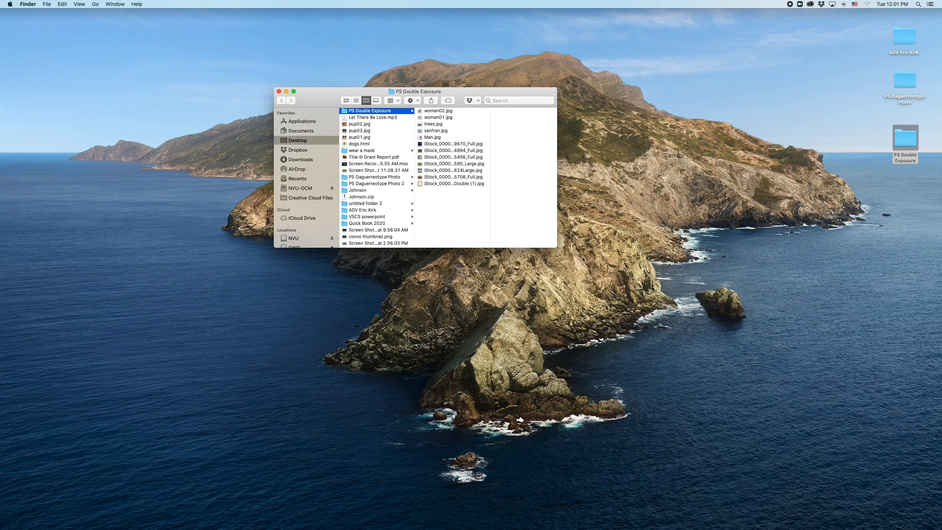
{"action": "left_click_drag", "start_coordinate": [554, 248], "coordinate": [711, 340]}
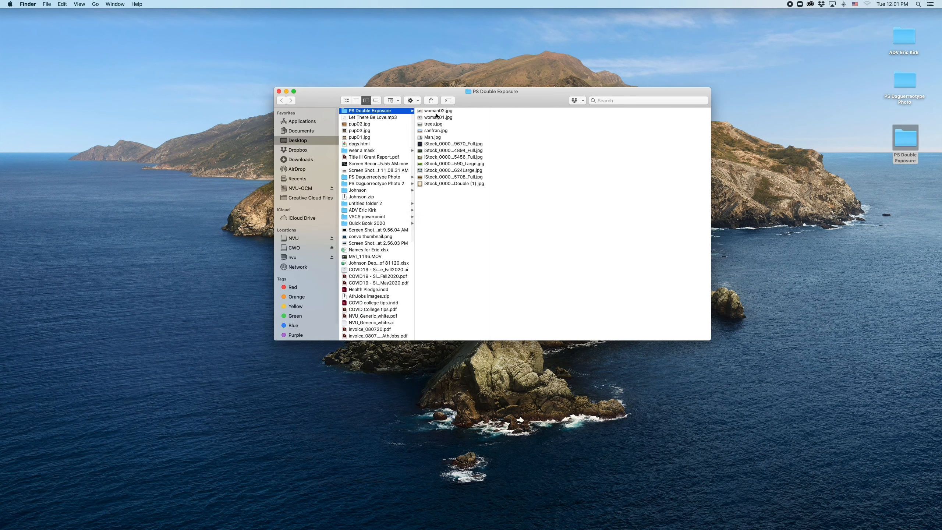
Preview the images in the PS Double Exposure folder, including the portraits, trees.jpg, sanfran.jpg and the iStock pictures.
{"action": "key", "text": "Right"}
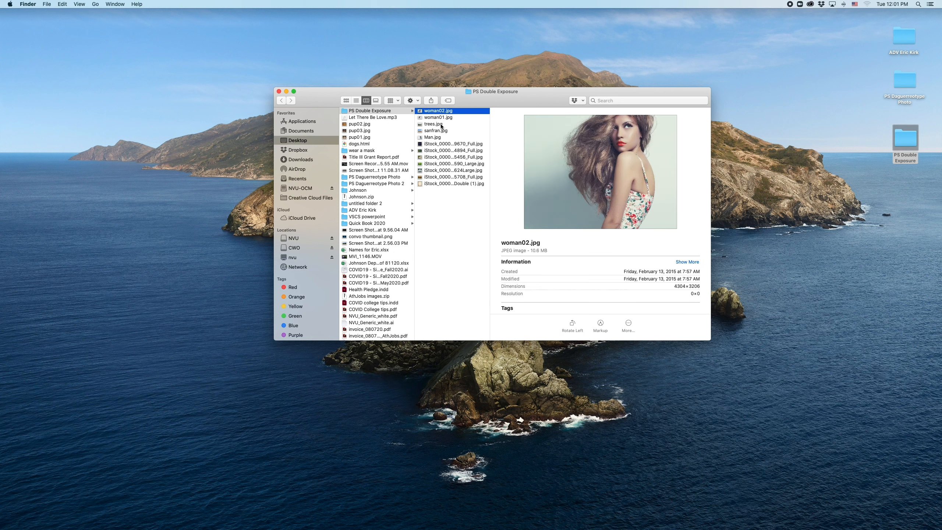
{"action": "key", "text": "Down"}
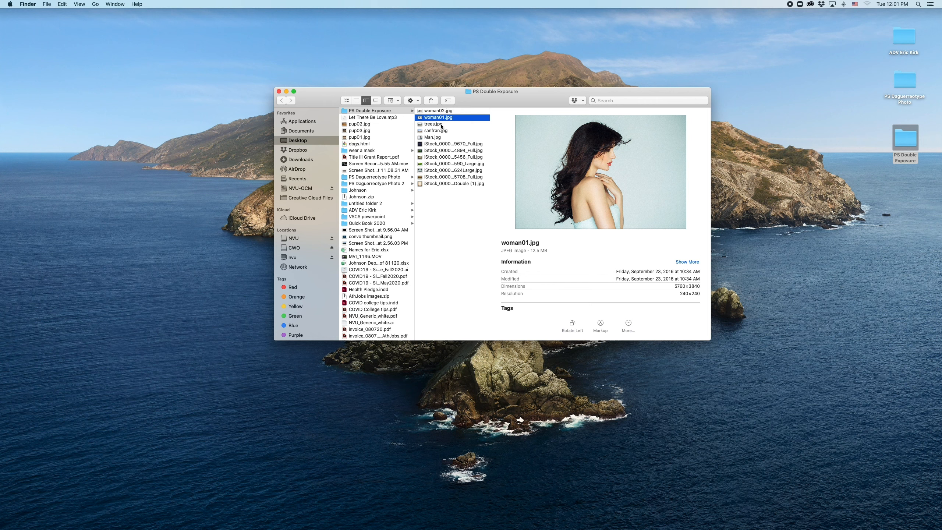
{"action": "key", "text": "Down"}
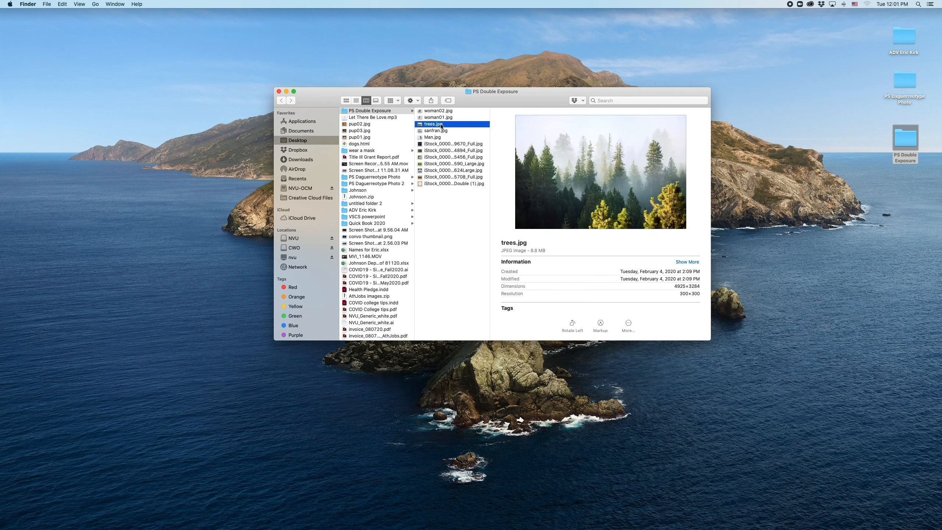
{"action": "key", "text": "Down"}
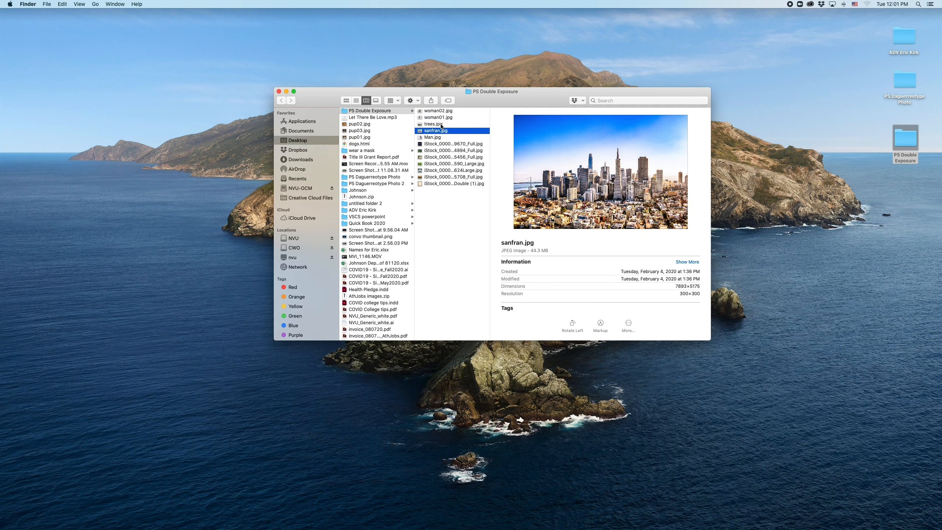
{"action": "key", "text": "Down"}
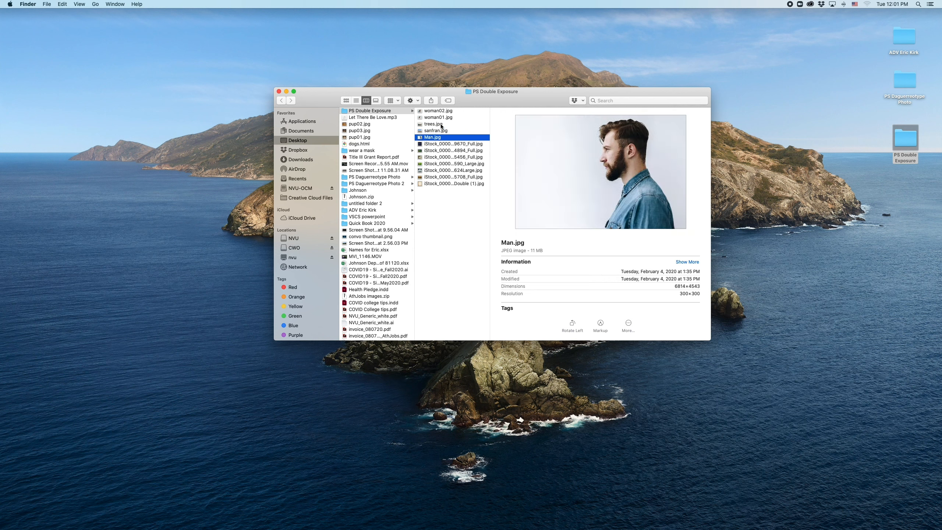
{"action": "key", "text": "Down"}
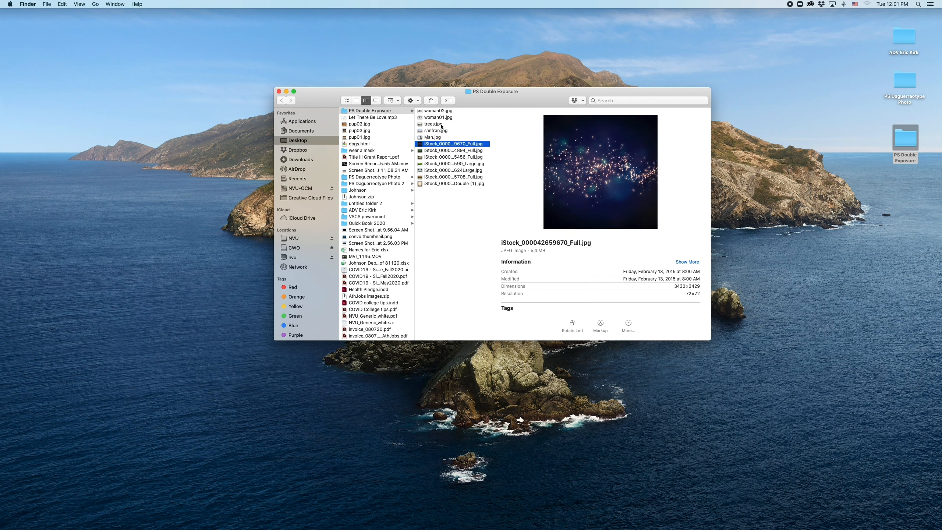
{"action": "key", "text": "Down"}
{"action": "key", "text": "Down"}
{"action": "key", "text": "Up"}
{"action": "key", "text": "Up"}
{"action": "key", "text": "Down"}
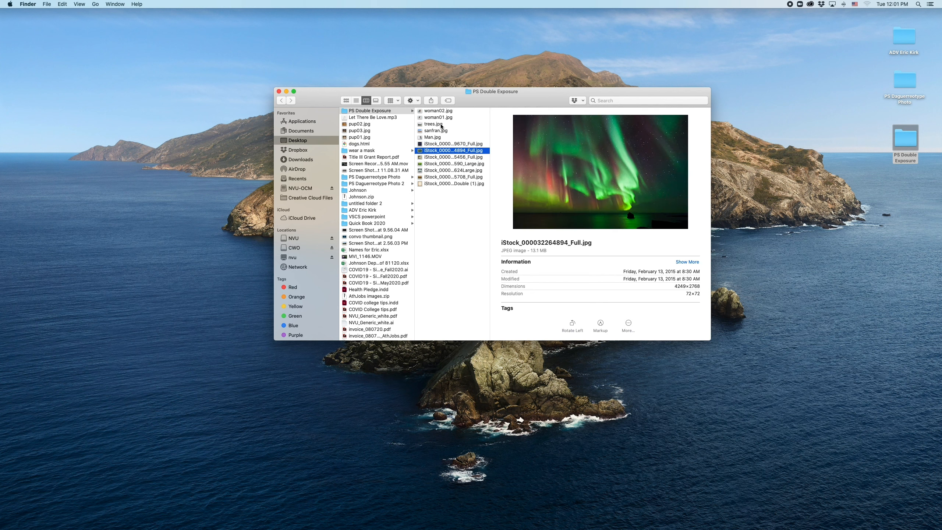
{"action": "key", "text": "Down"}
{"action": "key", "text": "Down"}
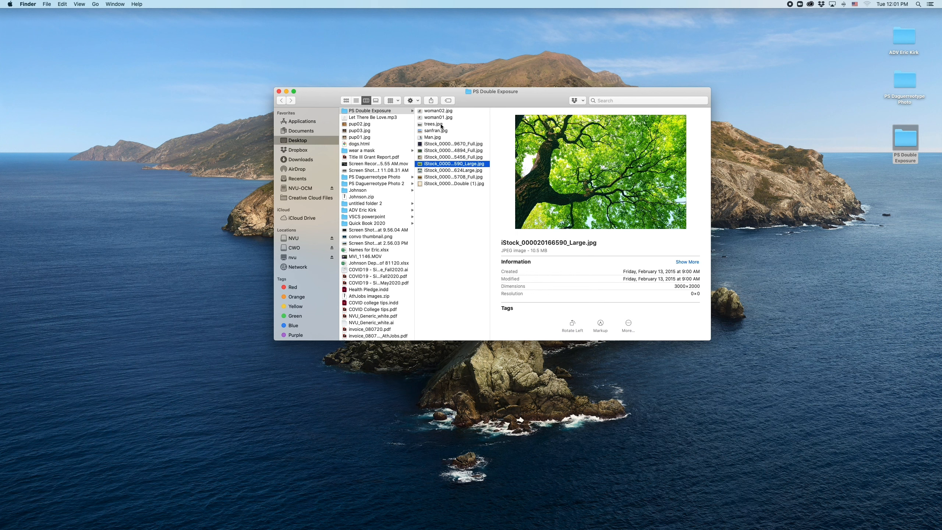
{"action": "key", "text": "Down"}
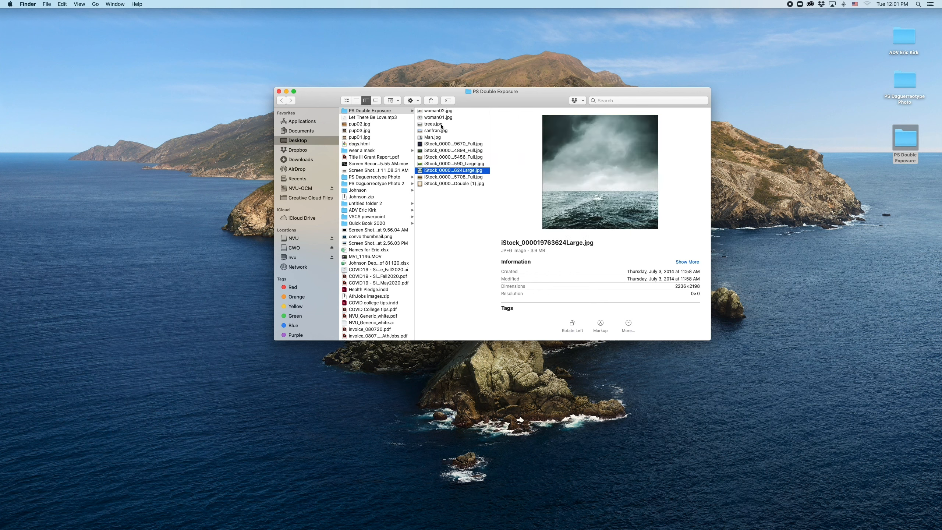
{"action": "key", "text": "Down"}
{"action": "key", "text": "Down"}
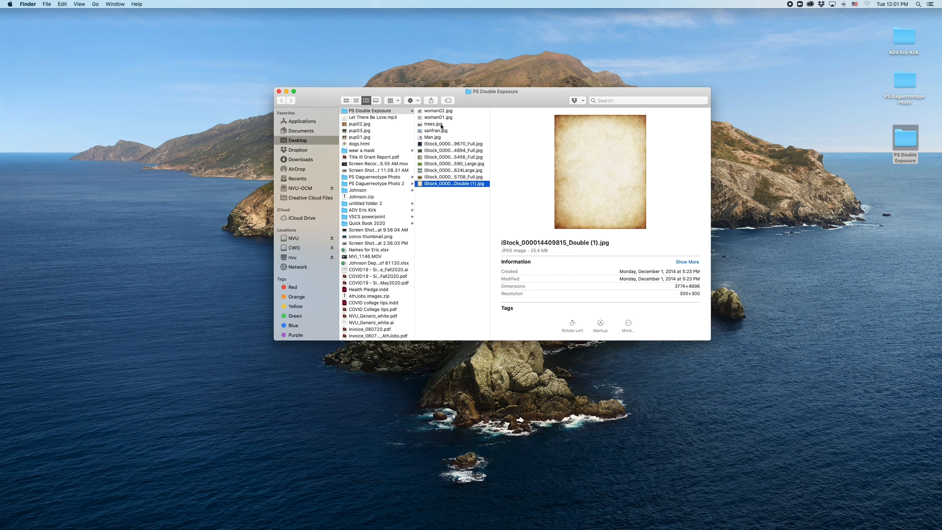
{"action": "key", "text": "Up"}
{"action": "key", "text": "Up"}
{"action": "key", "text": "Up"}
{"action": "key", "text": "Up"}
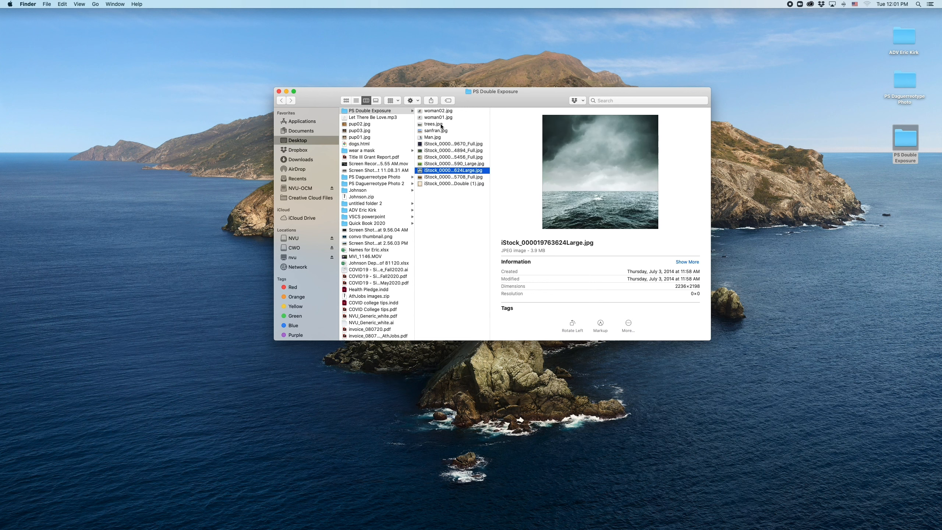
{"action": "key", "text": "Up"}
{"action": "key", "text": "Up"}
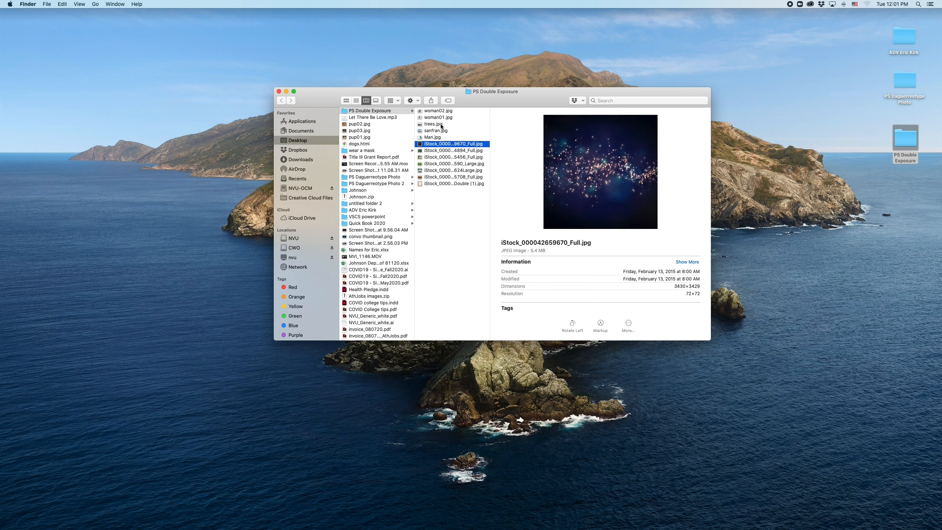
{"action": "key", "text": "Up"}
{"action": "key", "text": "Up"}
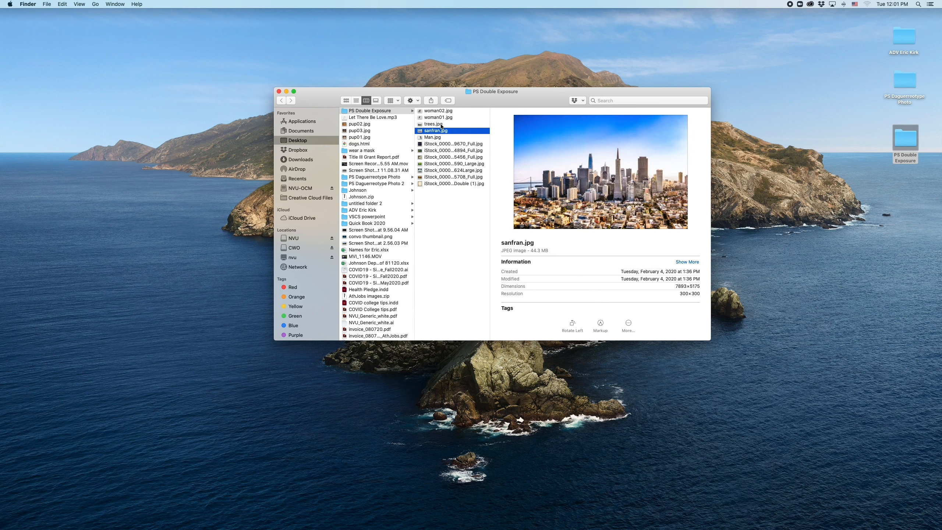
{"action": "key", "text": "Up"}
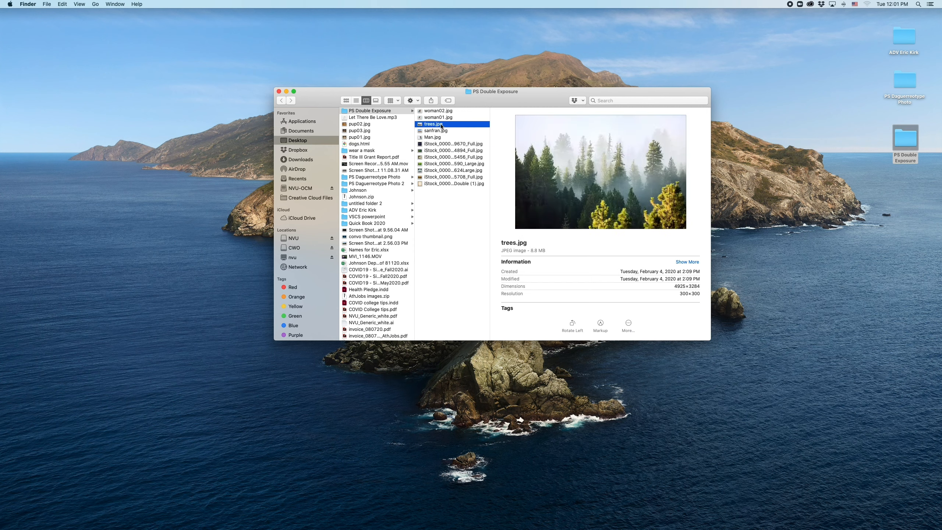
{"action": "key", "text": "Down"}
{"action": "key", "text": "Down"}
{"action": "key", "text": "Down"}
{"action": "key", "text": "Down"}
{"action": "key", "text": "Down"}
{"action": "key", "text": "Down"}
{"action": "key", "text": "Down"}
{"action": "key", "text": "Down"}
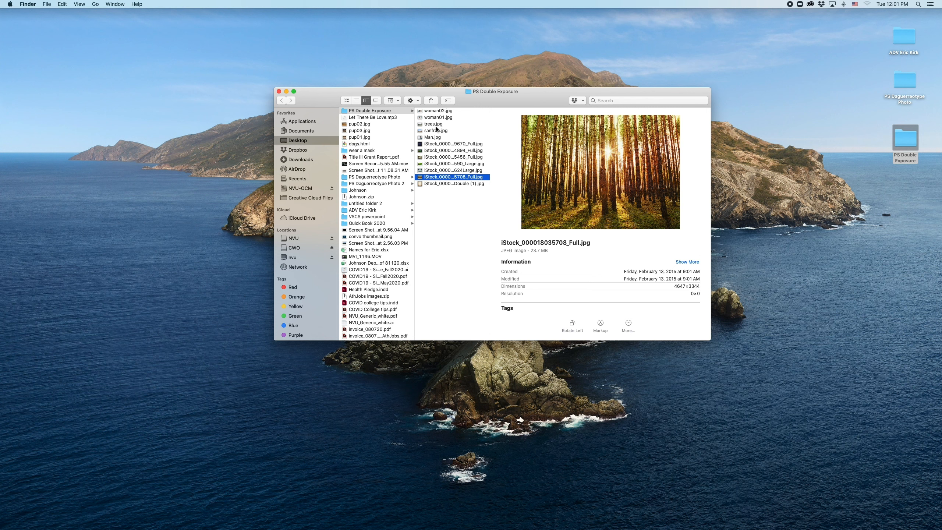
Open woman02.jpg from the PS Double Exposure folder in Photoshop.
{"action": "left_click", "coordinate": [429, 113]}
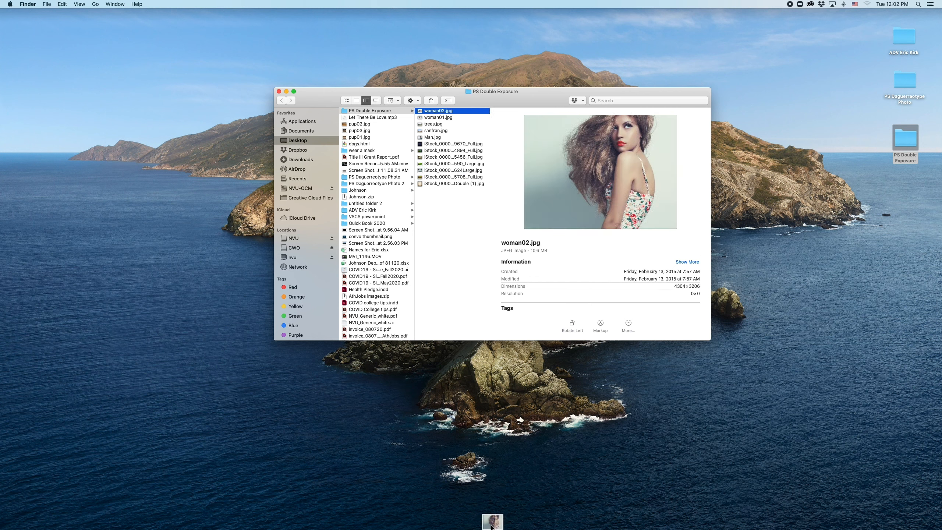
{"action": "mouse_move", "coordinate": [571, 521]}
{"action": "left_click_drag", "start_coordinate": [571, 522], "coordinate": [536, 526]}
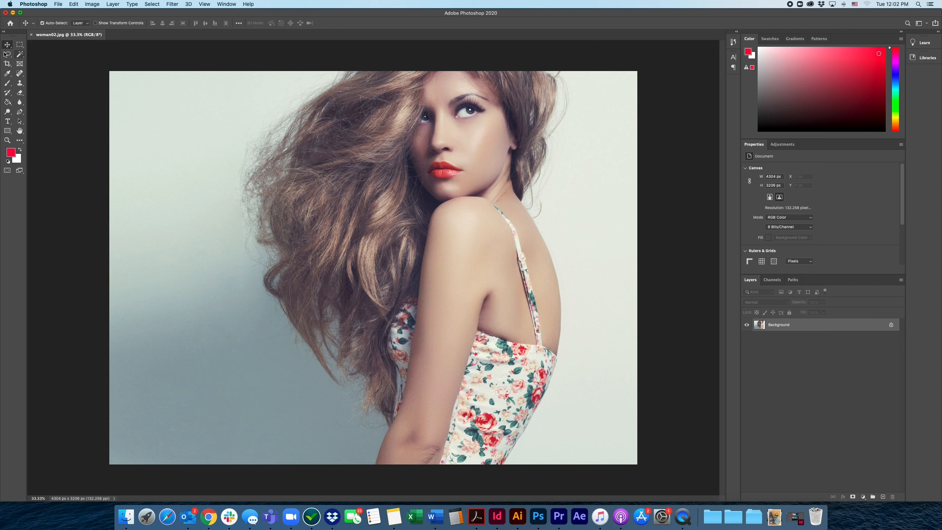
Select the woman and her hair using the Quick Selection tool with an enlarged brush.
{"action": "left_click", "coordinate": [20, 55]}
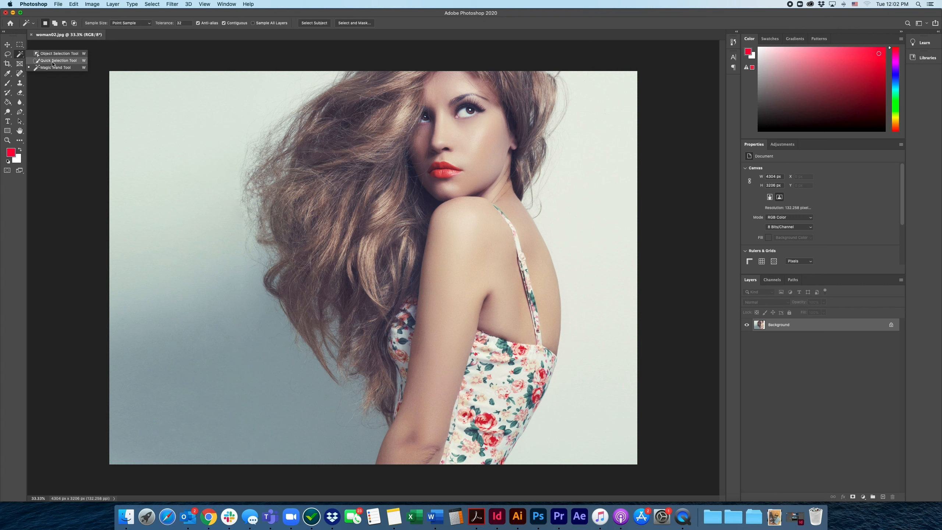
{"action": "left_click", "coordinate": [53, 61]}
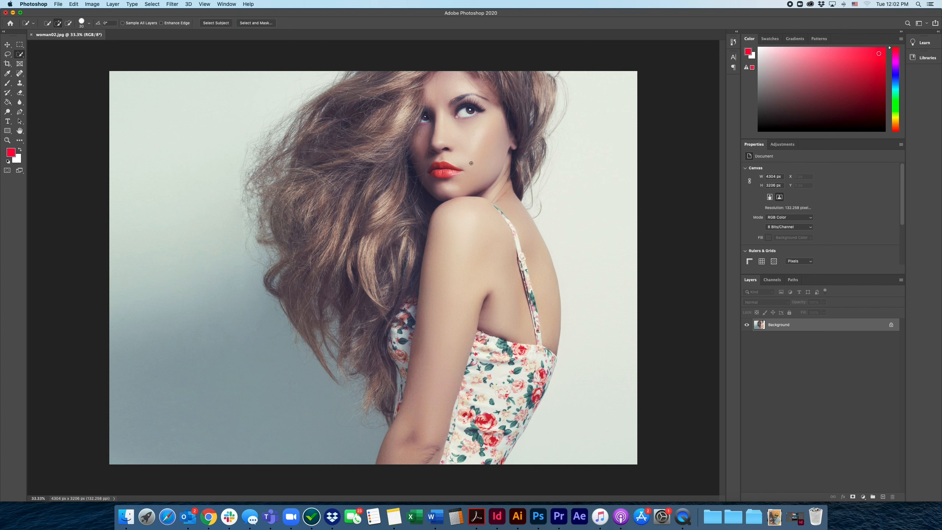
{"action": "key", "text": "bracketright"}
{"action": "key", "text": "bracketright"}
{"action": "key", "text": "bracketright"}
{"action": "key", "text": "bracketright"}
{"action": "key", "text": "bracketright"}
{"action": "key", "text": "bracketright"}
{"action": "key", "text": "bracketright"}
{"action": "mouse_move", "coordinate": [471, 163]}
{"action": "left_mouse_down"}
{"action": "mouse_move", "coordinate": [452, 170]}
{"action": "mouse_move", "coordinate": [505, 117]}
{"action": "mouse_move", "coordinate": [480, 98]}
{"action": "mouse_move", "coordinate": [407, 117]}
{"action": "mouse_move", "coordinate": [368, 154]}
{"action": "mouse_move", "coordinate": [360, 199]}
{"action": "mouse_move", "coordinate": [384, 101]}
{"action": "mouse_move", "coordinate": [530, 101]}
{"action": "mouse_move", "coordinate": [545, 120]}
{"action": "mouse_move", "coordinate": [514, 168]}
{"action": "mouse_move", "coordinate": [506, 377]}
{"action": "mouse_move", "coordinate": [482, 409]}
{"action": "mouse_move", "coordinate": [514, 404]}
{"action": "mouse_move", "coordinate": [470, 438]}
{"action": "mouse_move", "coordinate": [379, 331]}
{"action": "mouse_move", "coordinate": [361, 253]}
{"action": "mouse_move", "coordinate": [320, 280]}
{"action": "mouse_move", "coordinate": [309, 172]}
{"action": "mouse_move", "coordinate": [282, 179]}
{"action": "mouse_move", "coordinate": [297, 140]}
{"action": "mouse_move", "coordinate": [286, 152]}
{"action": "mouse_move", "coordinate": [288, 177]}
{"action": "mouse_move", "coordinate": [338, 211]}
{"action": "left_mouse_up"}
Copy the selected woman to a new layer and hide the Background layer to inspect the cutout's edges along the dress.
{"action": "key", "text": "super+j"}
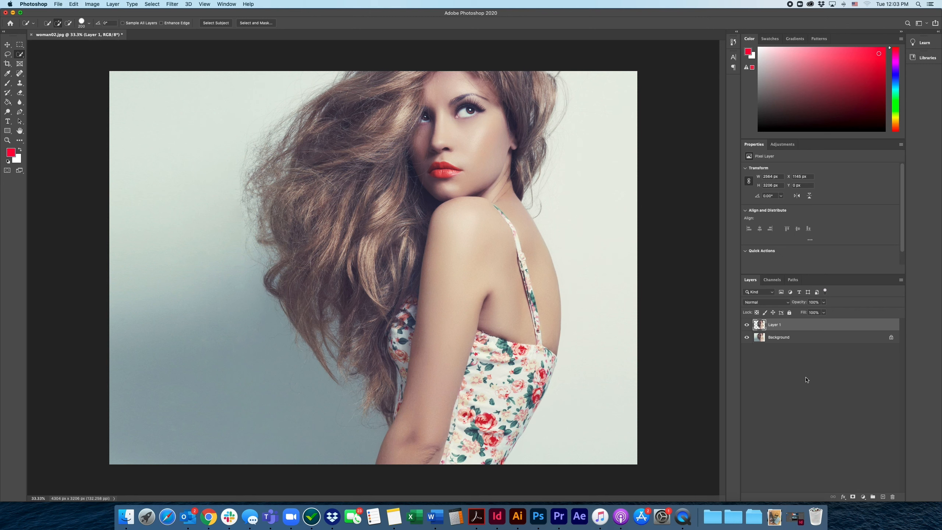
{"action": "left_click", "coordinate": [746, 337]}
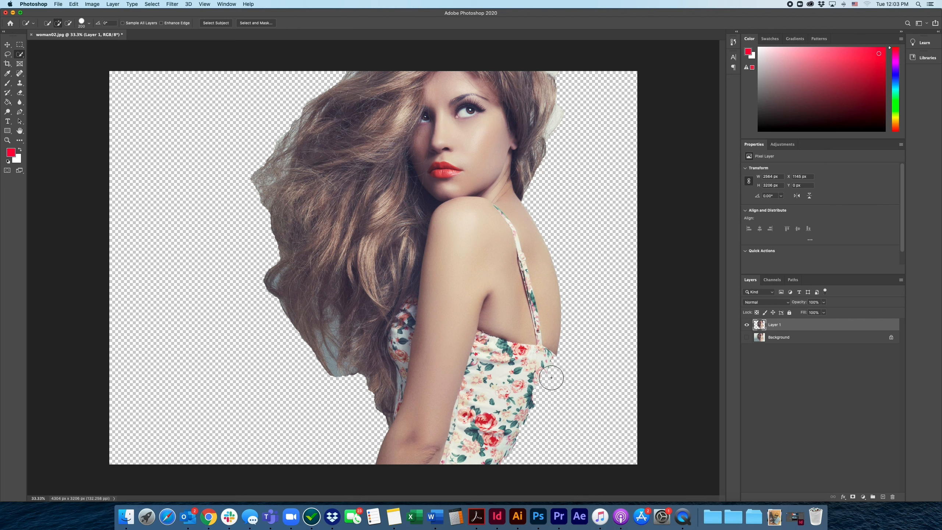
{"action": "scroll", "coordinate": [563, 380], "scroll_direction": "up", "scroll_amount": 5}
{"action": "scroll", "coordinate": [563, 380], "scroll_direction": "up", "scroll_amount": 4}
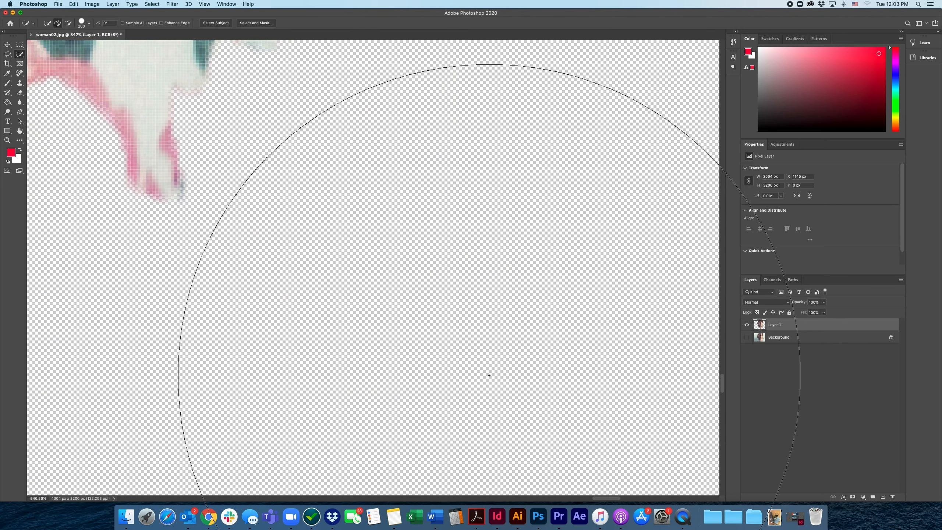
{"action": "scroll", "coordinate": [489, 375], "scroll_direction": "down", "scroll_amount": 5}
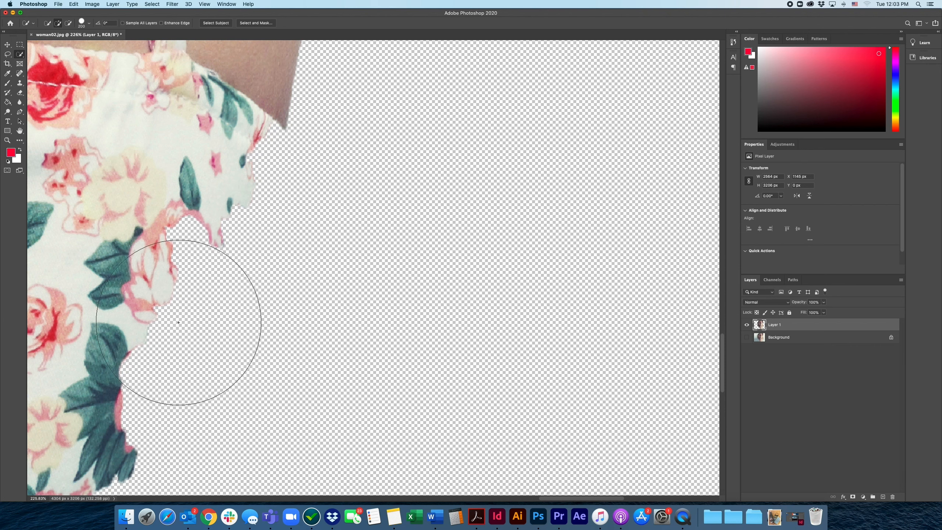
Undo hiding the Background layer and copying the woman to a new layer, restoring the selection around her.
{"action": "scroll", "coordinate": [233, 182], "scroll_direction": "down", "scroll_amount": 3}
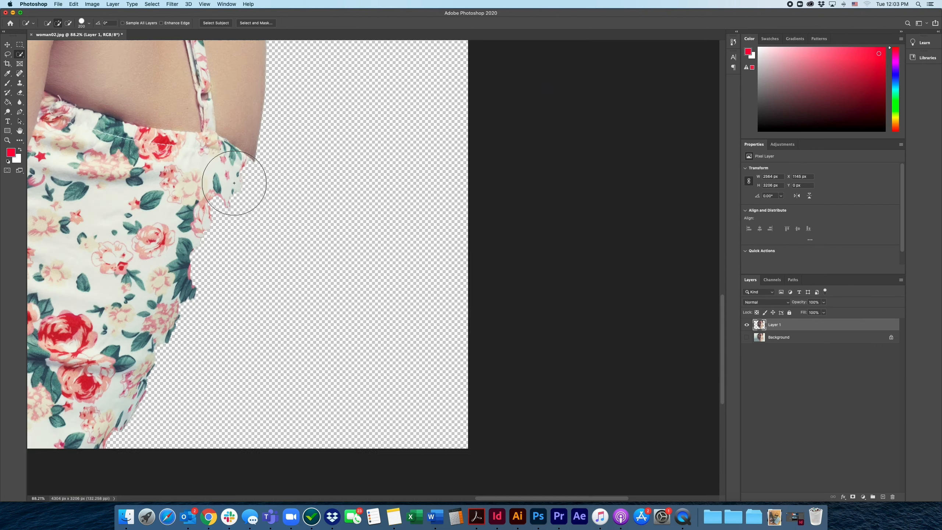
{"action": "scroll", "coordinate": [234, 182], "scroll_direction": "down", "scroll_amount": 4}
{"action": "scroll", "coordinate": [234, 182], "scroll_direction": "up", "scroll_amount": 2}
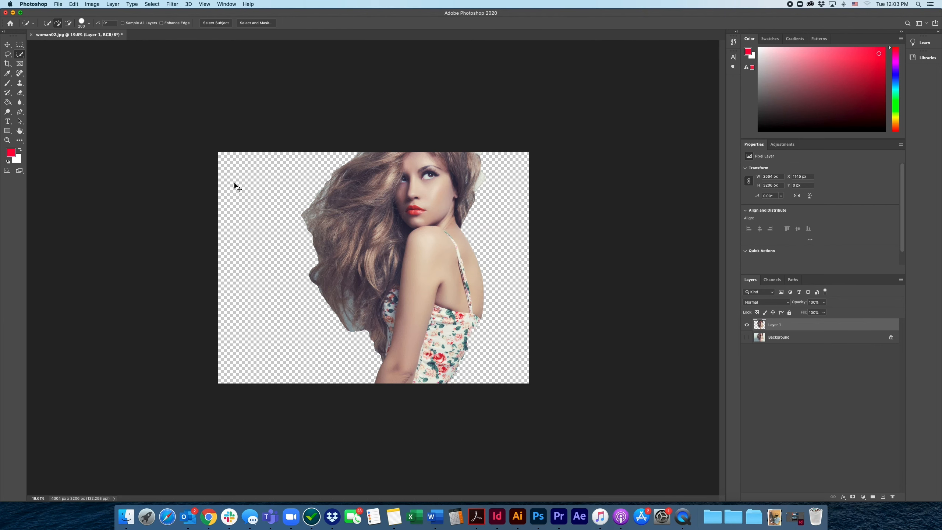
{"action": "key", "text": "super+z"}
{"action": "key", "text": "super+z"}
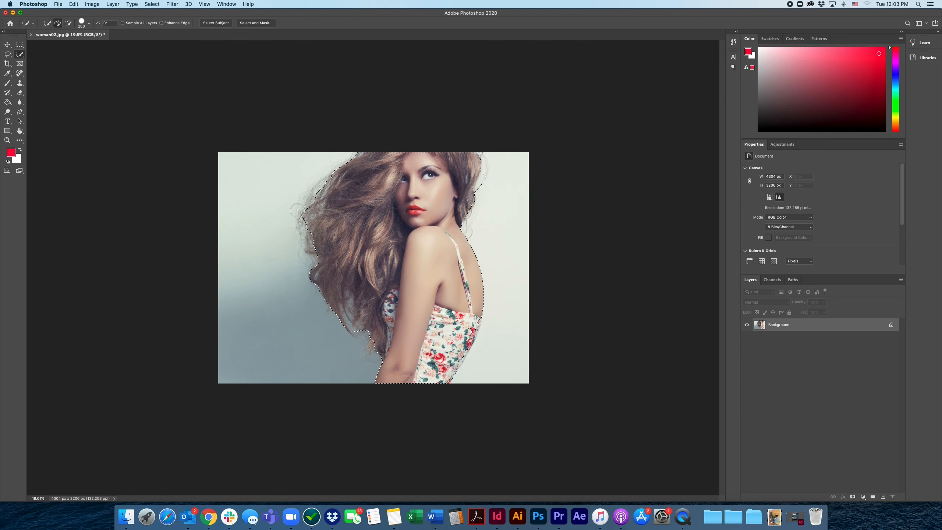
Review the available lasso and quick selection tool variants, keeping the Quick Selection tool active.
{"action": "right_click", "coordinate": [20, 54]}
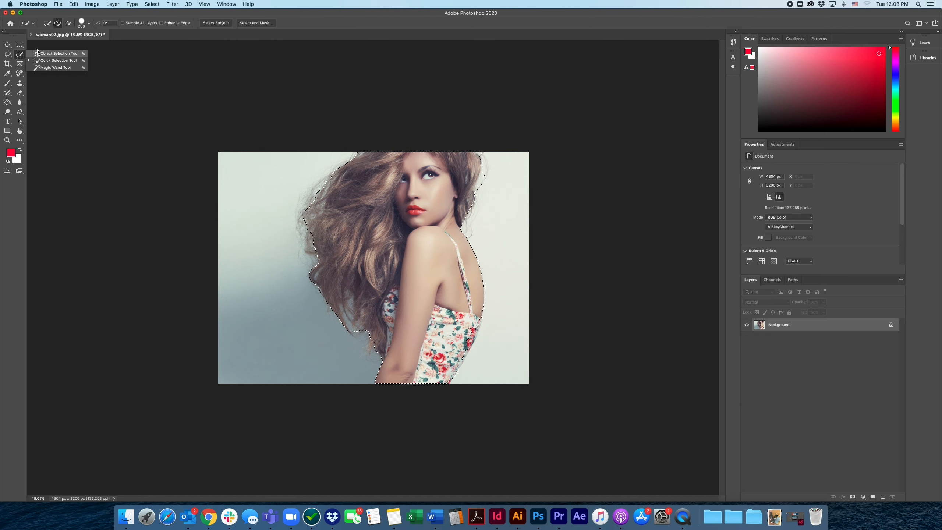
{"action": "left_click", "coordinate": [7, 55]}
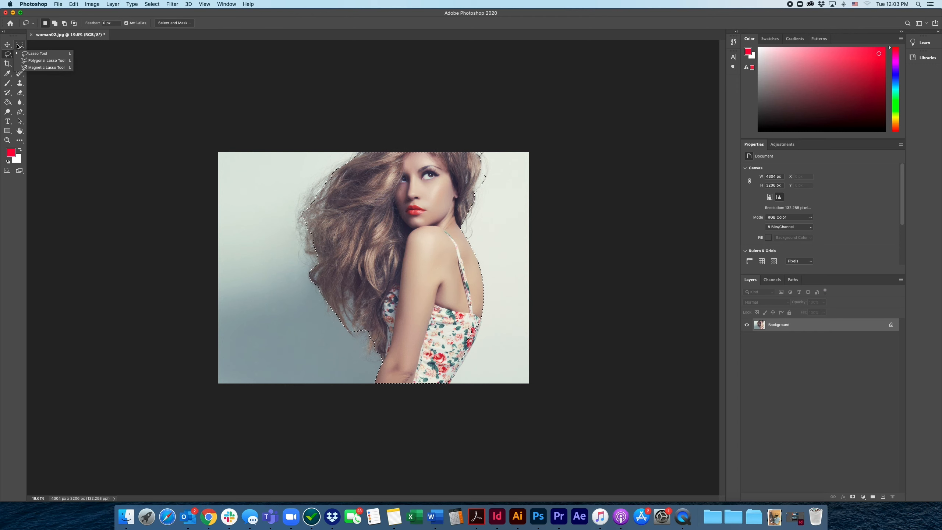
{"action": "left_click", "coordinate": [20, 54]}
{"action": "right_click", "coordinate": [19, 54]}
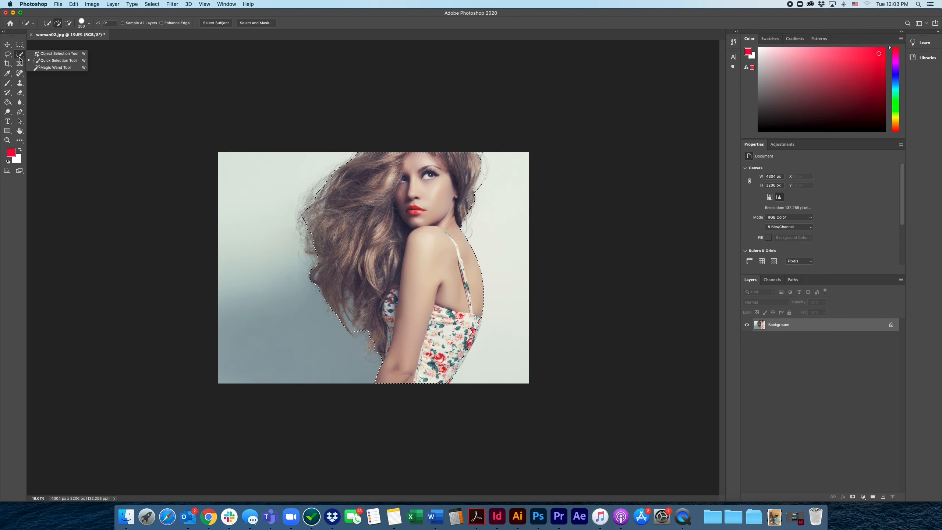
{"action": "left_click", "coordinate": [58, 62]}
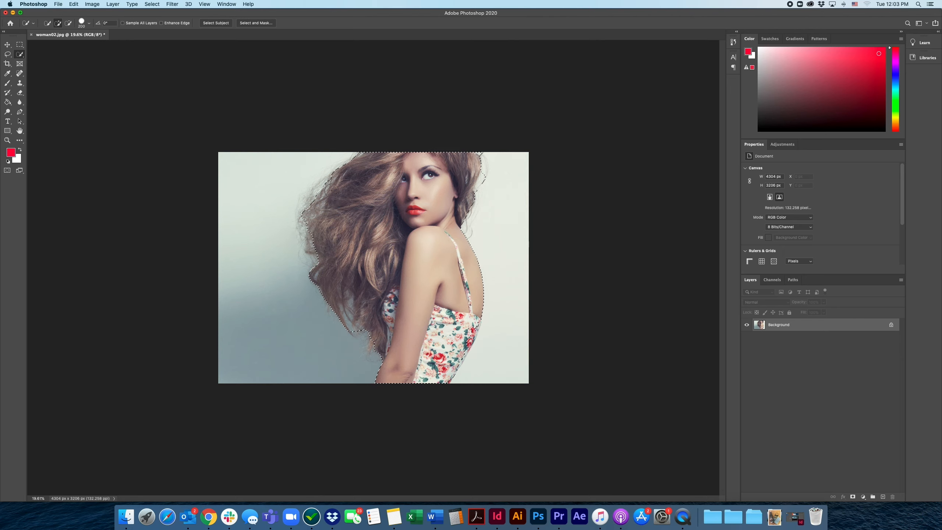
Clear the selection and select the woman and her hair again using the Quick Selection tool with an enlarged brush.
{"action": "key", "text": "super+d"}
{"action": "left_click", "coordinate": [90, 23]}
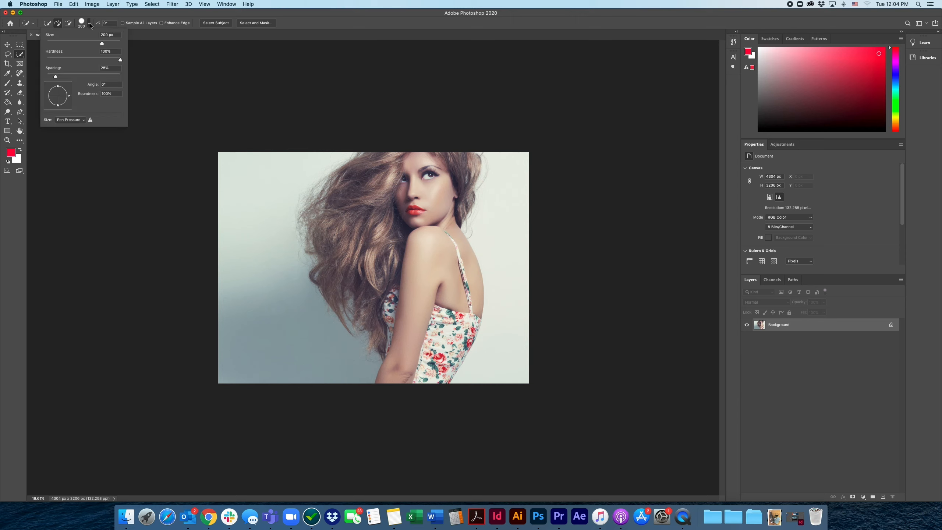
{"action": "left_click", "coordinate": [88, 44]}
{"action": "left_click", "coordinate": [88, 25]}
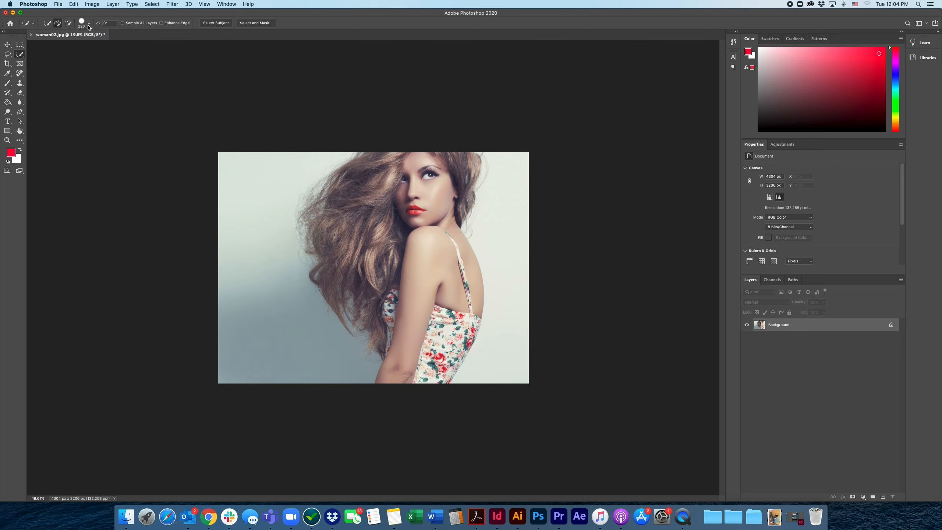
{"action": "left_click", "coordinate": [89, 26]}
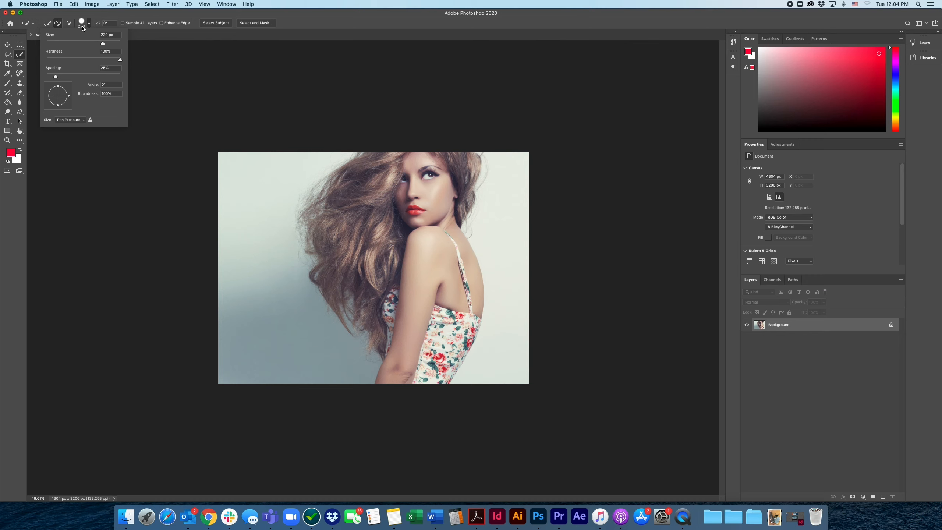
{"action": "left_click_drag", "start_coordinate": [103, 44], "coordinate": [104, 44]}
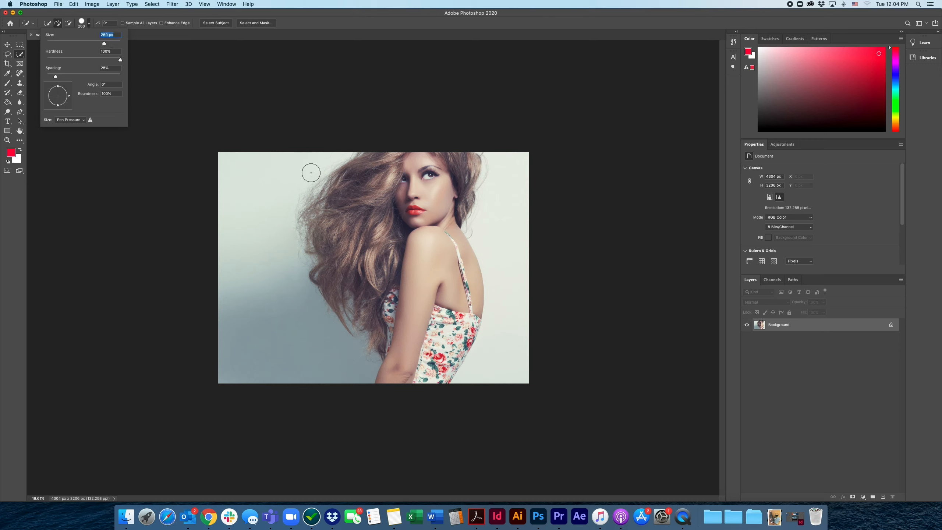
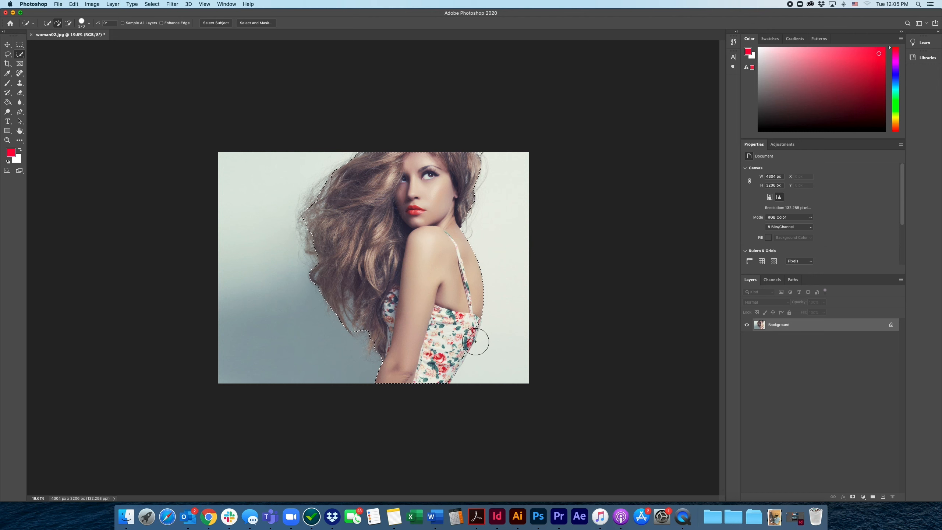
{"action": "scroll", "coordinate": [475, 341], "scroll_direction": "up", "scroll_amount": 3}
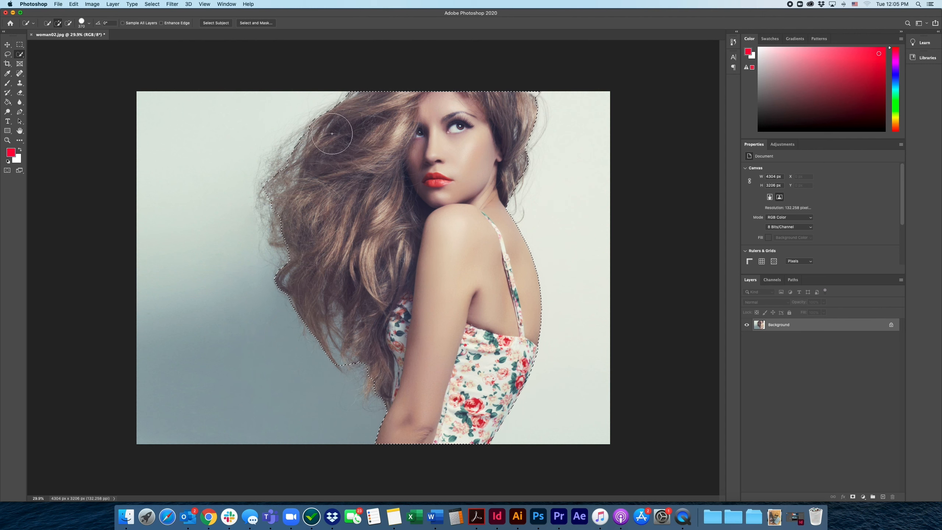
Open Select and Mask for the woman's selection and refine the hair edges with an enlarged Refine Edge brush.
{"action": "left_click", "coordinate": [255, 23]}
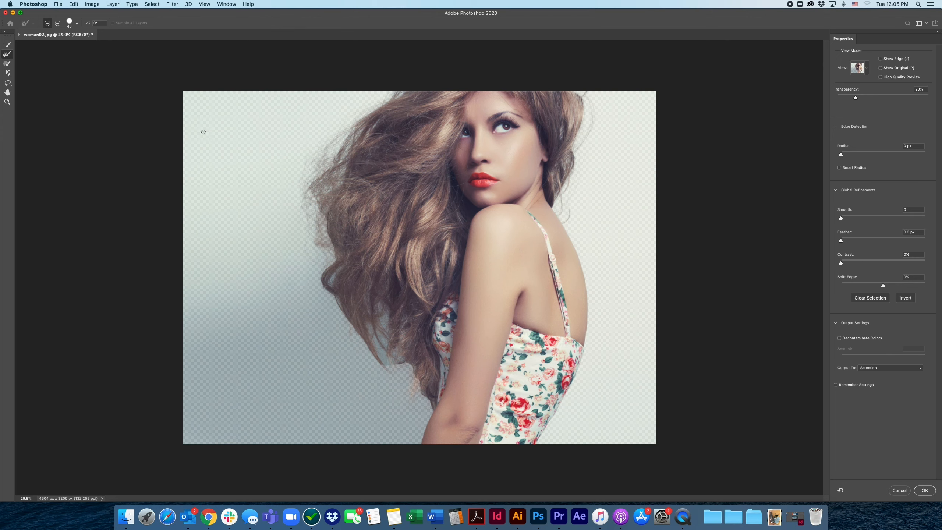
{"action": "mouse_move", "coordinate": [190, 12]}
{"action": "left_mouse_down"}
{"action": "mouse_move", "coordinate": [250, 106]}
{"action": "mouse_move", "coordinate": [192, 45]}
{"action": "mouse_move", "coordinate": [183, 20]}
{"action": "mouse_move", "coordinate": [190, 12]}
{"action": "left_mouse_up"}
{"action": "left_click", "coordinate": [77, 23]}
{"action": "left_click", "coordinate": [79, 42]}
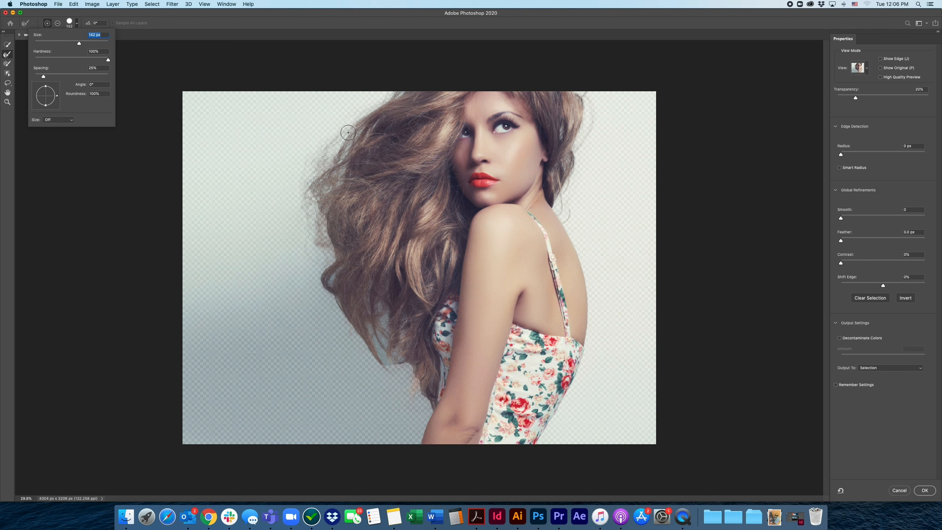
{"action": "left_click_drag", "start_coordinate": [89, 44], "coordinate": [89, 43]}
{"action": "left_click_drag", "start_coordinate": [109, 60], "coordinate": [90, 59]}
{"action": "left_click", "coordinate": [175, 61]}
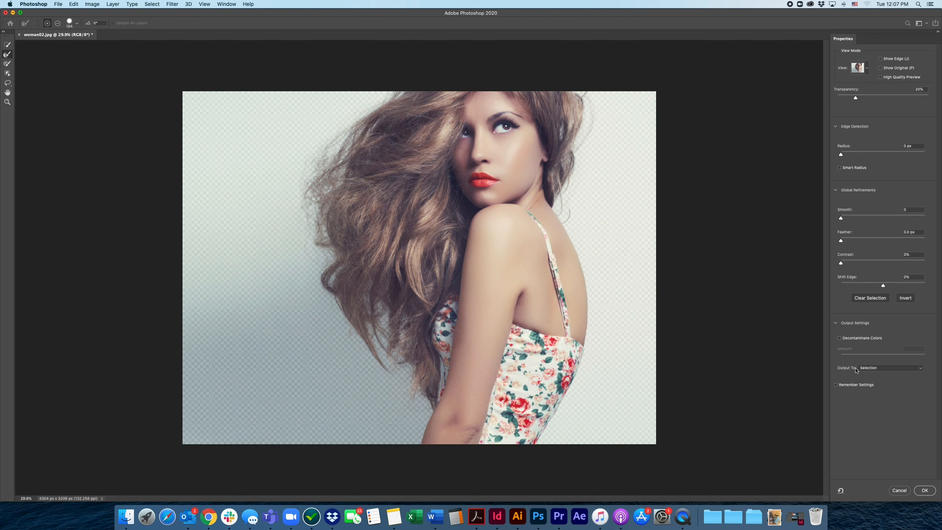
Output the refined selection as New Layer with Layer Mask and apply it.
{"action": "left_click", "coordinate": [836, 324]}
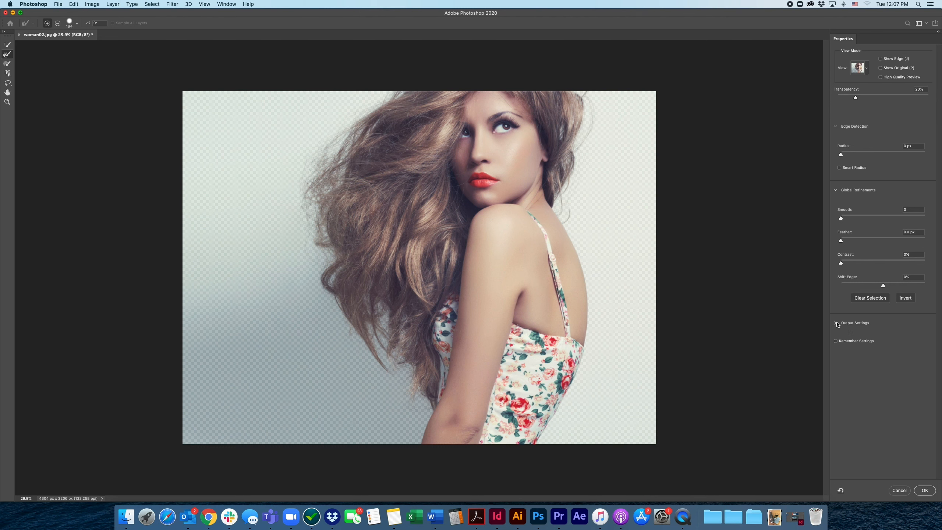
{"action": "left_click", "coordinate": [836, 324]}
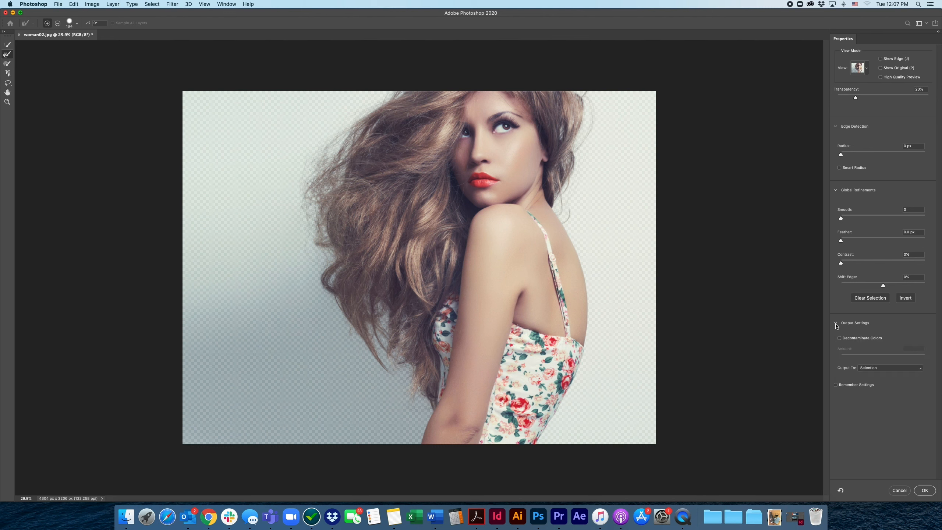
{"action": "left_click", "coordinate": [860, 369]}
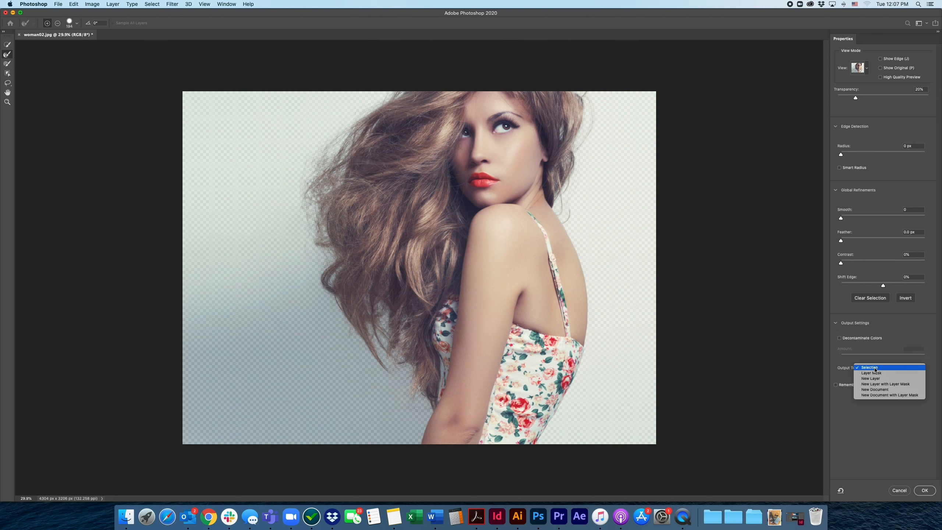
{"action": "left_click", "coordinate": [906, 384]}
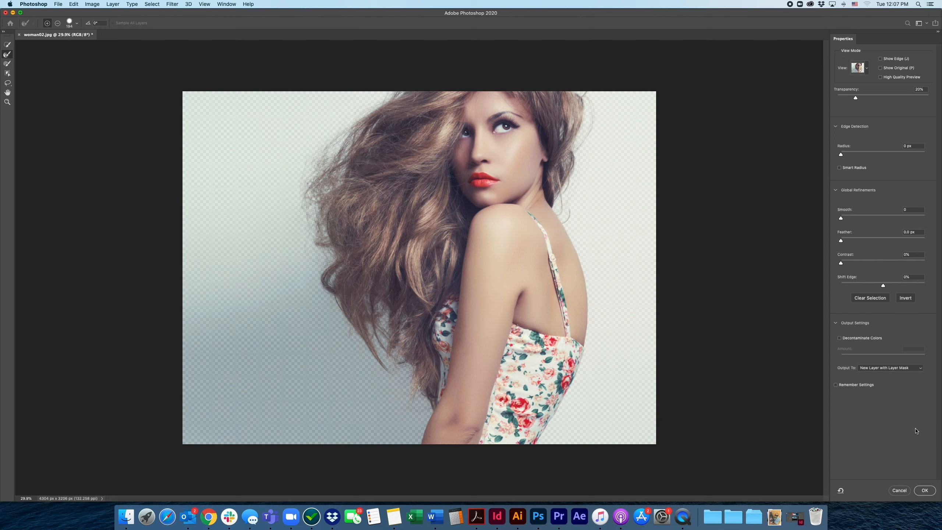
{"action": "left_click", "coordinate": [925, 490]}
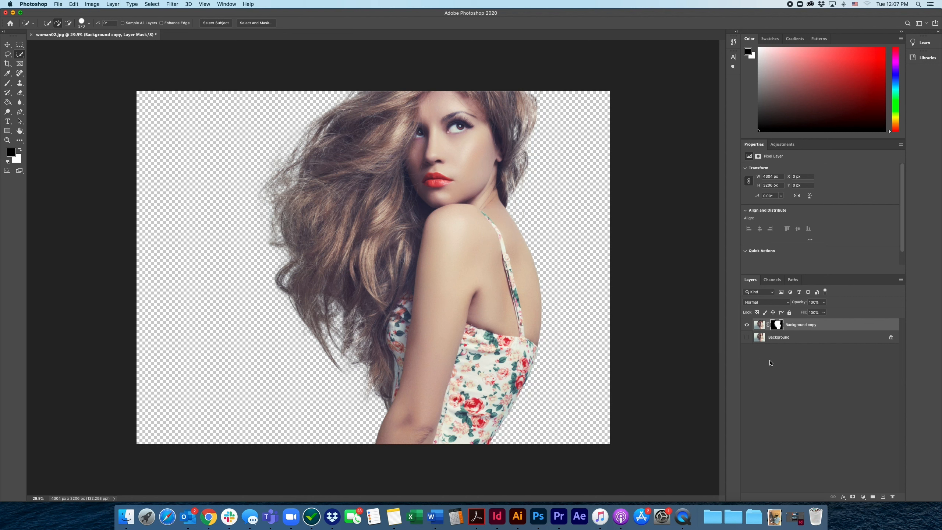
Compare the masked Background copy with the original Background by toggling their visibility, leaving only the masked copy shown.
{"action": "left_click", "coordinate": [747, 324]}
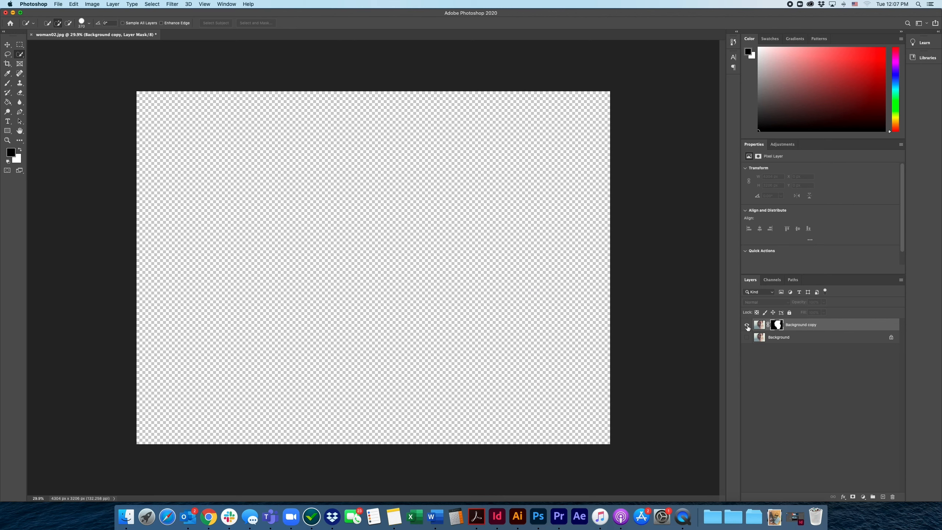
{"action": "left_click", "coordinate": [746, 325]}
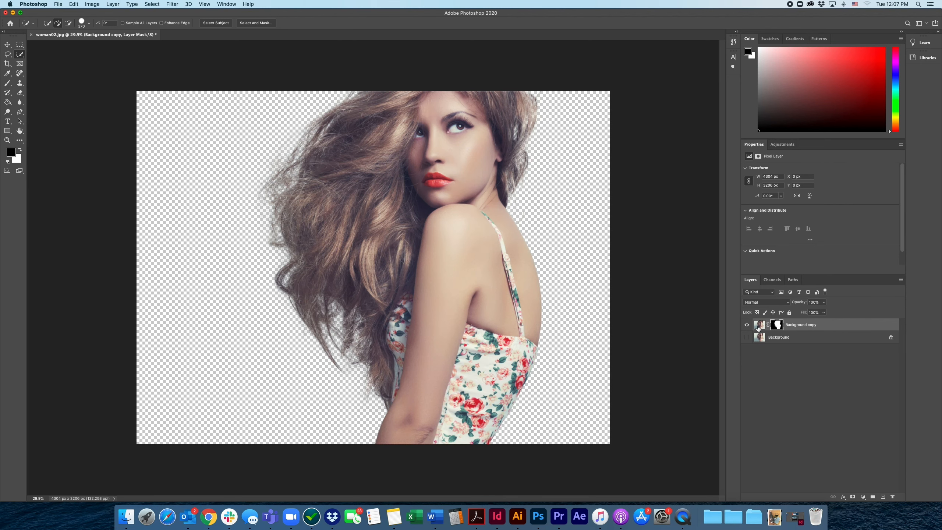
{"action": "left_click", "coordinate": [746, 325]}
{"action": "left_click", "coordinate": [746, 337]}
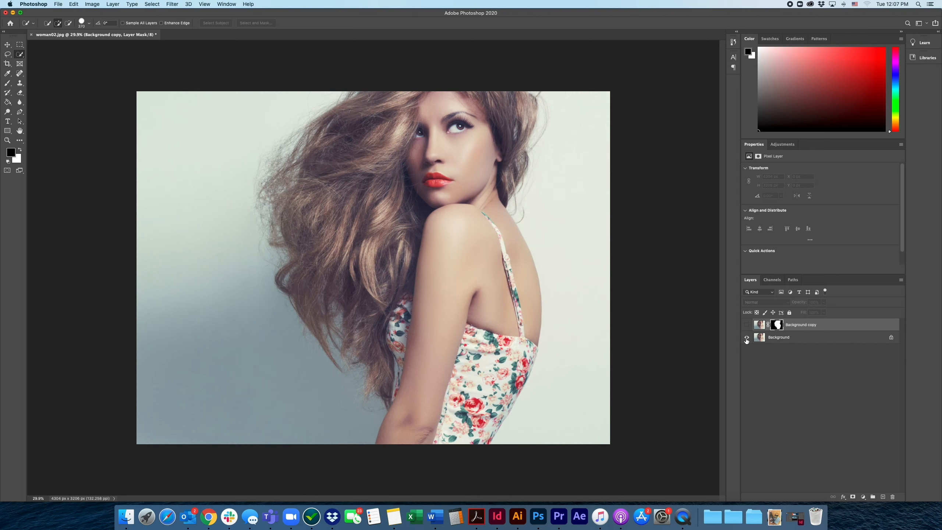
{"action": "left_click", "coordinate": [746, 337]}
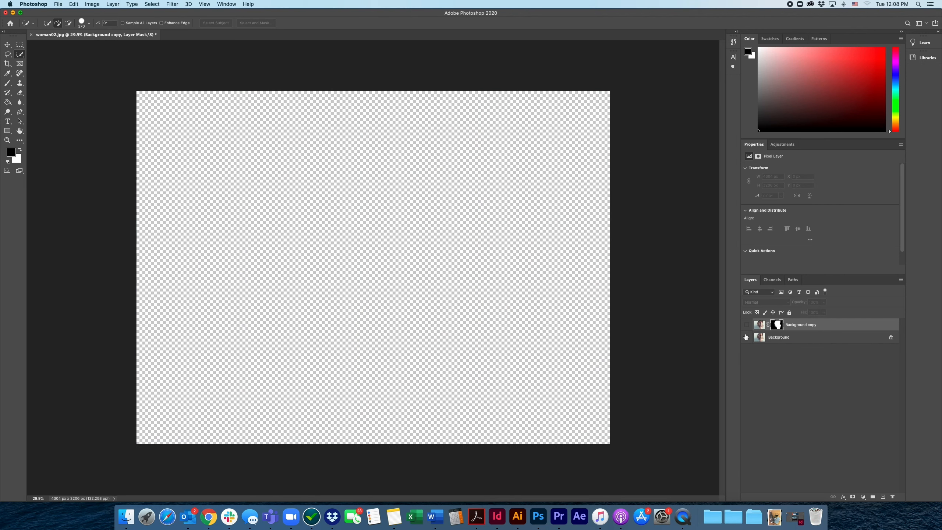
{"action": "left_click", "coordinate": [746, 325]}
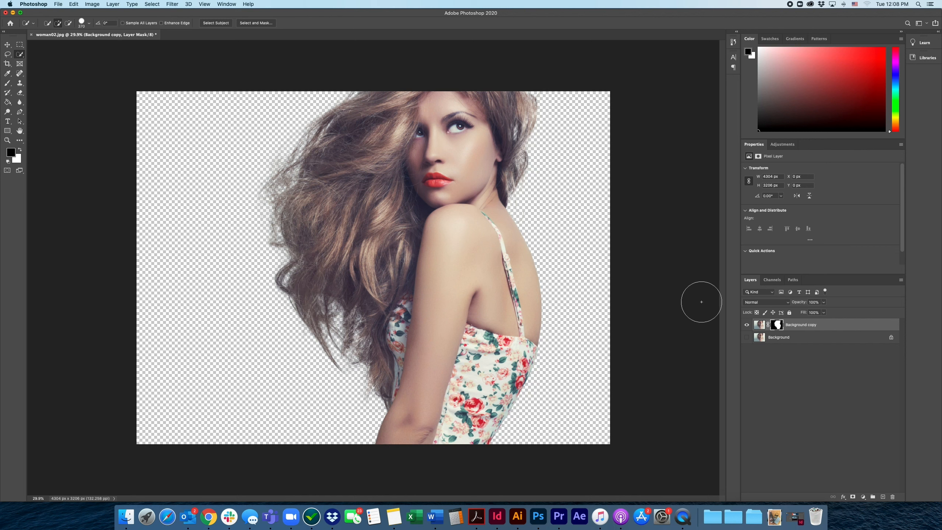
Inspect the Background copy layer's mask and its properties, leaving no layer selected.
{"action": "left_click", "coordinate": [800, 368]}
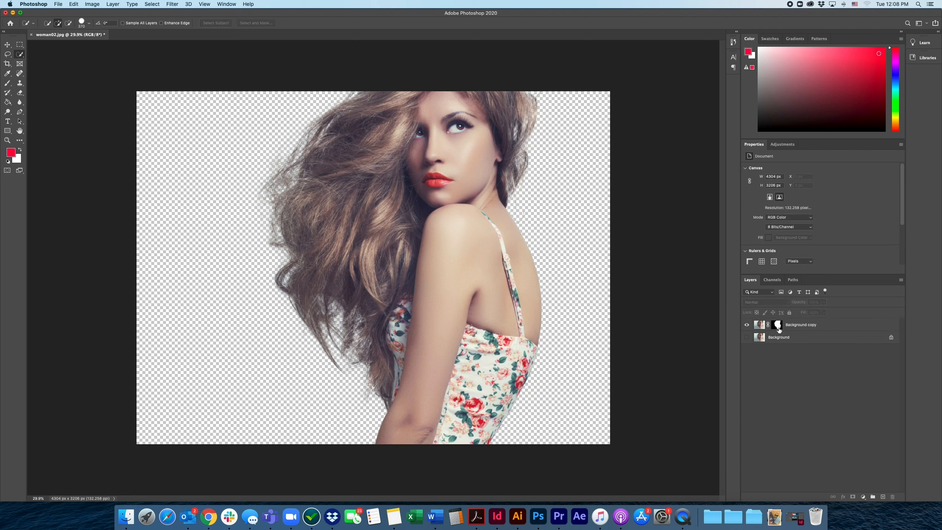
{"action": "left_click", "coordinate": [776, 327]}
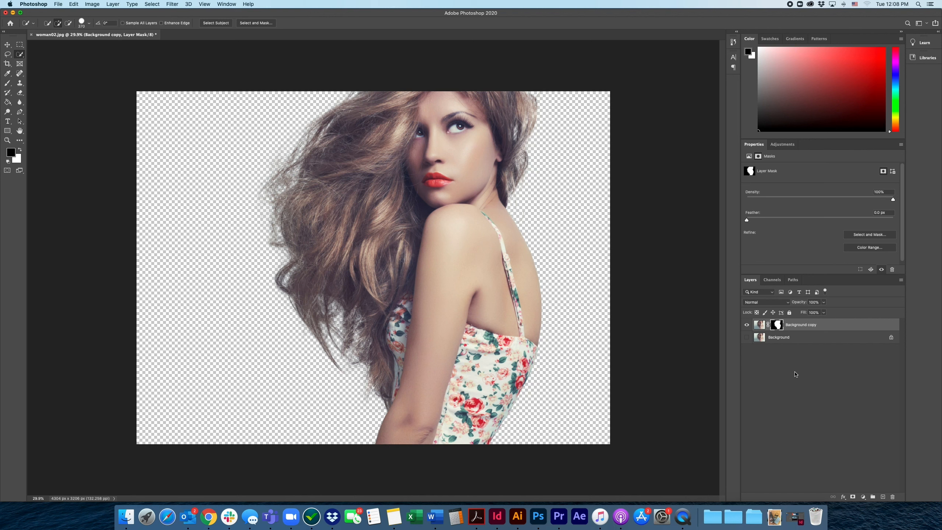
{"action": "left_click", "coordinate": [795, 376]}
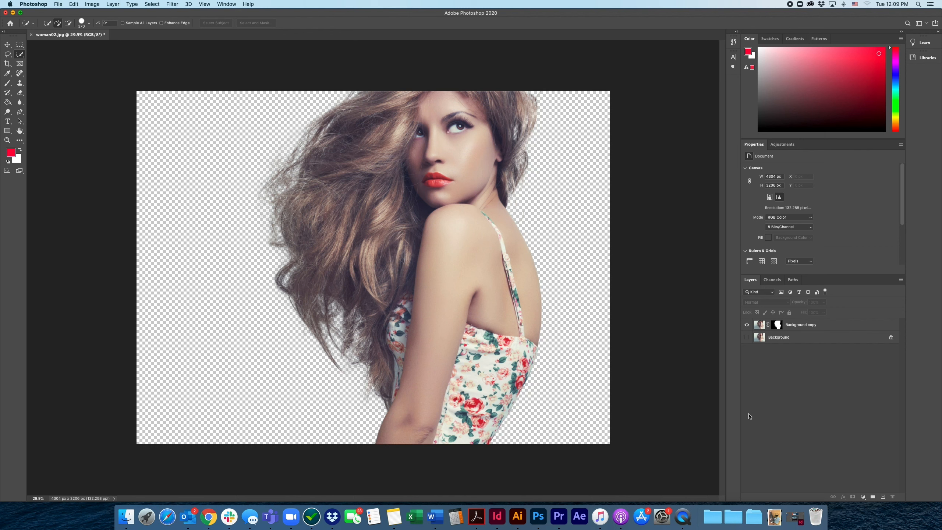
Add a new layer above Background copy and fill it with the red foreground color using the Paint Bucket tool.
{"action": "left_click", "coordinate": [882, 496]}
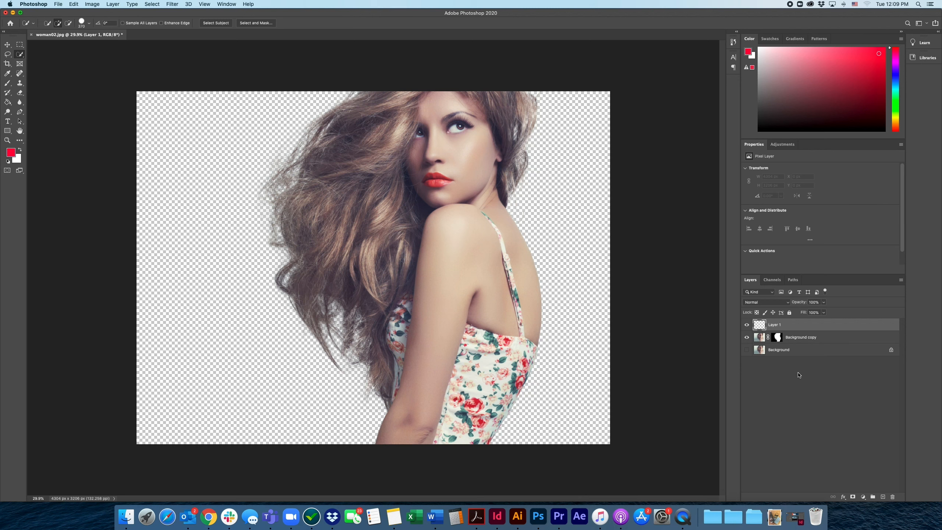
{"action": "left_click", "coordinate": [7, 102]}
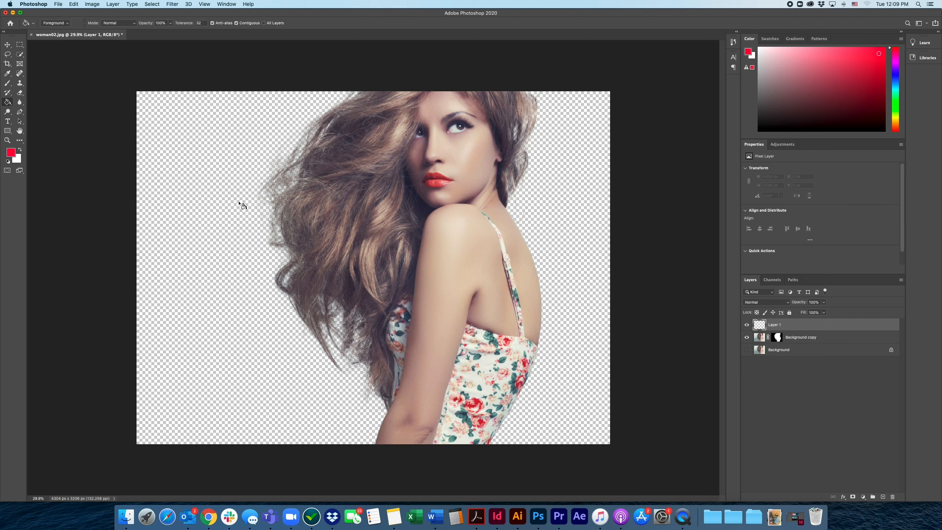
{"action": "left_click", "coordinate": [440, 241]}
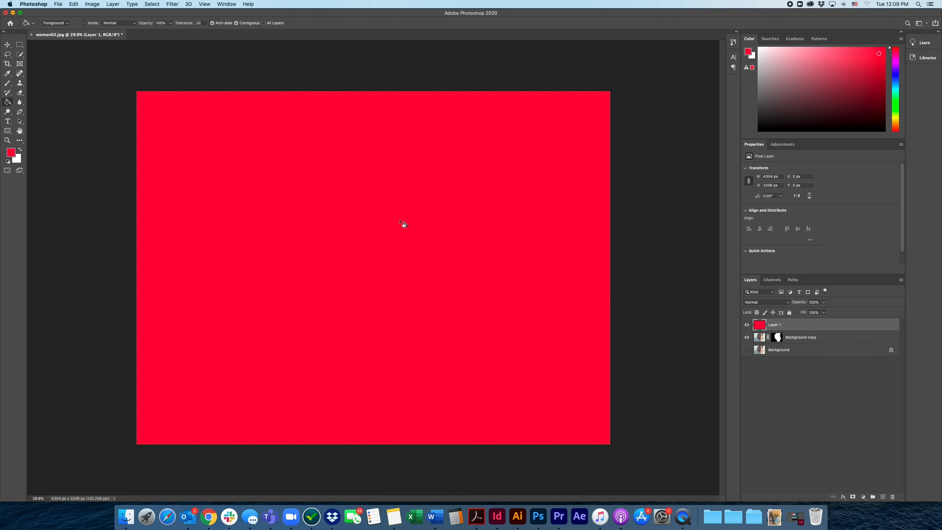
Add a layer mask to the red layer and paint it black with a large soft brush over parts of the woman and the area beside her.
{"action": "left_click", "coordinate": [852, 497]}
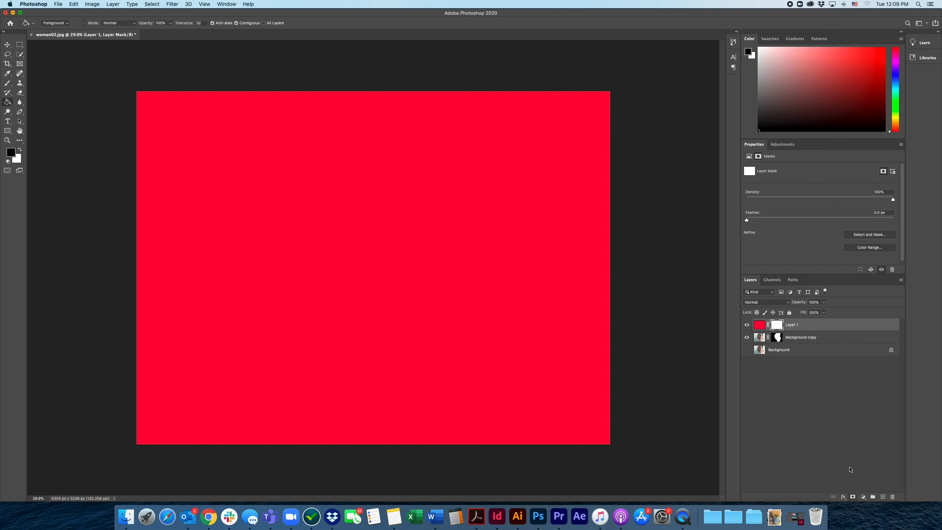
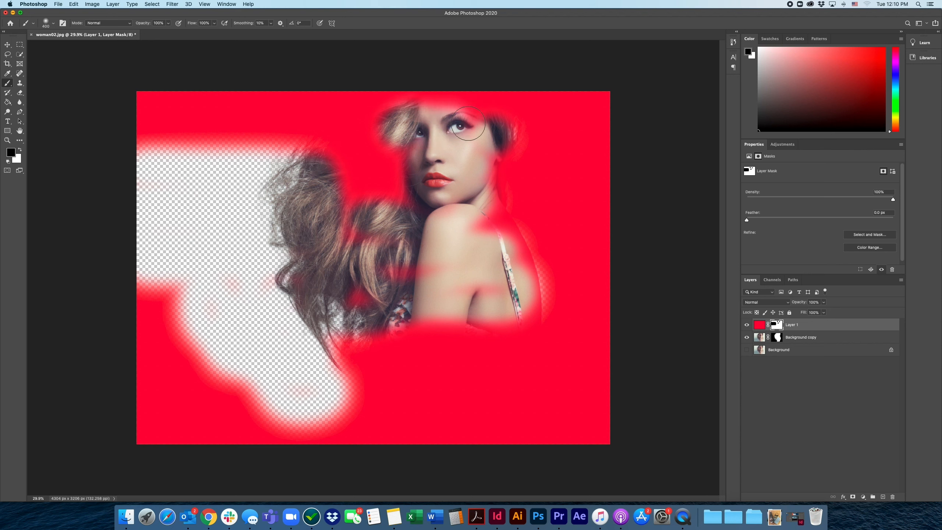
{"action": "left_click_drag", "start_coordinate": [484, 279], "coordinate": [437, 317]}
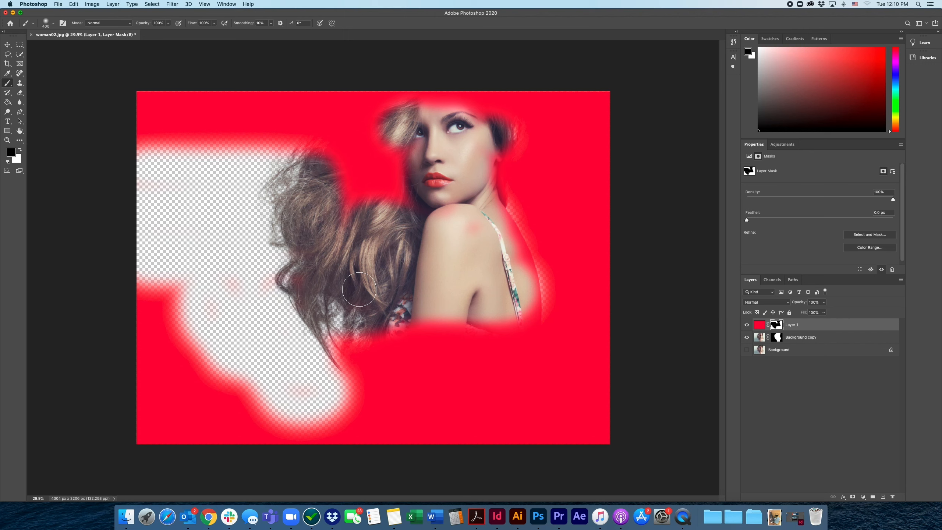
Swap the mask painting color to white and brush the red back over the woman's hair, face and the adjoining transparent area.
{"action": "left_click", "coordinate": [20, 151]}
{"action": "left_click", "coordinate": [20, 150]}
{"action": "left_click", "coordinate": [20, 151]}
{"action": "left_click", "coordinate": [20, 151]}
{"action": "left_click", "coordinate": [20, 150]}
{"action": "mouse_move", "coordinate": [337, 186]}
{"action": "left_mouse_down"}
{"action": "mouse_move", "coordinate": [276, 237]}
{"action": "mouse_move", "coordinate": [331, 209]}
{"action": "mouse_move", "coordinate": [298, 197]}
{"action": "mouse_move", "coordinate": [320, 173]}
{"action": "mouse_move", "coordinate": [250, 171]}
{"action": "mouse_move", "coordinate": [282, 154]}
{"action": "mouse_move", "coordinate": [334, 213]}
{"action": "left_mouse_up"}
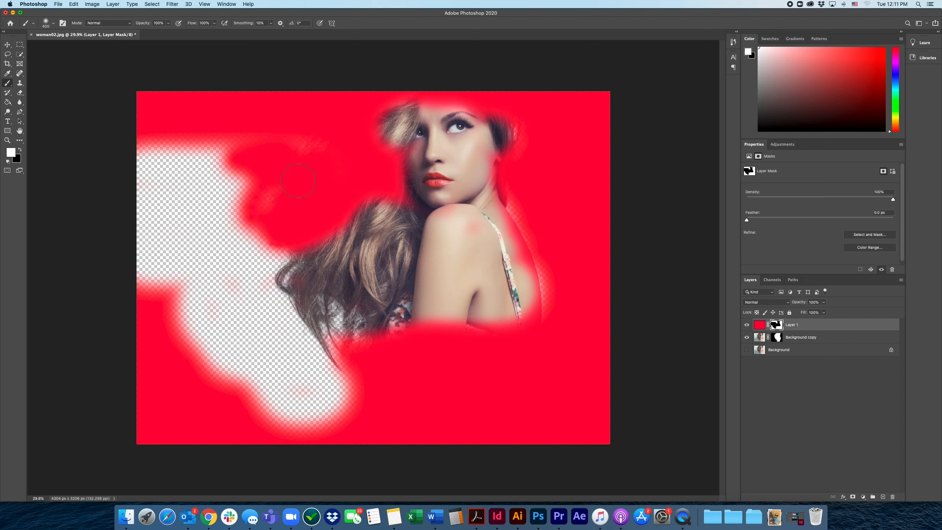
{"action": "mouse_move", "coordinate": [298, 181]}
{"action": "left_mouse_down"}
{"action": "mouse_move", "coordinate": [343, 211]}
{"action": "mouse_move", "coordinate": [393, 213]}
{"action": "mouse_move", "coordinate": [400, 203]}
{"action": "mouse_move", "coordinate": [347, 252]}
{"action": "mouse_move", "coordinate": [305, 254]}
{"action": "mouse_move", "coordinate": [242, 150]}
{"action": "mouse_move", "coordinate": [217, 152]}
{"action": "mouse_move", "coordinate": [502, 118]}
{"action": "mouse_move", "coordinate": [363, 146]}
{"action": "mouse_move", "coordinate": [449, 116]}
{"action": "mouse_move", "coordinate": [393, 109]}
{"action": "mouse_move", "coordinate": [449, 198]}
{"action": "left_mouse_up"}
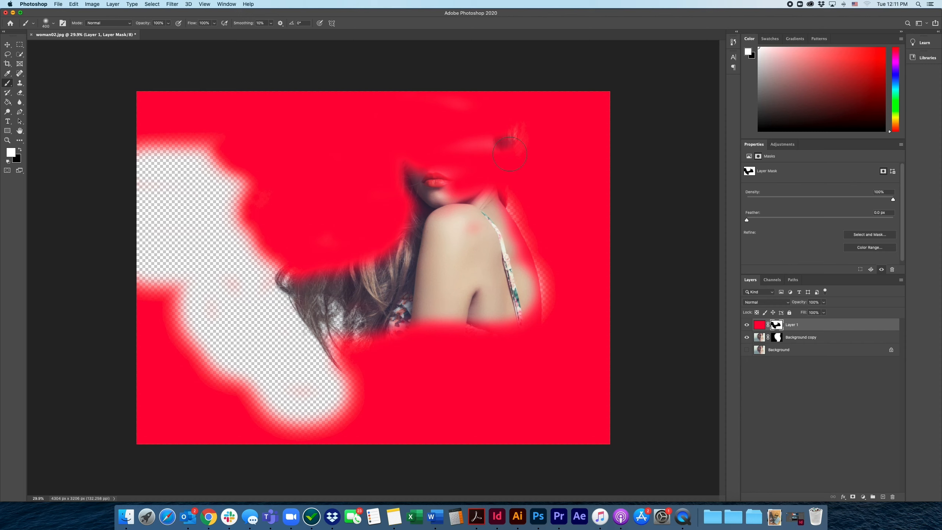
{"action": "mouse_move", "coordinate": [420, 151]}
{"action": "left_mouse_down"}
{"action": "mouse_move", "coordinate": [122, 158]}
{"action": "mouse_move", "coordinate": [163, 149]}
{"action": "mouse_move", "coordinate": [309, 194]}
{"action": "left_mouse_up"}
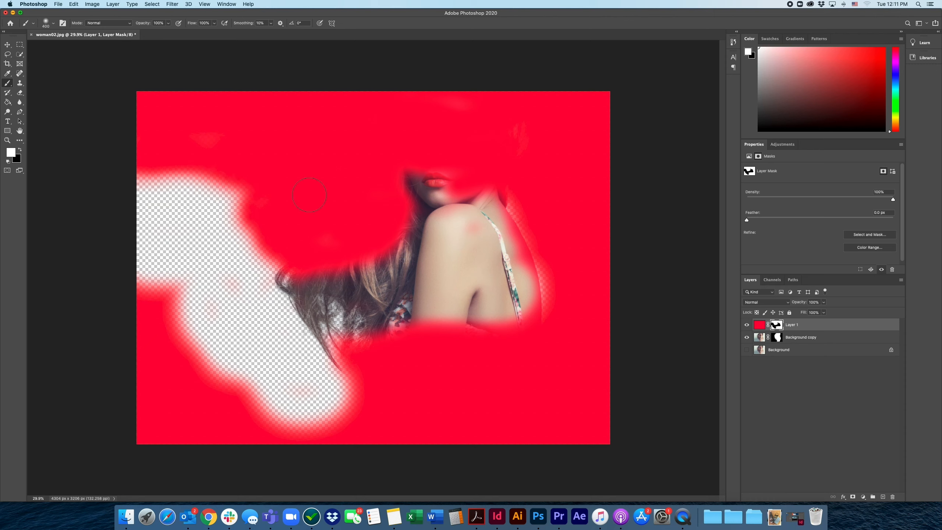
Apply the red layer's mask while removing it, and delete Layer 1 completely.
{"action": "left_click", "coordinate": [893, 496]}
{"action": "left_click", "coordinate": [522, 172]}
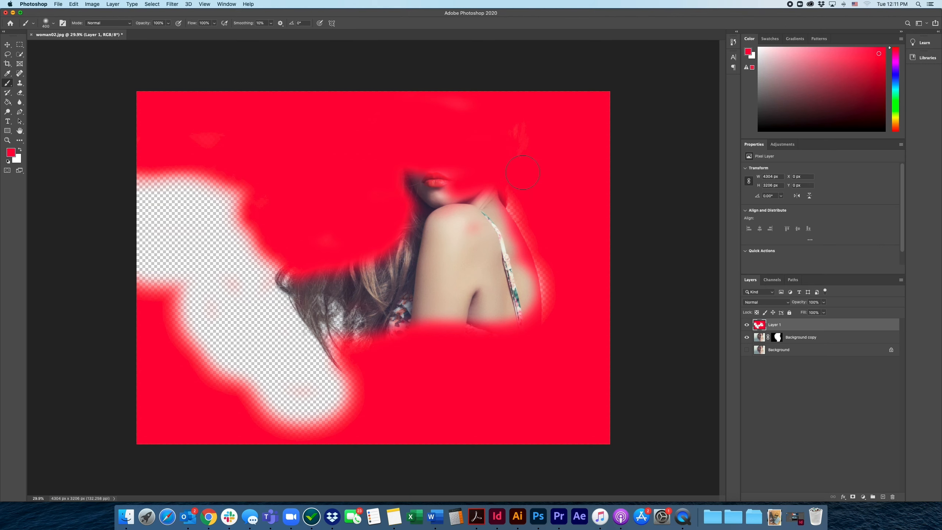
{"action": "left_click", "coordinate": [893, 496]}
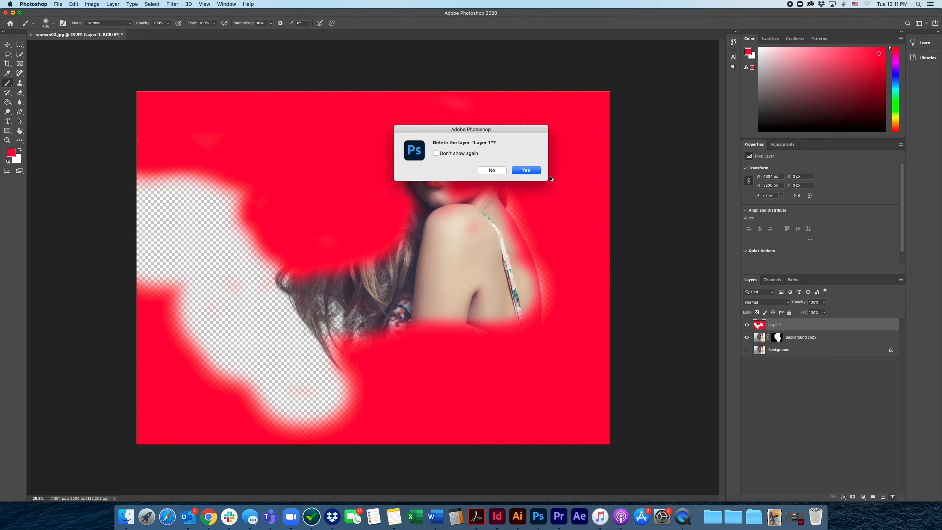
{"action": "left_click", "coordinate": [523, 172]}
Show only the original Background layer and unlock it for use with the Eraser tool.
{"action": "left_click", "coordinate": [746, 337], "text": "alt"}
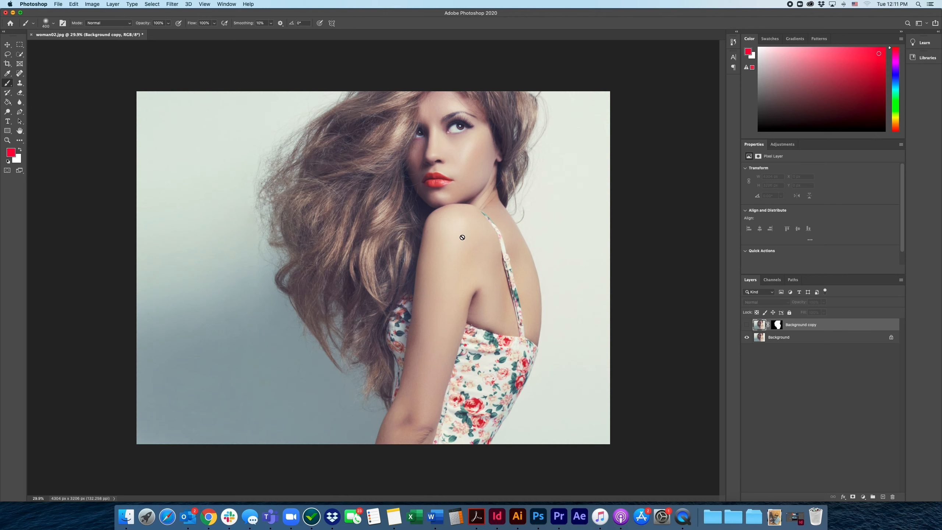
{"action": "left_click", "coordinate": [20, 92]}
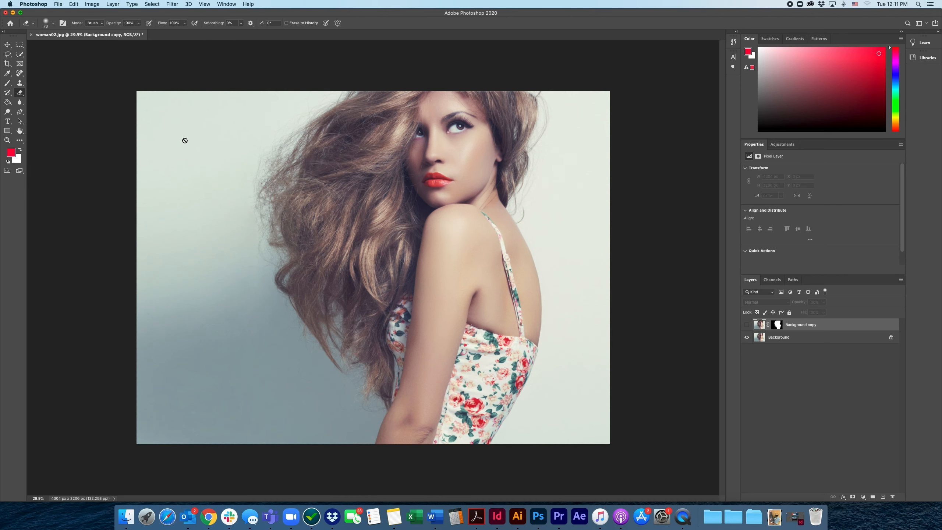
{"action": "left_click", "coordinate": [783, 338]}
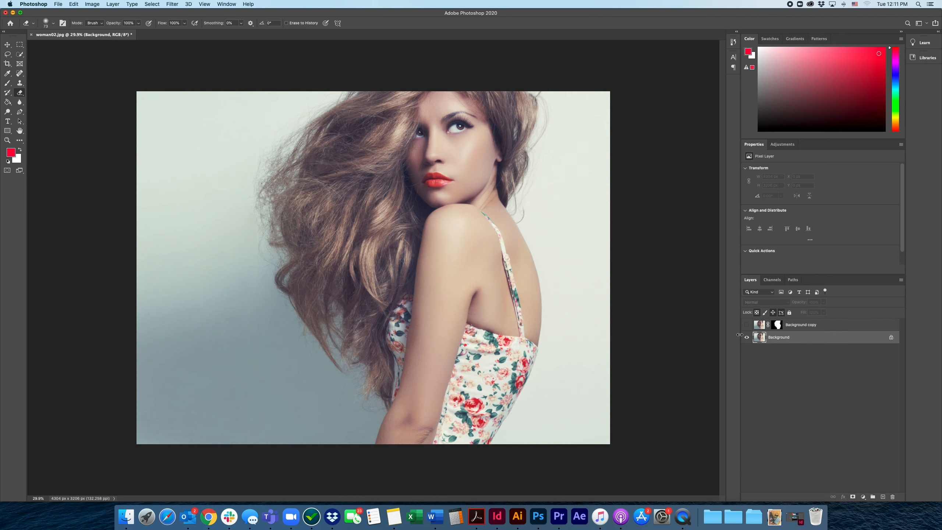
{"action": "left_click", "coordinate": [889, 338]}
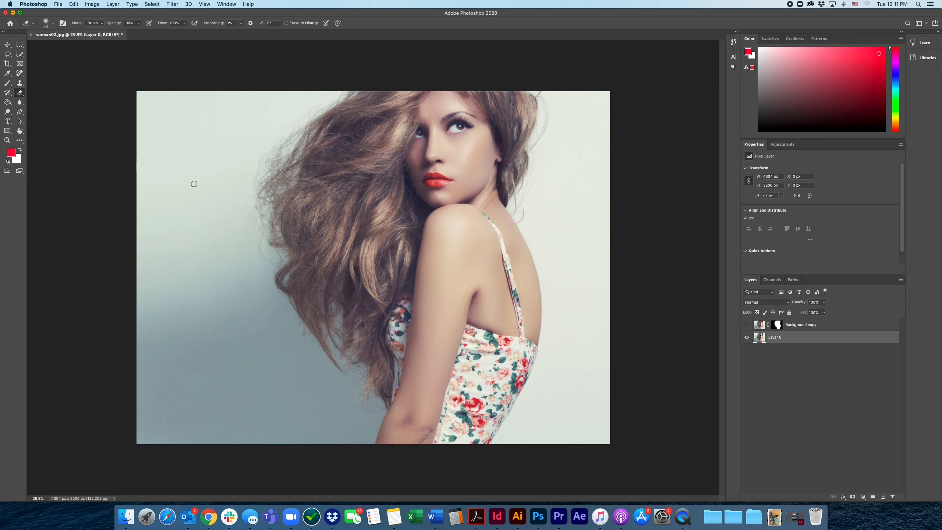
Enlarge the Eraser to 600 px and erase the backdrop beside the woman's hair directly on Layer 0.
{"action": "key", "text": "bracketright"}
{"action": "key", "text": "bracketright"}
{"action": "key", "text": "bracketright"}
{"action": "key", "text": "bracketright"}
{"action": "key", "text": "bracketright"}
{"action": "key", "text": "bracketright"}
{"action": "key", "text": "bracketright"}
{"action": "key", "text": "bracketright"}
{"action": "key", "text": "bracketright"}
{"action": "key", "text": "bracketright"}
{"action": "key", "text": "bracketright"}
{"action": "mouse_move", "coordinate": [200, 179]}
{"action": "left_mouse_down"}
{"action": "mouse_move", "coordinate": [220, 178]}
{"action": "mouse_move", "coordinate": [255, 115]}
{"action": "mouse_move", "coordinate": [320, 85]}
{"action": "mouse_move", "coordinate": [266, 141]}
{"action": "mouse_move", "coordinate": [238, 199]}
{"action": "mouse_move", "coordinate": [248, 269]}
{"action": "mouse_move", "coordinate": [262, 269]}
{"action": "mouse_move", "coordinate": [263, 312]}
{"action": "mouse_move", "coordinate": [290, 340]}
{"action": "mouse_move", "coordinate": [325, 404]}
{"action": "mouse_move", "coordinate": [326, 388]}
{"action": "mouse_move", "coordinate": [356, 413]}
{"action": "mouse_move", "coordinate": [367, 409]}
{"action": "mouse_move", "coordinate": [354, 429]}
{"action": "mouse_move", "coordinate": [298, 431]}
{"action": "mouse_move", "coordinate": [287, 400]}
{"action": "mouse_move", "coordinate": [300, 395]}
{"action": "mouse_move", "coordinate": [222, 247]}
{"action": "mouse_move", "coordinate": [219, 116]}
{"action": "mouse_move", "coordinate": [257, 107]}
{"action": "mouse_move", "coordinate": [199, 114]}
{"action": "mouse_move", "coordinate": [165, 96]}
{"action": "mouse_move", "coordinate": [162, 127]}
{"action": "mouse_move", "coordinate": [175, 153]}
{"action": "mouse_move", "coordinate": [162, 177]}
{"action": "mouse_move", "coordinate": [191, 210]}
{"action": "mouse_move", "coordinate": [166, 232]}
{"action": "mouse_move", "coordinate": [222, 309]}
{"action": "mouse_move", "coordinate": [211, 262]}
{"action": "mouse_move", "coordinate": [199, 262]}
{"action": "mouse_move", "coordinate": [246, 362]}
{"action": "mouse_move", "coordinate": [255, 431]}
{"action": "mouse_move", "coordinate": [224, 438]}
{"action": "mouse_move", "coordinate": [326, 441]}
{"action": "left_mouse_up"}
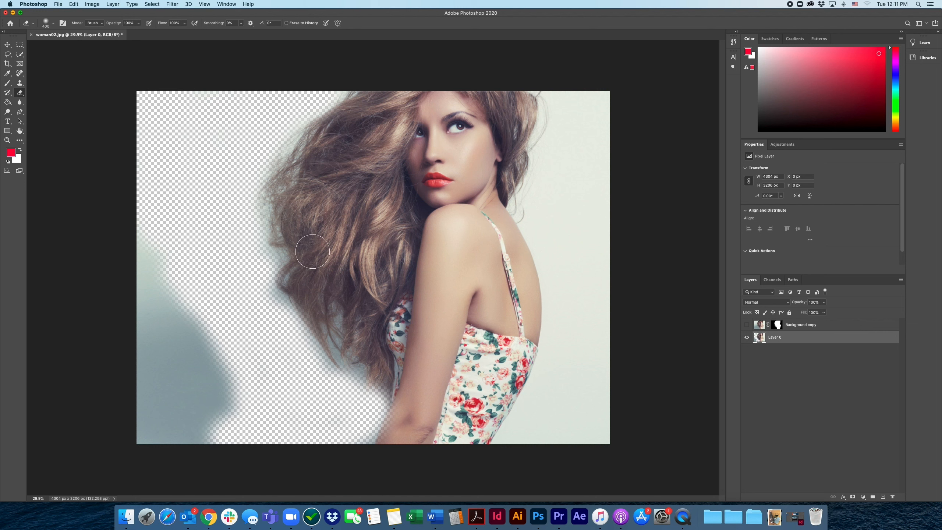
Compare the erased Layer 0 with the masked Background copy, leaving only the masked copy shown.
{"action": "left_click", "coordinate": [776, 325]}
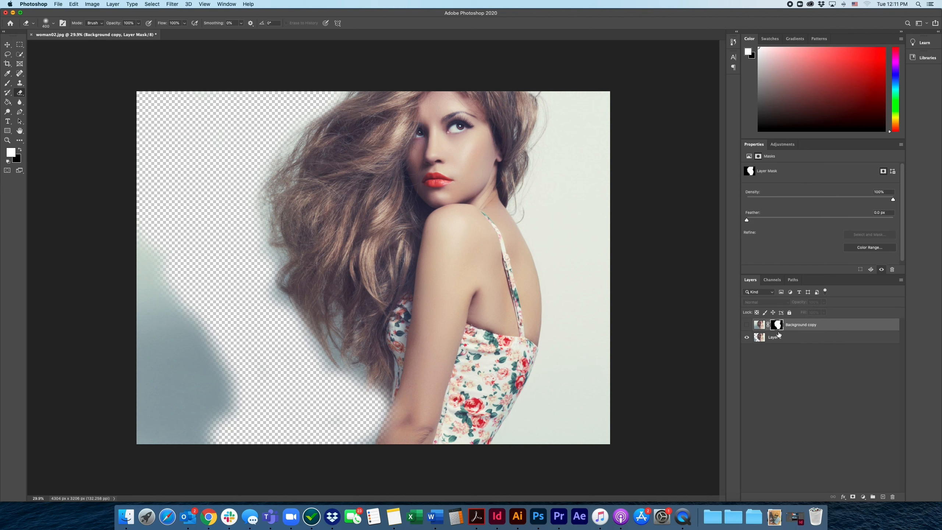
{"action": "left_click", "coordinate": [758, 327]}
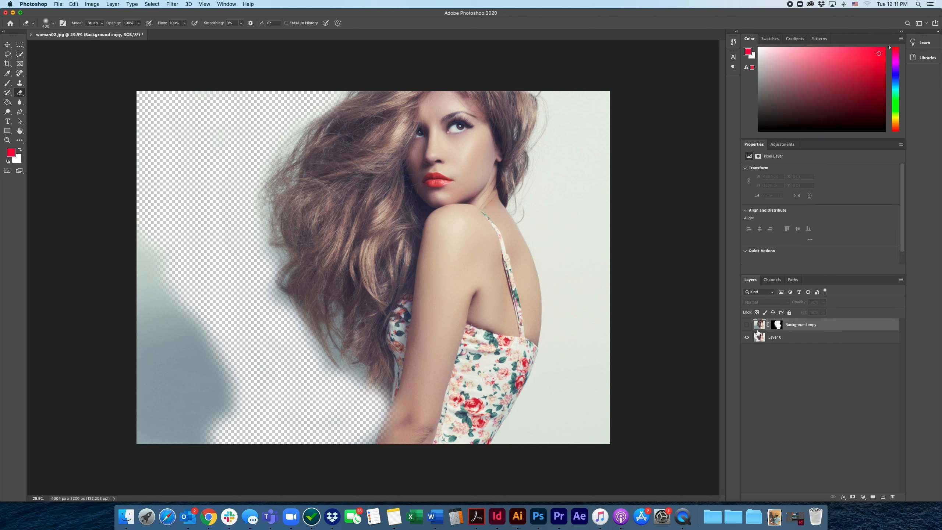
{"action": "left_click", "coordinate": [747, 324]}
{"action": "left_click", "coordinate": [746, 337]}
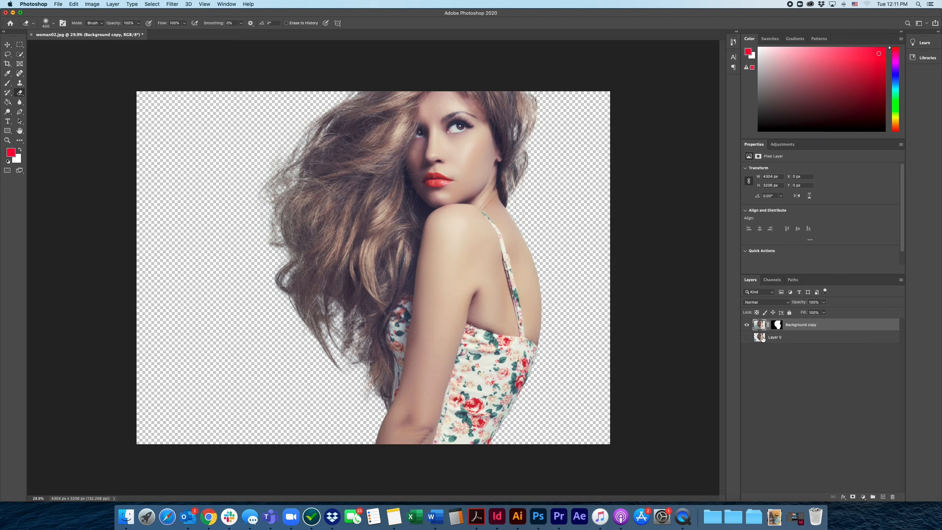
Duplicate the Background copy layer and delete the layer mask from the duplicate to restore the full photo.
{"action": "left_click_drag", "start_coordinate": [762, 325], "coordinate": [883, 496]}
{"action": "left_click", "coordinate": [776, 325]}
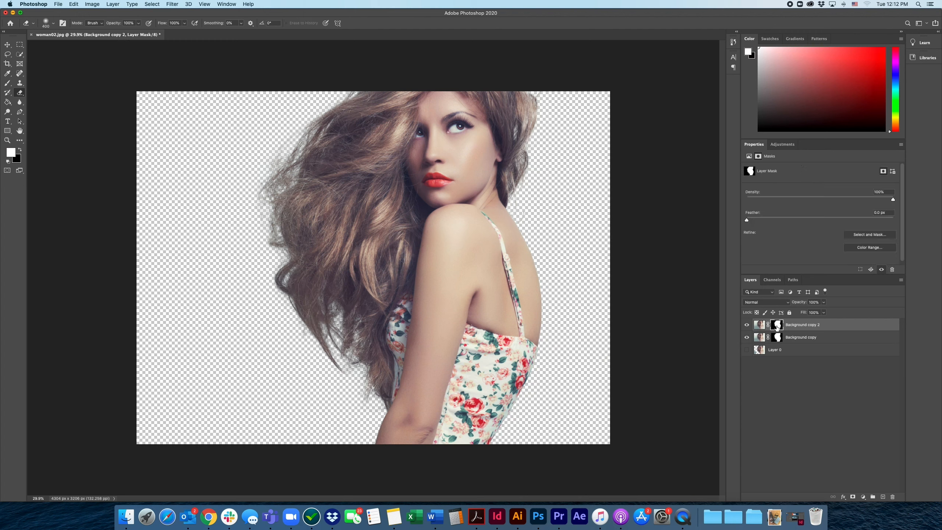
{"action": "right_click", "coordinate": [775, 326]}
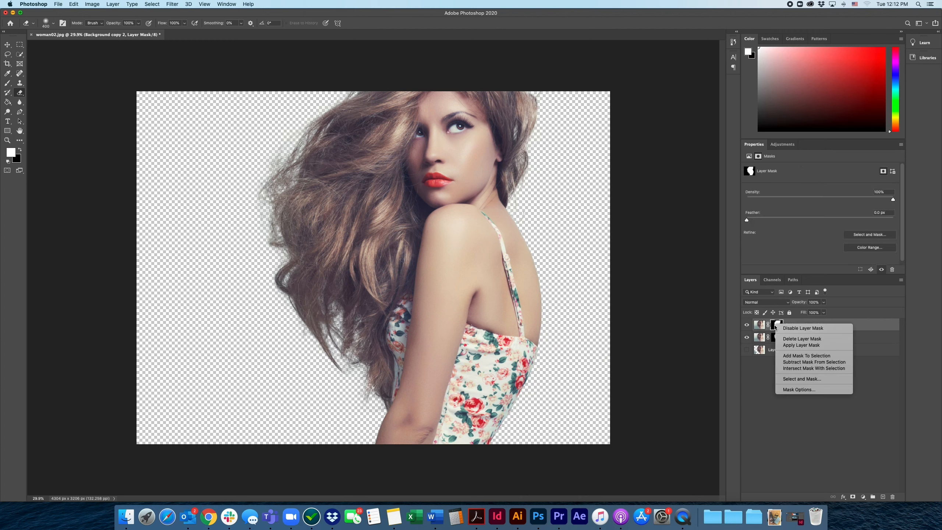
{"action": "left_click", "coordinate": [790, 339]}
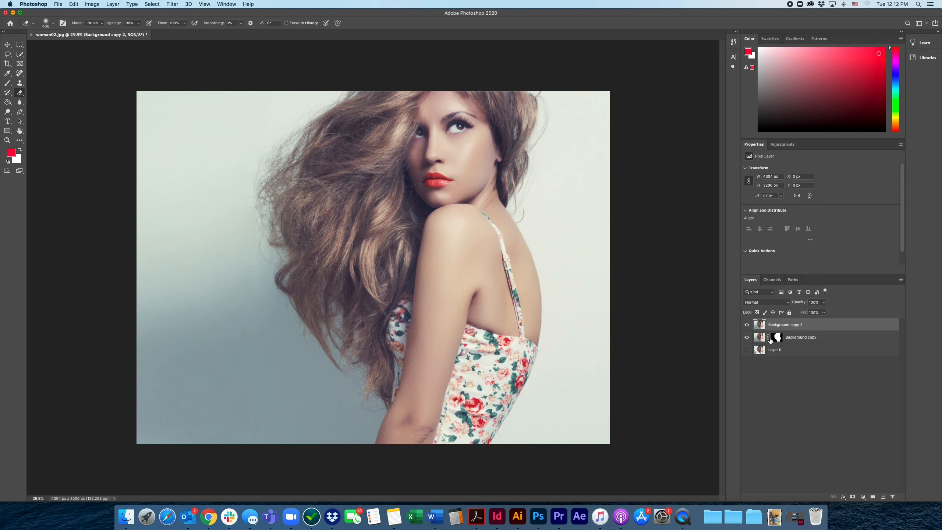
Show only Layer 0 and erase the remaining backdrop beside and above the woman's hair.
{"action": "left_click", "coordinate": [757, 350]}
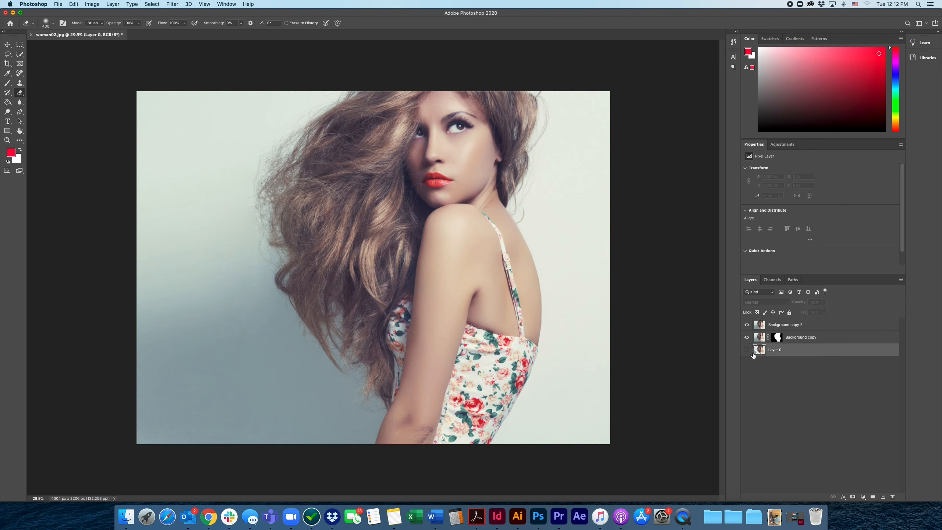
{"action": "left_click", "coordinate": [747, 349]}
{"action": "left_click_drag", "start_coordinate": [746, 325], "coordinate": [746, 338]}
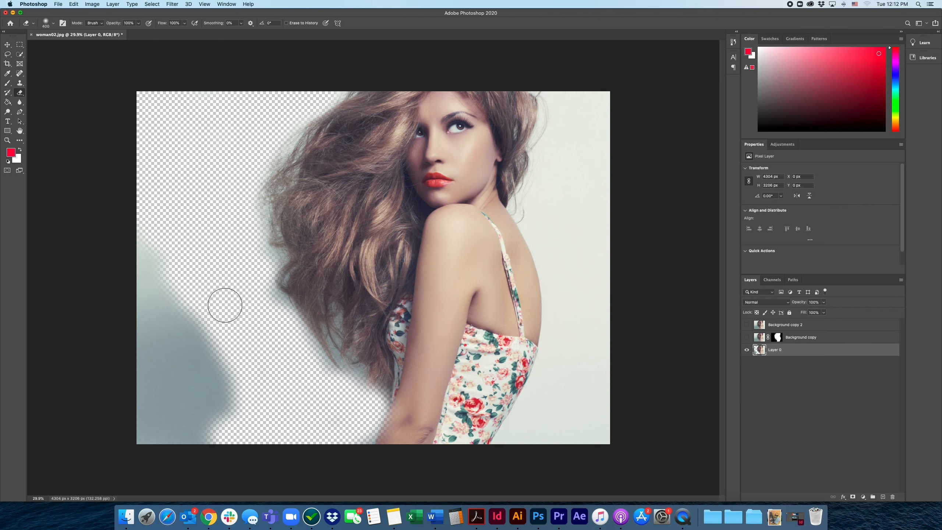
{"action": "mouse_move", "coordinate": [163, 244]}
{"action": "left_mouse_down"}
{"action": "mouse_move", "coordinate": [226, 427]}
{"action": "mouse_move", "coordinate": [215, 311]}
{"action": "mouse_move", "coordinate": [216, 440]}
{"action": "mouse_move", "coordinate": [170, 321]}
{"action": "mouse_move", "coordinate": [127, 395]}
{"action": "mouse_move", "coordinate": [155, 459]}
{"action": "mouse_move", "coordinate": [147, 326]}
{"action": "left_mouse_up"}
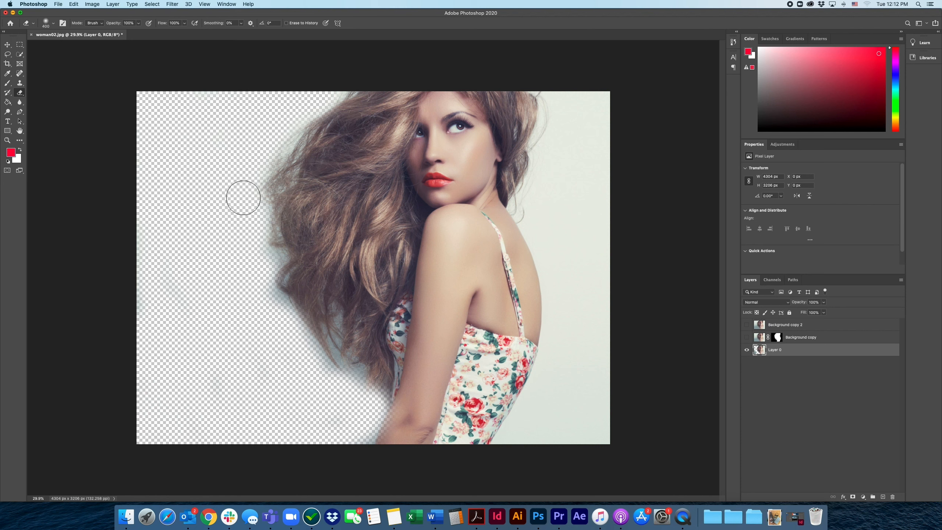
{"action": "mouse_move", "coordinate": [244, 197]}
{"action": "left_mouse_down"}
{"action": "mouse_move", "coordinate": [258, 153]}
{"action": "mouse_move", "coordinate": [309, 92]}
{"action": "left_mouse_up"}
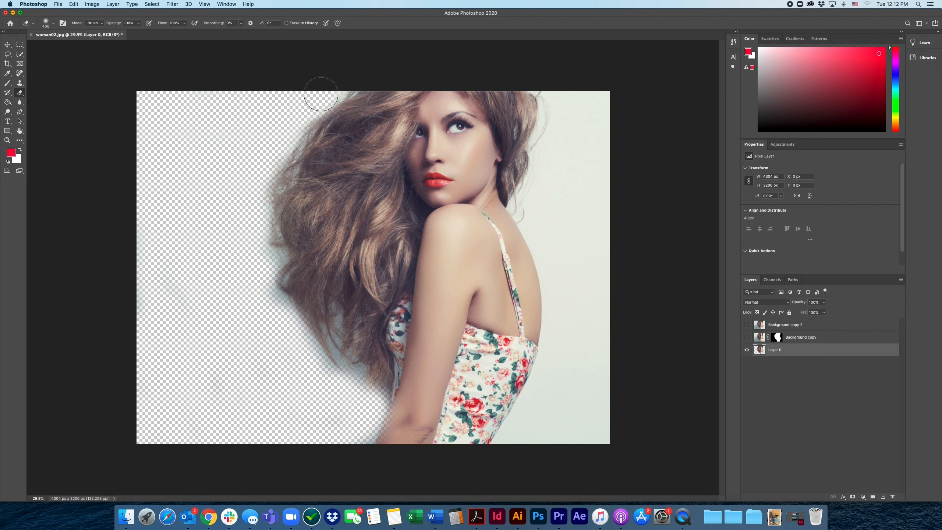
Show the Background copy layer with its mask selected and hide the erased Layer 0.
{"action": "left_click", "coordinate": [747, 338]}
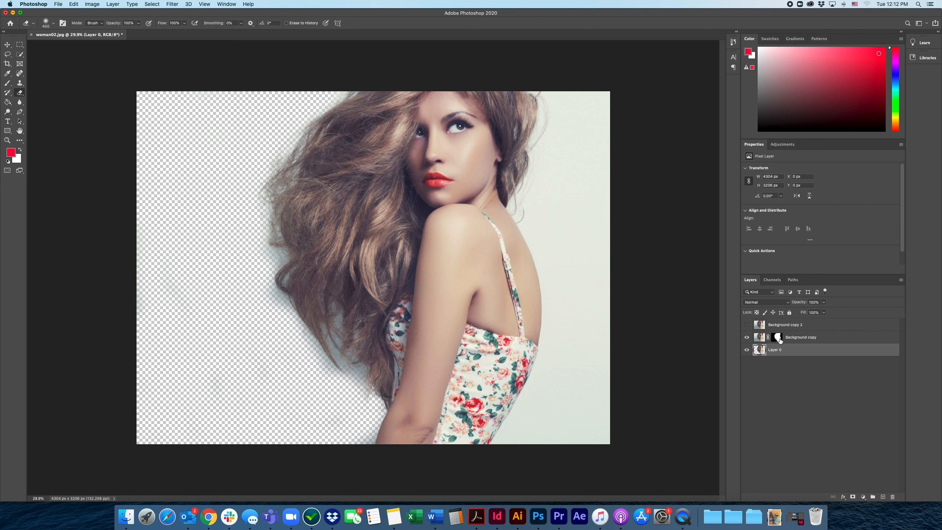
{"action": "left_click", "coordinate": [778, 338]}
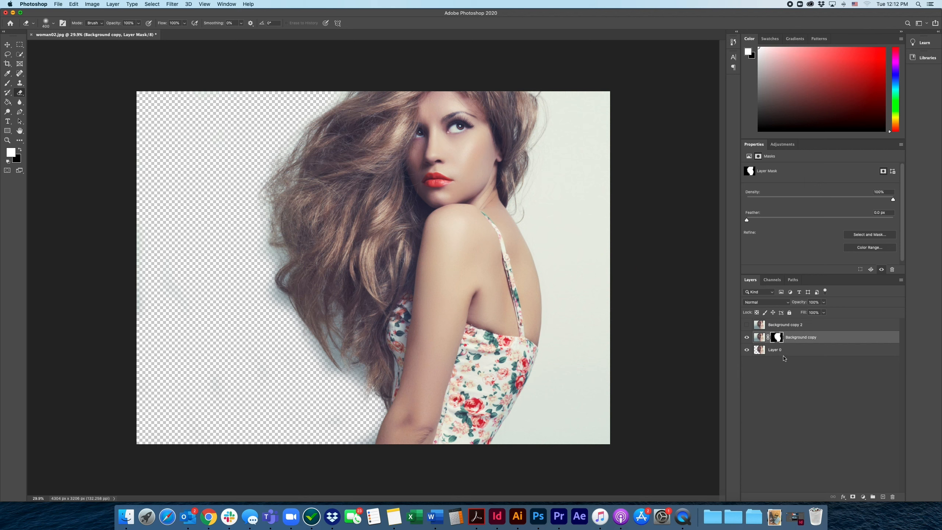
{"action": "left_click", "coordinate": [747, 349]}
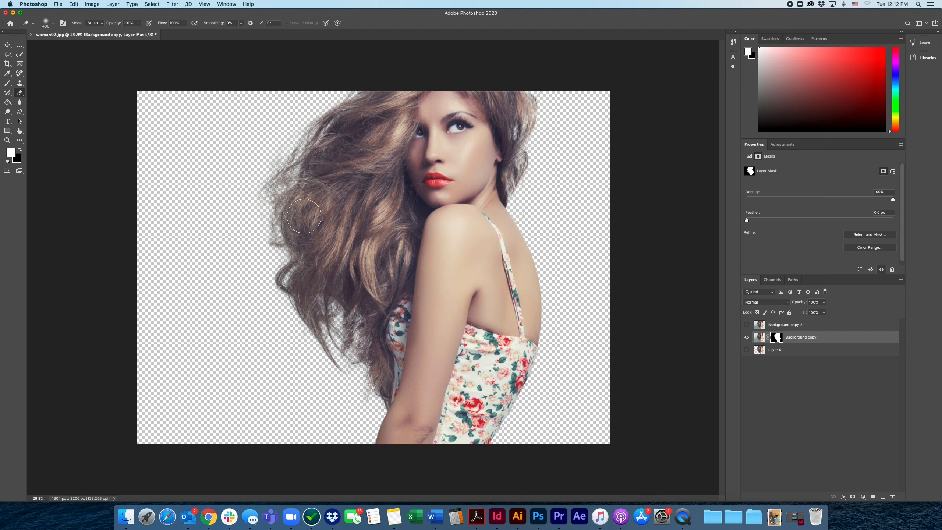
Choose the Quick Selection tool and close woman02.jpg without saving.
{"action": "left_click", "coordinate": [22, 54]}
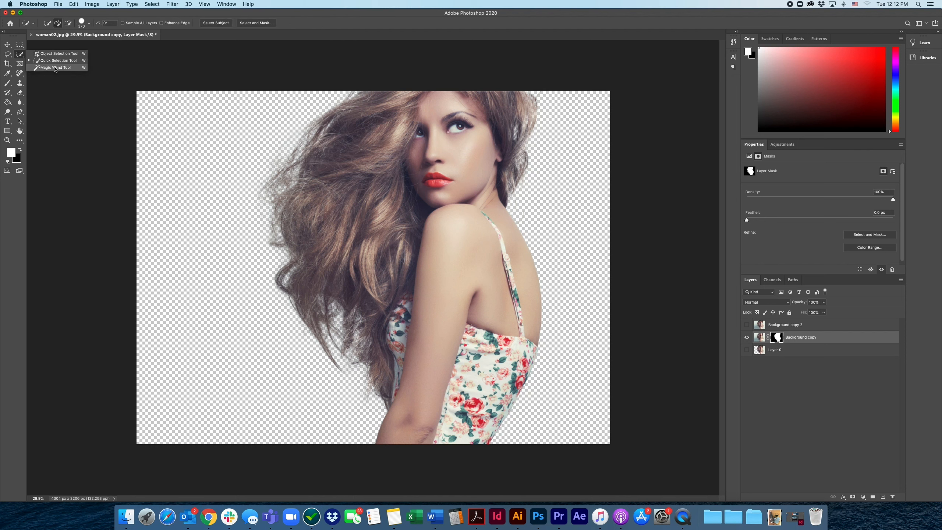
{"action": "left_click", "coordinate": [56, 61]}
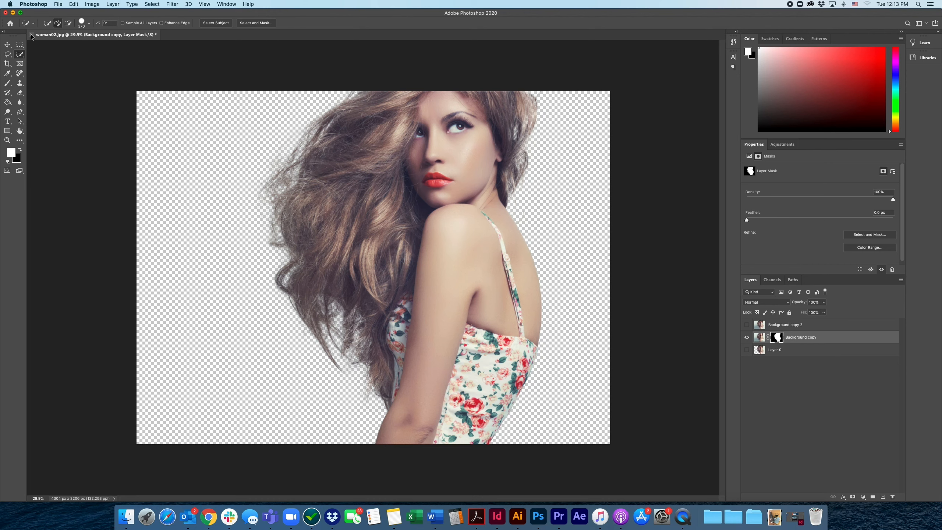
{"action": "left_click", "coordinate": [31, 34]}
{"action": "left_click", "coordinate": [445, 170]}
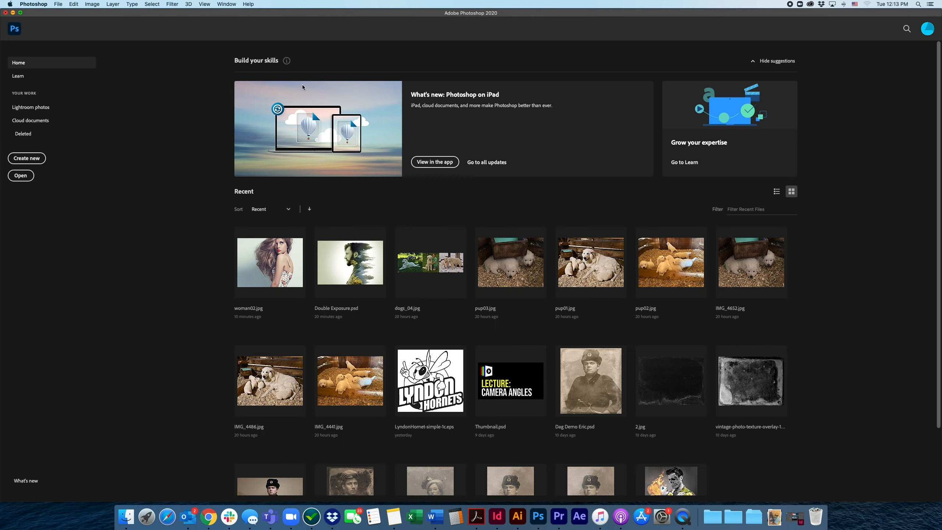
Minimize Photoshop and open Man.jpg from the PS Double Exposure folder in Photoshop.
{"action": "left_click", "coordinate": [13, 13]}
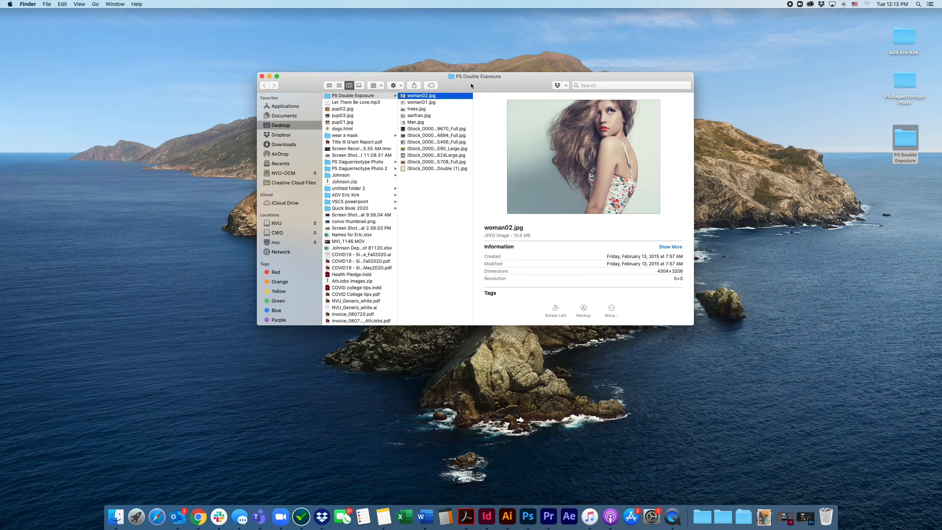
{"action": "left_click", "coordinate": [414, 124]}
{"action": "left_click_drag", "start_coordinate": [409, 127], "coordinate": [528, 523]}
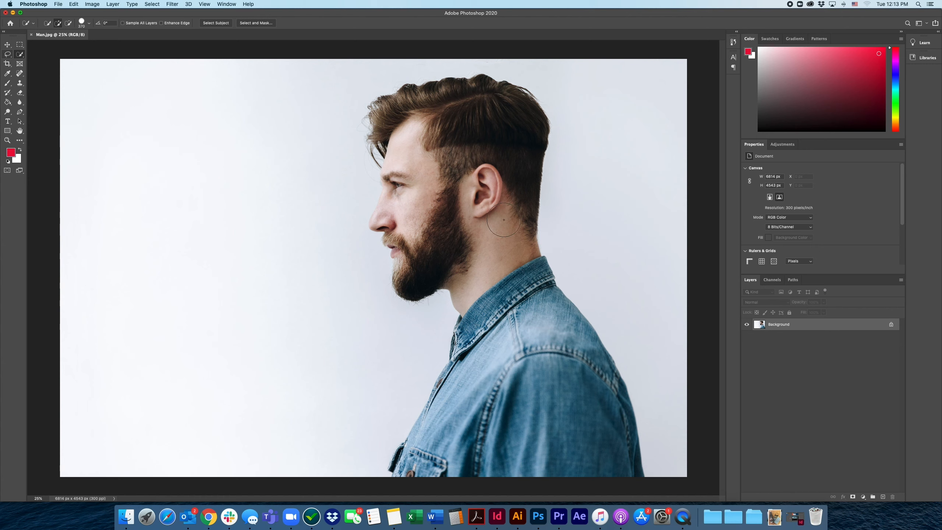
Select the man with the Quick Selection tool and refine the selection edge around his face and beard in Select and Mask.
{"action": "mouse_move", "coordinate": [504, 184]}
{"action": "left_mouse_down"}
{"action": "mouse_move", "coordinate": [508, 133]}
{"action": "mouse_move", "coordinate": [411, 132]}
{"action": "mouse_move", "coordinate": [404, 211]}
{"action": "mouse_move", "coordinate": [402, 200]}
{"action": "mouse_move", "coordinate": [406, 185]}
{"action": "mouse_move", "coordinate": [424, 257]}
{"action": "mouse_move", "coordinate": [416, 282]}
{"action": "mouse_move", "coordinate": [475, 289]}
{"action": "mouse_move", "coordinate": [546, 394]}
{"action": "left_mouse_up"}
{"action": "left_click", "coordinate": [254, 23]}
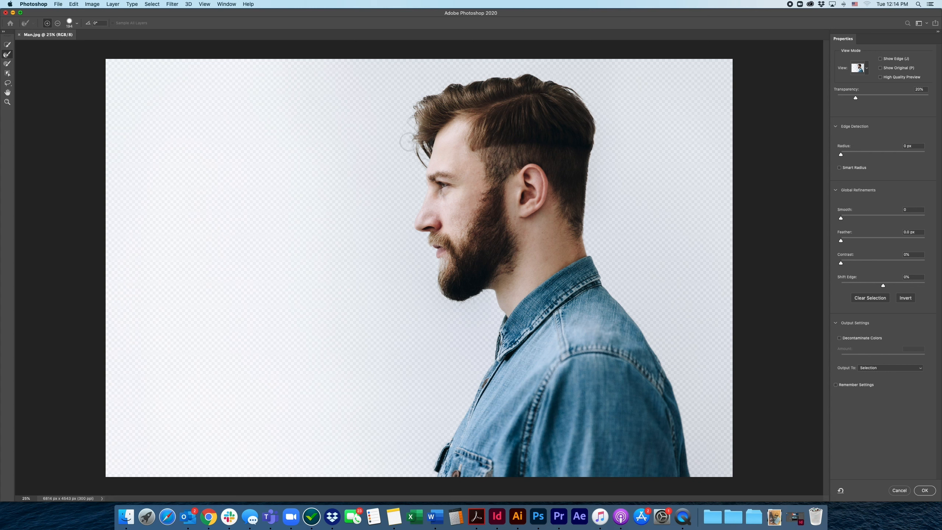
{"action": "left_click", "coordinate": [425, 243]}
{"action": "left_click", "coordinate": [482, 300]}
Output the refined selection of the man to New Layer with Layer Mask.
{"action": "left_click", "coordinate": [869, 369]}
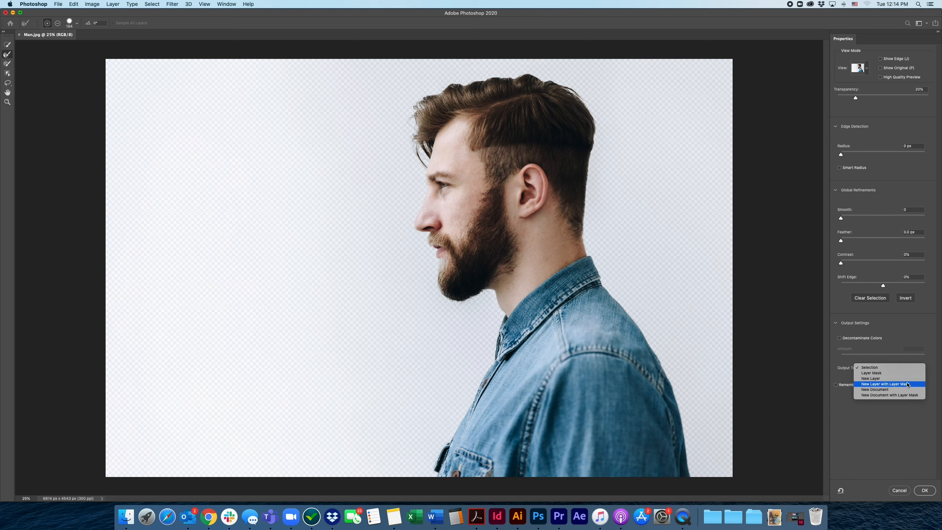
{"action": "left_click", "coordinate": [876, 385]}
{"action": "left_click", "coordinate": [928, 490]}
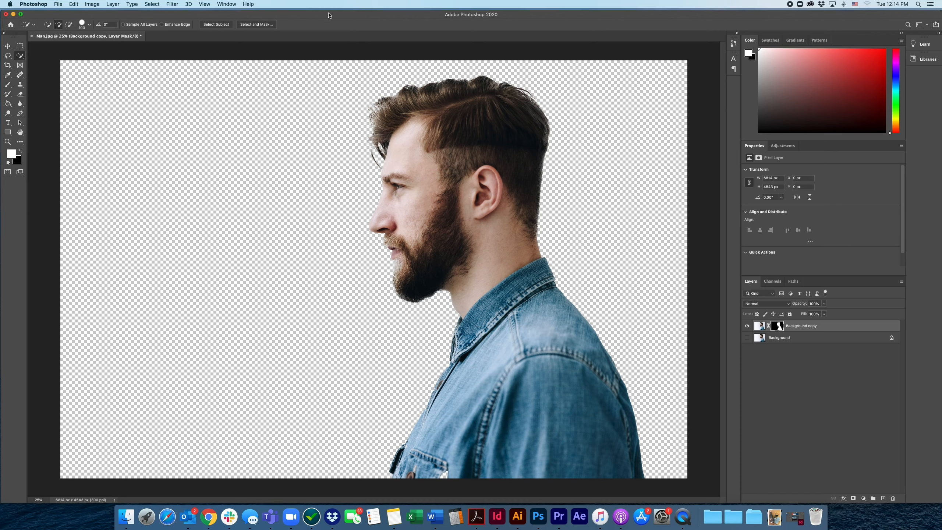
Place trees.jpg from the PS Double Exposure folder into the Man.jpg document as the uppermost layer.
{"action": "left_click_drag", "start_coordinate": [326, 12], "coordinate": [327, 134]}
{"action": "left_click_drag", "start_coordinate": [423, 77], "coordinate": [672, 14]}
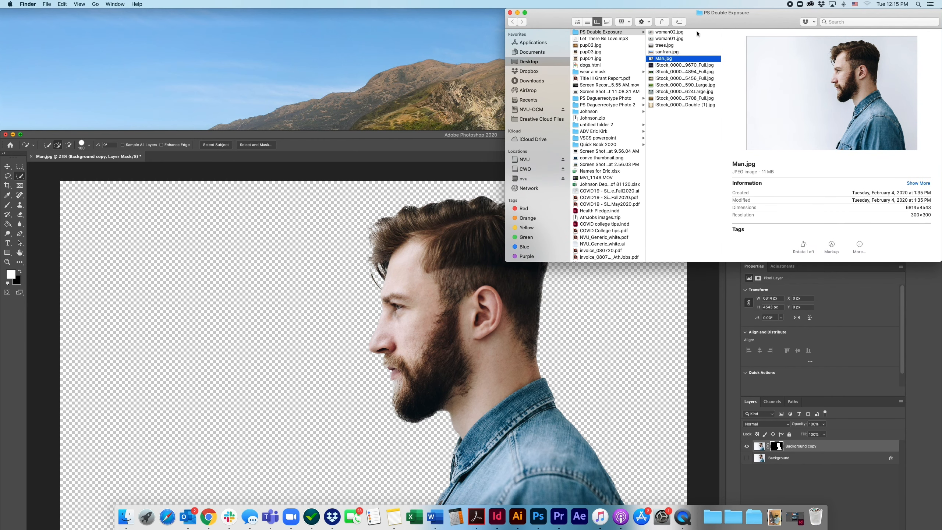
{"action": "left_click", "coordinate": [667, 46]}
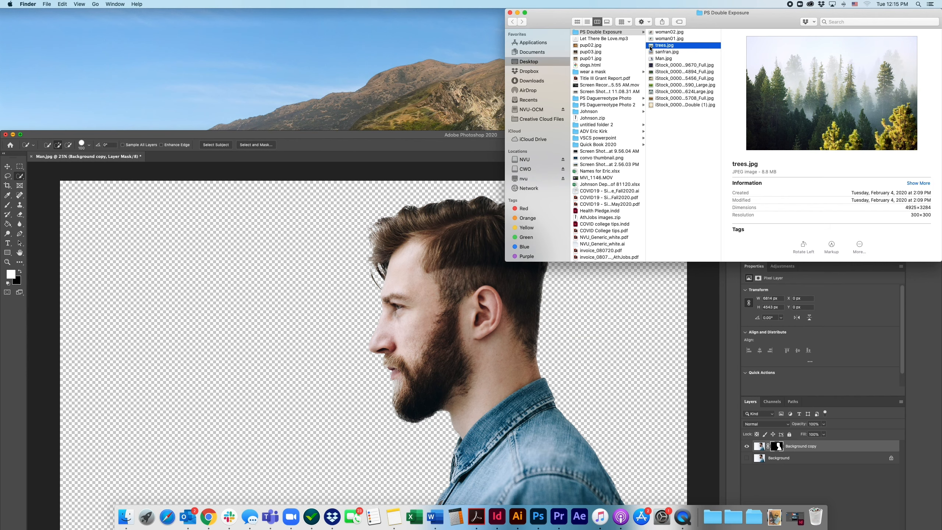
{"action": "left_click_drag", "start_coordinate": [649, 48], "coordinate": [273, 243]}
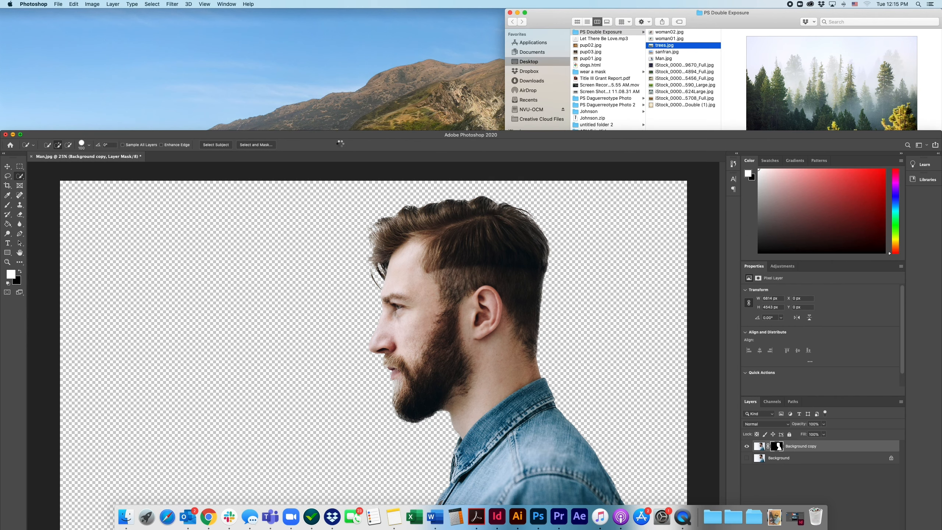
{"action": "left_click_drag", "start_coordinate": [352, 135], "coordinate": [352, 3]}
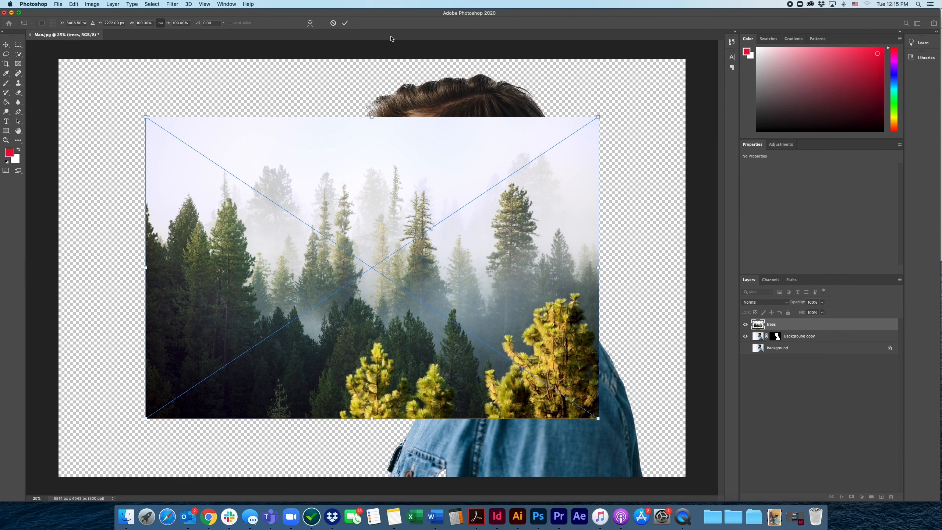
{"action": "key", "text": "Return"}
{"action": "key", "text": "w"}
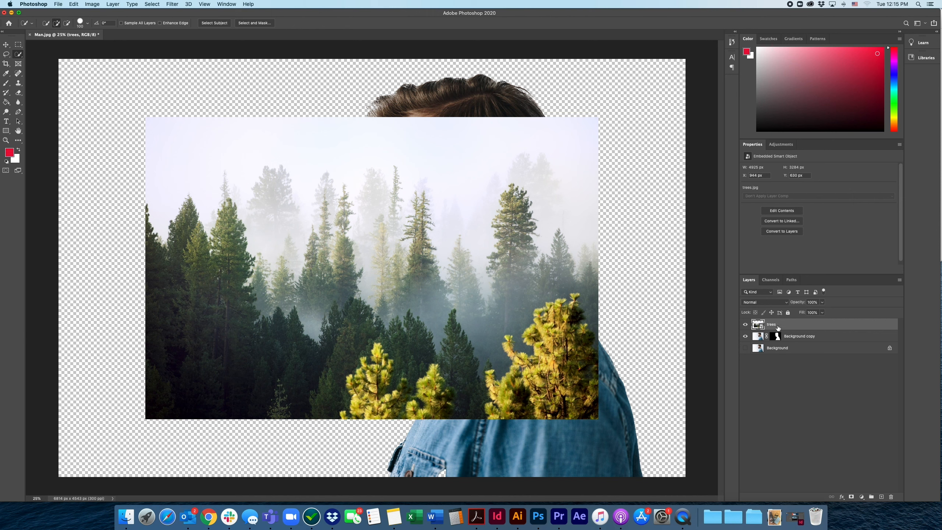
Rasterize the trees layer and move it up and left to about X 725 px, Y 324 px.
{"action": "right_click", "coordinate": [784, 326]}
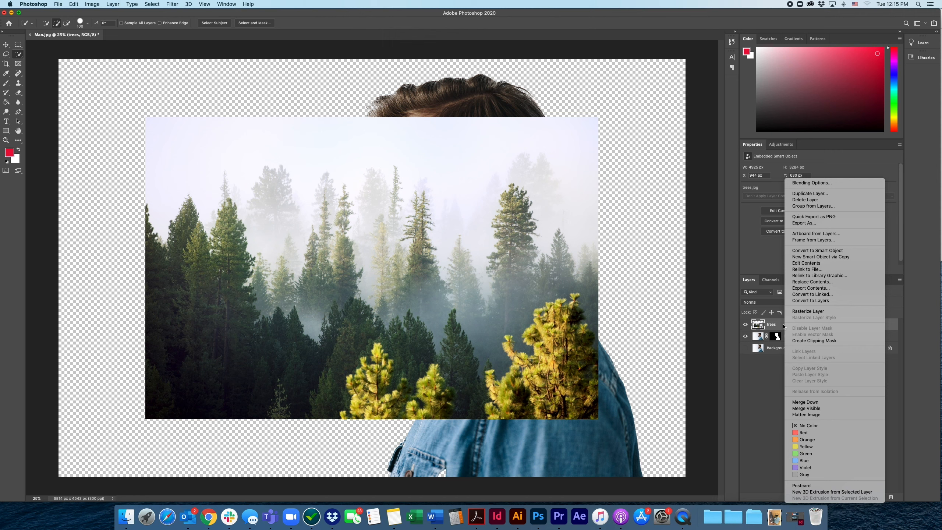
{"action": "left_click", "coordinate": [803, 312]}
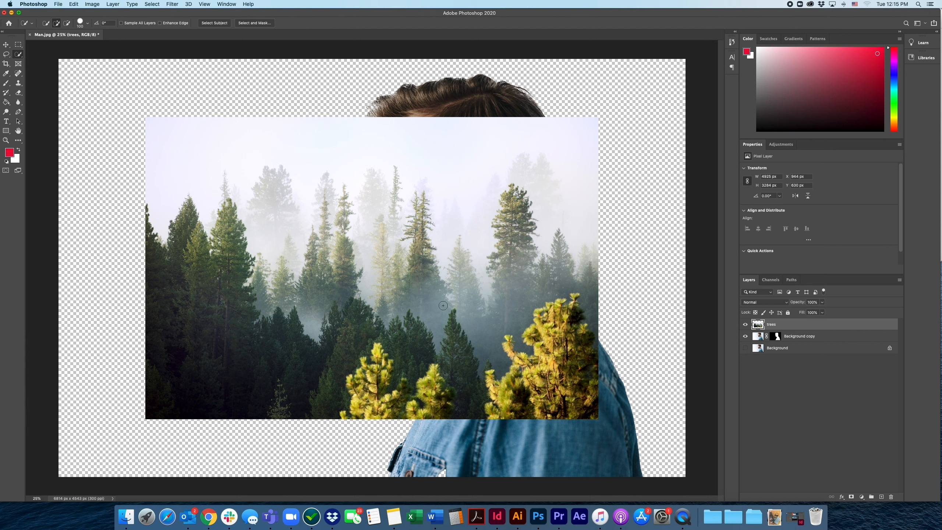
{"action": "key", "text": "v"}
{"action": "left_click_drag", "start_coordinate": [302, 160], "coordinate": [282, 132]}
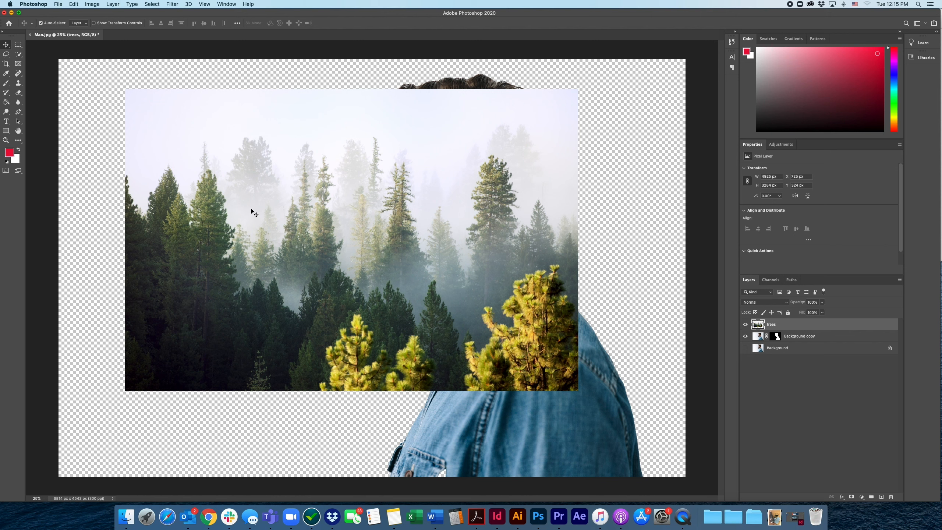
Select the dark foreground trees and the tall conifers on the trees layer with the Quick Selection tool.
{"action": "left_click", "coordinate": [18, 54]}
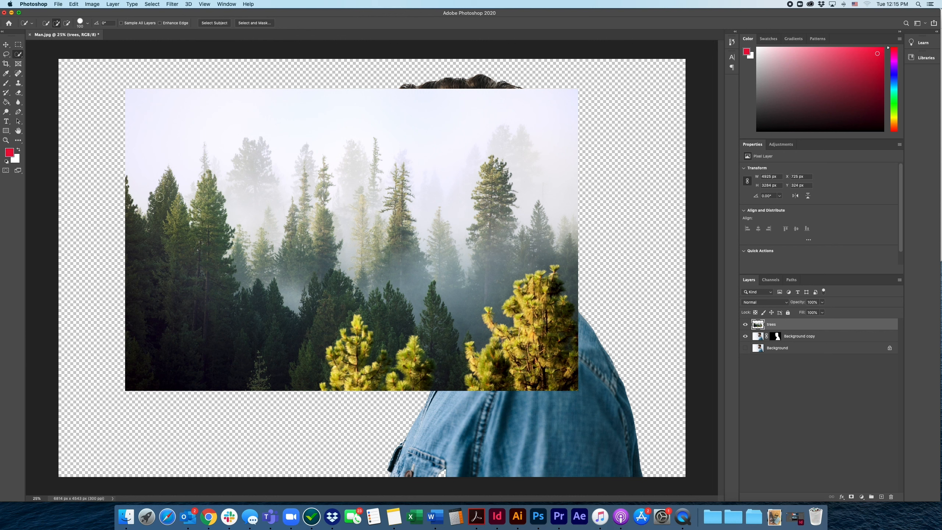
{"action": "left_click", "coordinate": [17, 55]}
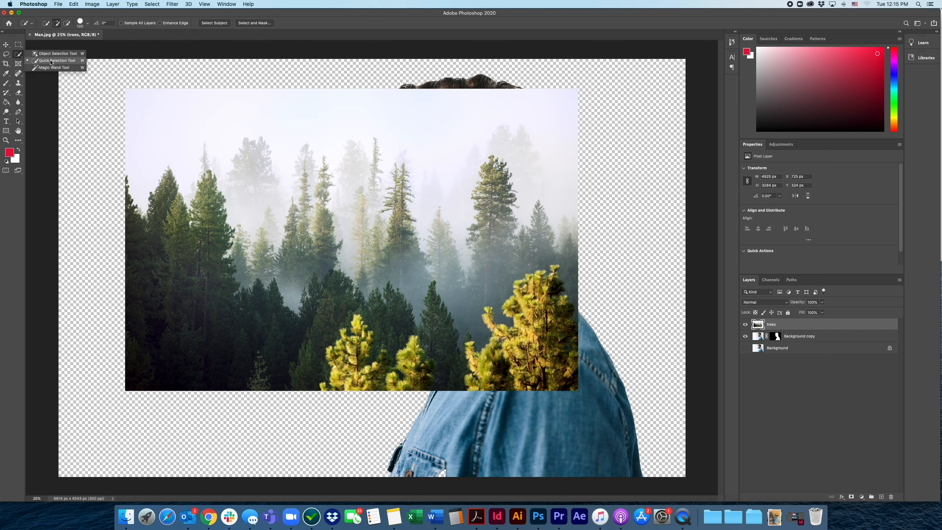
{"action": "mouse_move", "coordinate": [146, 212]}
{"action": "left_mouse_down"}
{"action": "mouse_move", "coordinate": [166, 256]}
{"action": "mouse_move", "coordinate": [203, 234]}
{"action": "mouse_move", "coordinate": [227, 335]}
{"action": "mouse_move", "coordinate": [443, 344]}
{"action": "mouse_move", "coordinate": [484, 362]}
{"action": "mouse_move", "coordinate": [534, 357]}
{"action": "mouse_move", "coordinate": [537, 319]}
{"action": "mouse_move", "coordinate": [511, 347]}
{"action": "mouse_move", "coordinate": [497, 326]}
{"action": "mouse_move", "coordinate": [535, 293]}
{"action": "mouse_move", "coordinate": [562, 350]}
{"action": "mouse_move", "coordinate": [551, 272]}
{"action": "mouse_move", "coordinate": [560, 272]}
{"action": "mouse_move", "coordinate": [542, 260]}
{"action": "mouse_move", "coordinate": [536, 208]}
{"action": "mouse_move", "coordinate": [522, 238]}
{"action": "mouse_move", "coordinate": [498, 243]}
{"action": "mouse_move", "coordinate": [497, 261]}
{"action": "mouse_move", "coordinate": [496, 171]}
{"action": "left_mouse_up"}
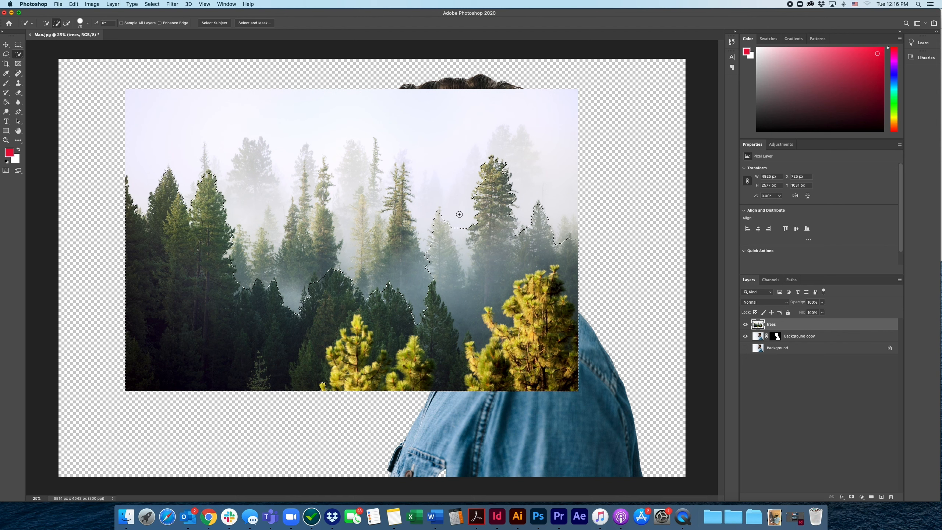
{"action": "key", "text": "alt"}
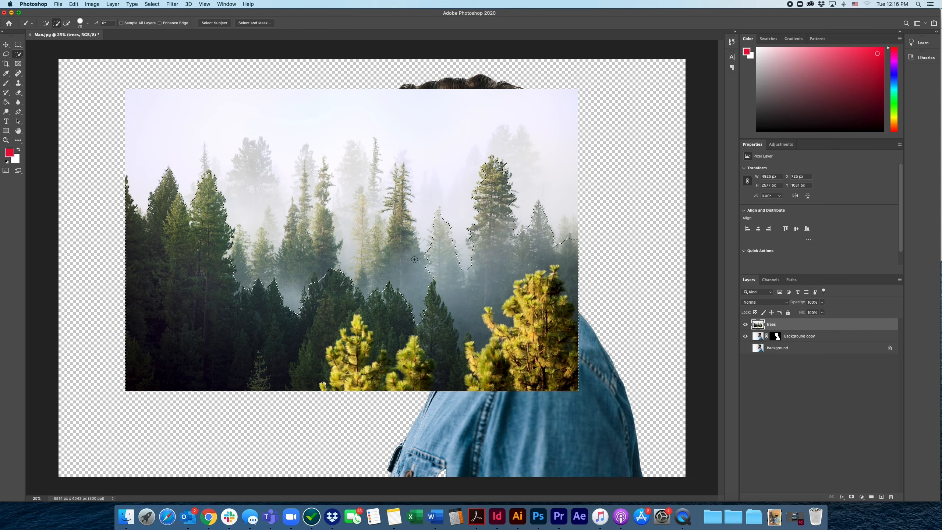
{"action": "mouse_move", "coordinate": [412, 256]}
{"action": "left_mouse_down"}
{"action": "mouse_move", "coordinate": [386, 285]}
{"action": "mouse_move", "coordinate": [410, 266]}
{"action": "left_mouse_up"}
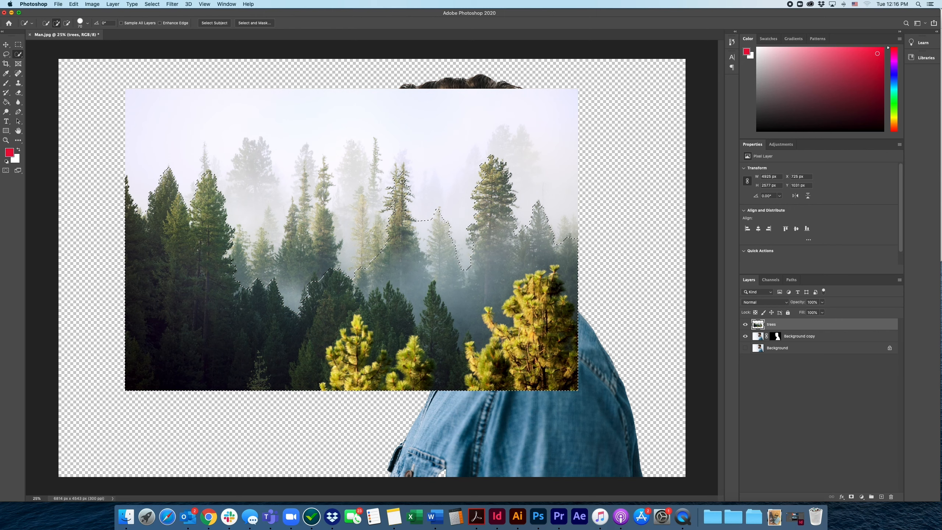
{"action": "left_click_drag", "start_coordinate": [401, 180], "coordinate": [402, 169]}
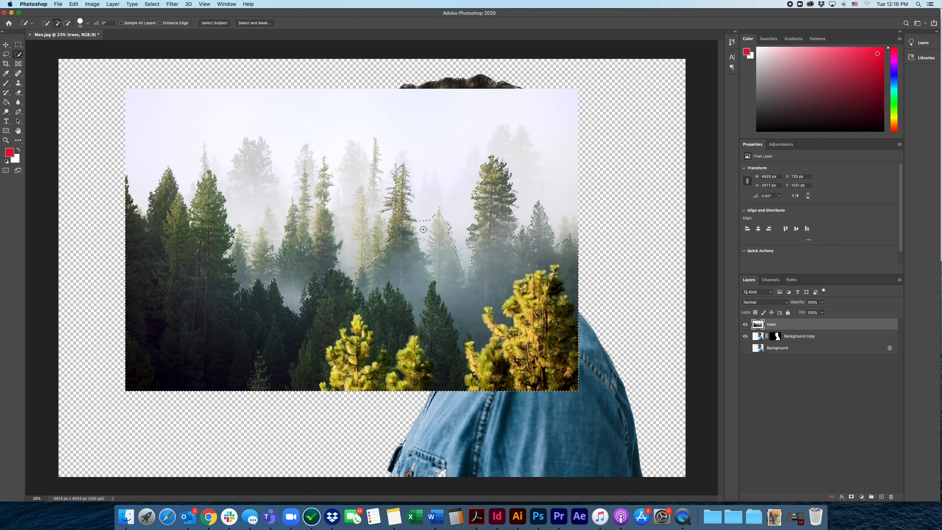
{"action": "key", "text": "alt"}
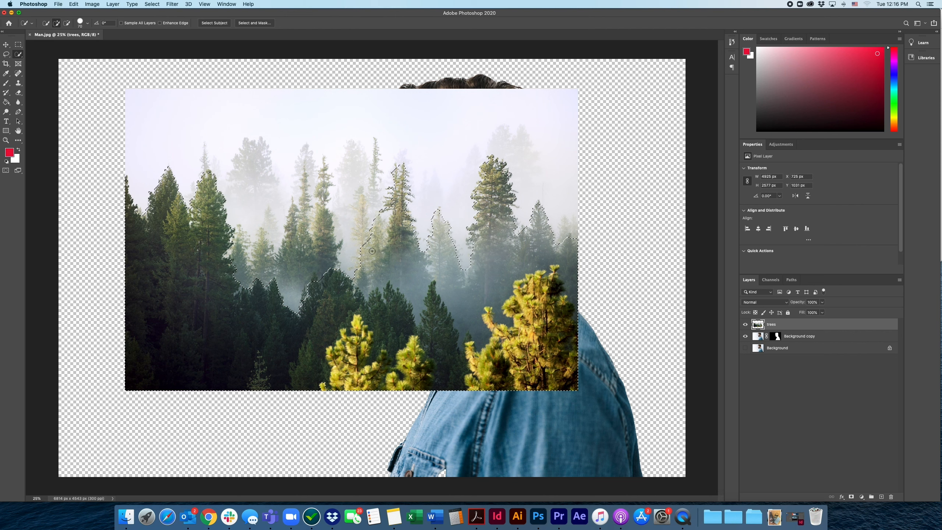
Extend the quick selection over the misty background trees and subtract the sky caught between them.
{"action": "left_click_drag", "start_coordinate": [364, 202], "coordinate": [375, 141]}
{"action": "mouse_move", "coordinate": [385, 168]}
{"action": "left_mouse_down"}
{"action": "mouse_move", "coordinate": [387, 181]}
{"action": "mouse_move", "coordinate": [361, 142]}
{"action": "left_mouse_up"}
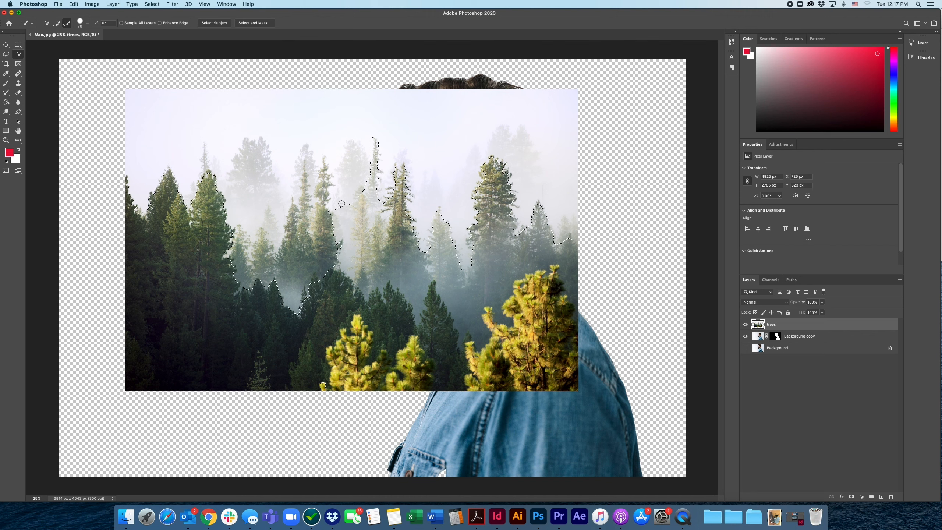
{"action": "mouse_move", "coordinate": [343, 225]}
{"action": "left_mouse_down"}
{"action": "mouse_move", "coordinate": [330, 255]}
{"action": "mouse_move", "coordinate": [322, 235]}
{"action": "left_mouse_up"}
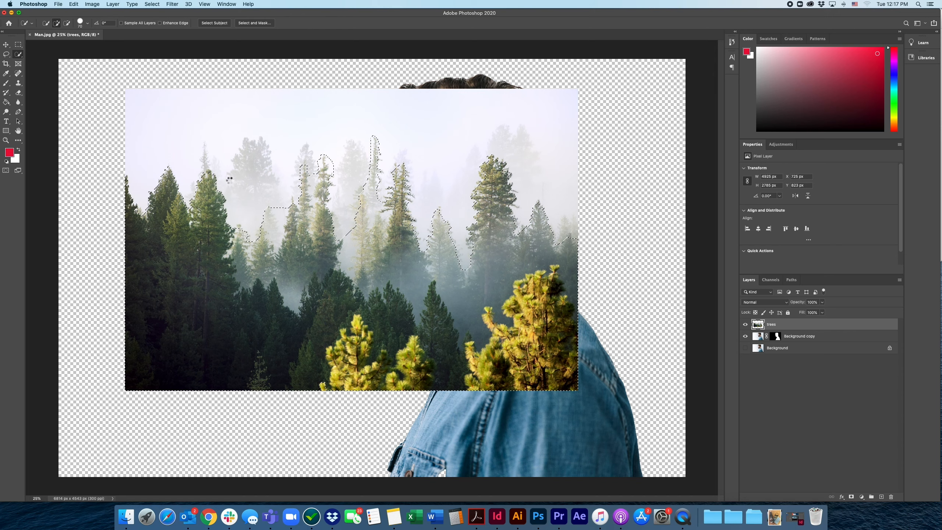
{"action": "left_click_drag", "start_coordinate": [266, 187], "coordinate": [262, 155]}
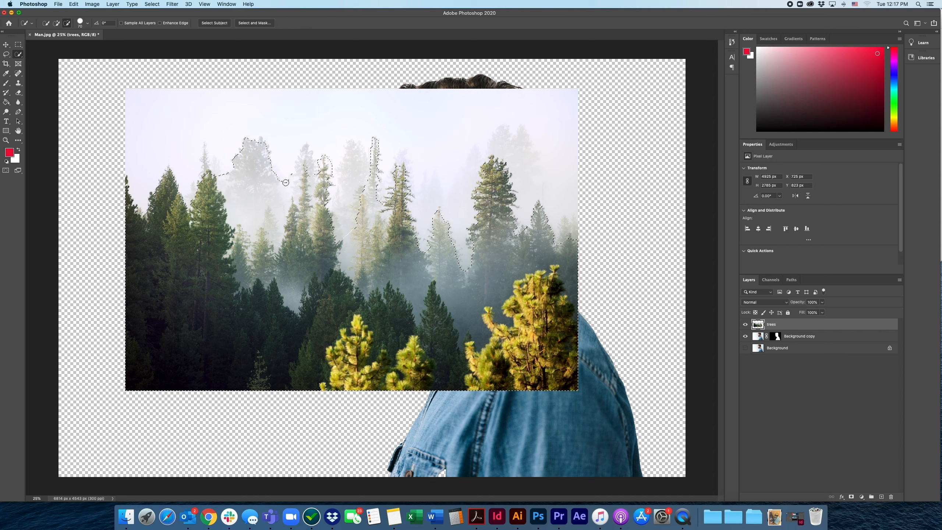
{"action": "left_click_drag", "start_coordinate": [306, 174], "coordinate": [305, 158]}
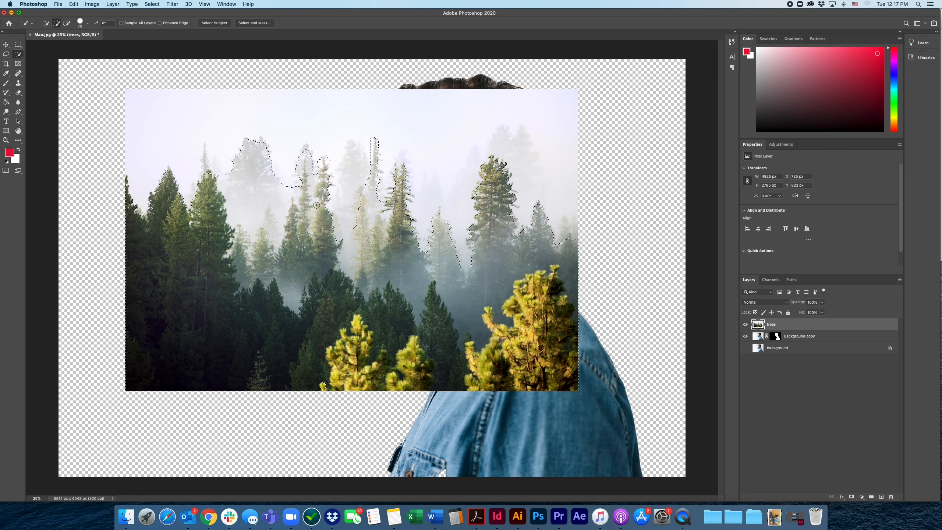
Output the tree selection from Select and Mask to New Layer with Layer Mask.
{"action": "left_click", "coordinate": [254, 24]}
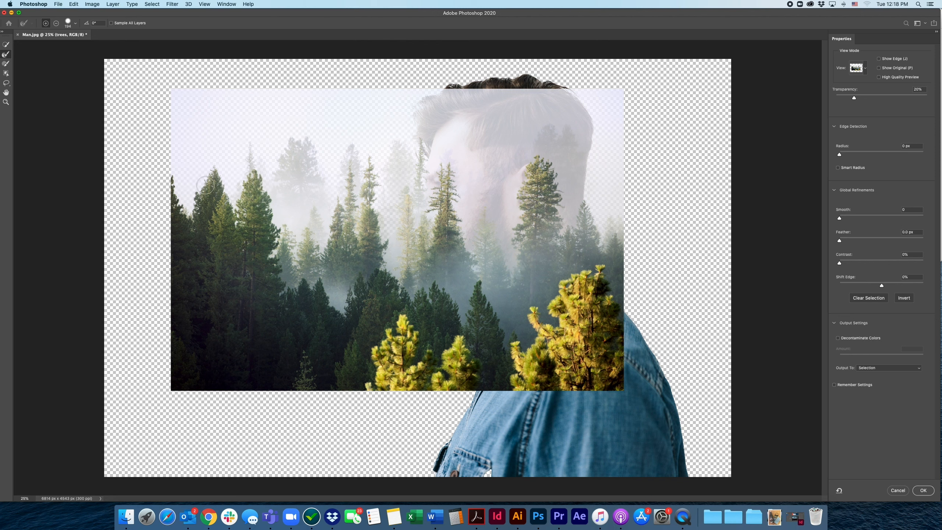
{"action": "left_click", "coordinate": [868, 369]}
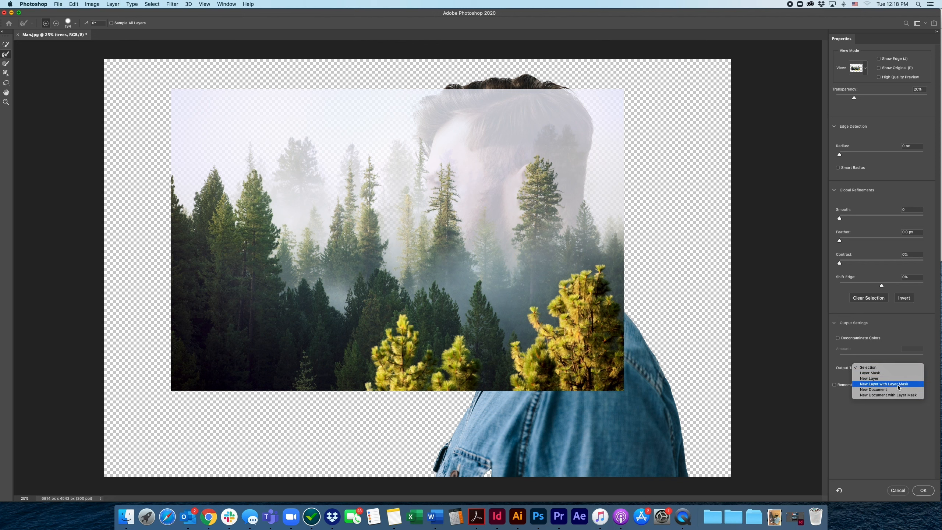
{"action": "left_click", "coordinate": [895, 384]}
{"action": "left_click", "coordinate": [922, 490]}
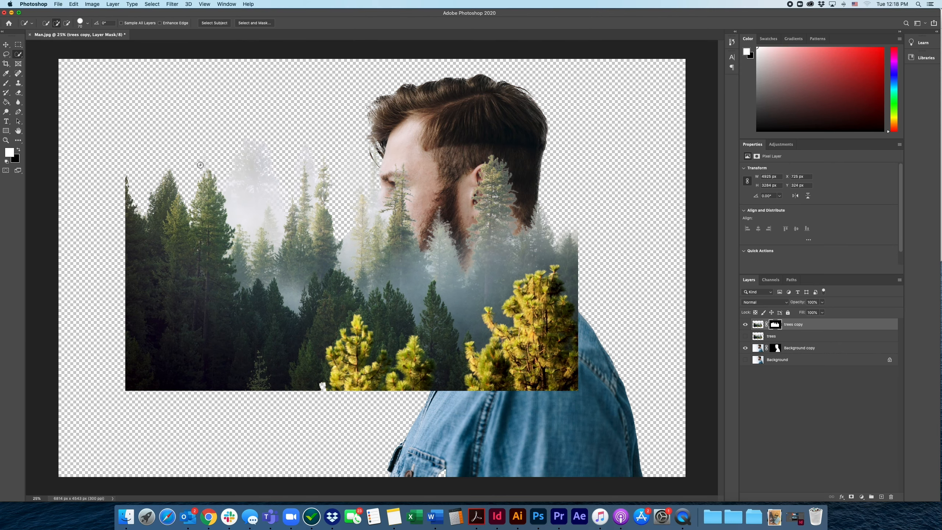
Rotate the masked trees copy layer 90 degrees clockwise with Free Transform.
{"action": "key", "text": "v"}
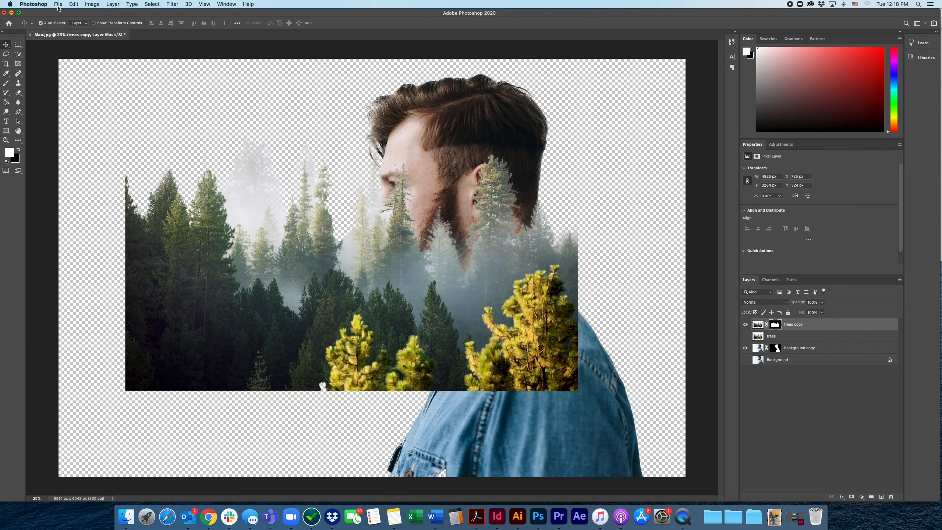
{"action": "left_click", "coordinate": [73, 4]}
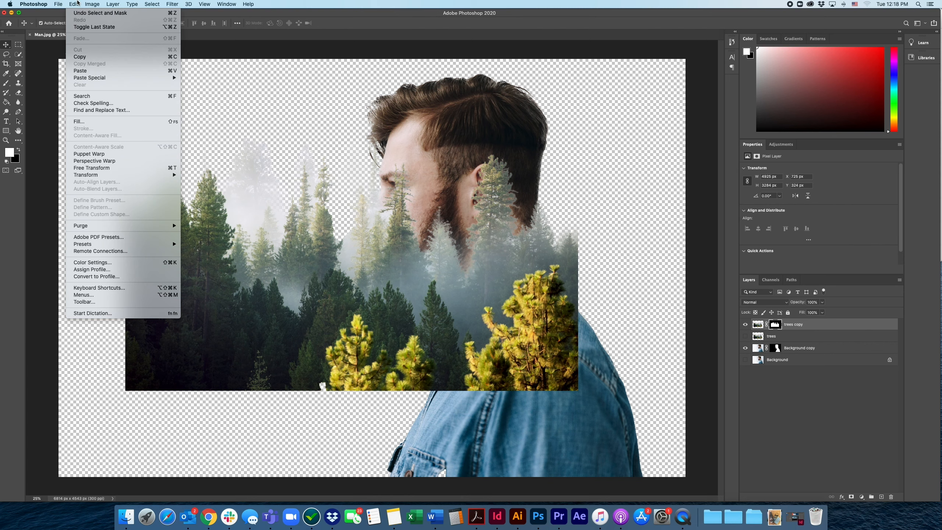
{"action": "left_click", "coordinate": [98, 167]}
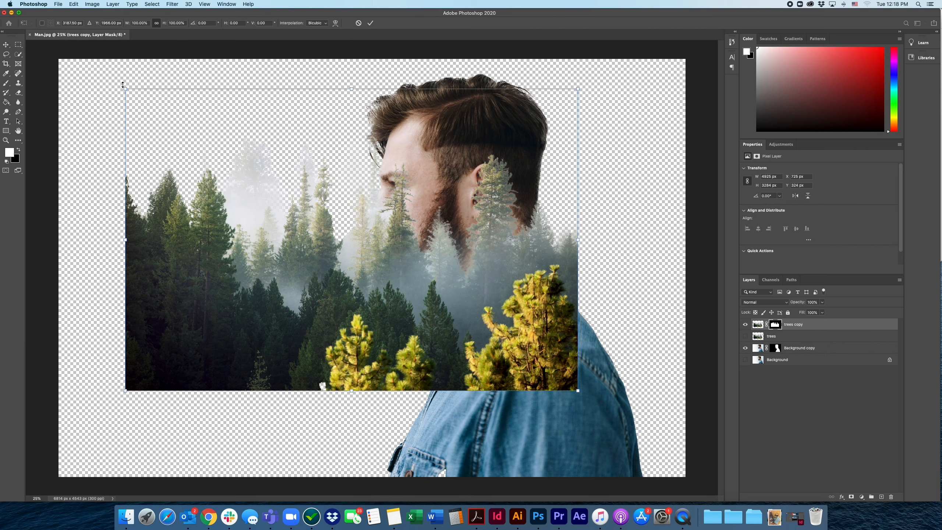
{"action": "left_click_drag", "start_coordinate": [125, 83], "coordinate": [438, 118]}
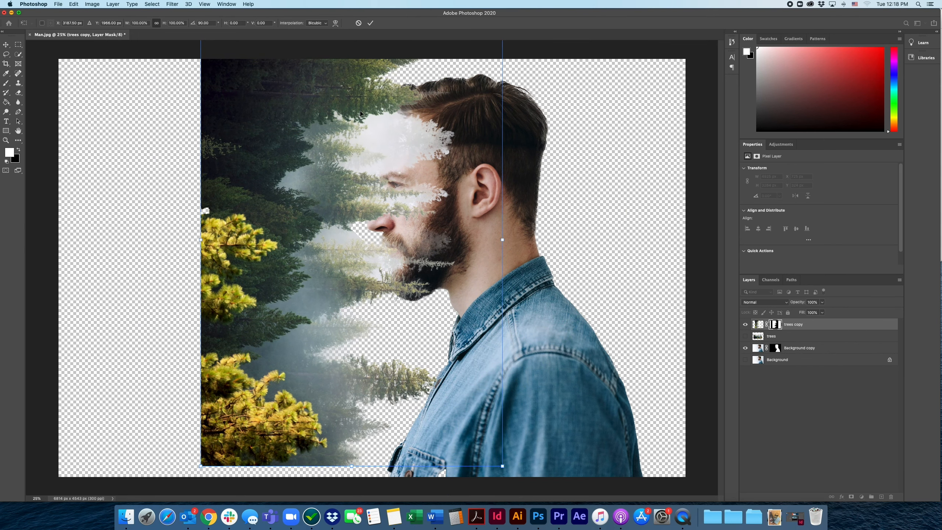
Position the rotated trees over the back of the man's head and body and scale them to about 2815 × 4222 px.
{"action": "left_click_drag", "start_coordinate": [291, 131], "coordinate": [510, 173]}
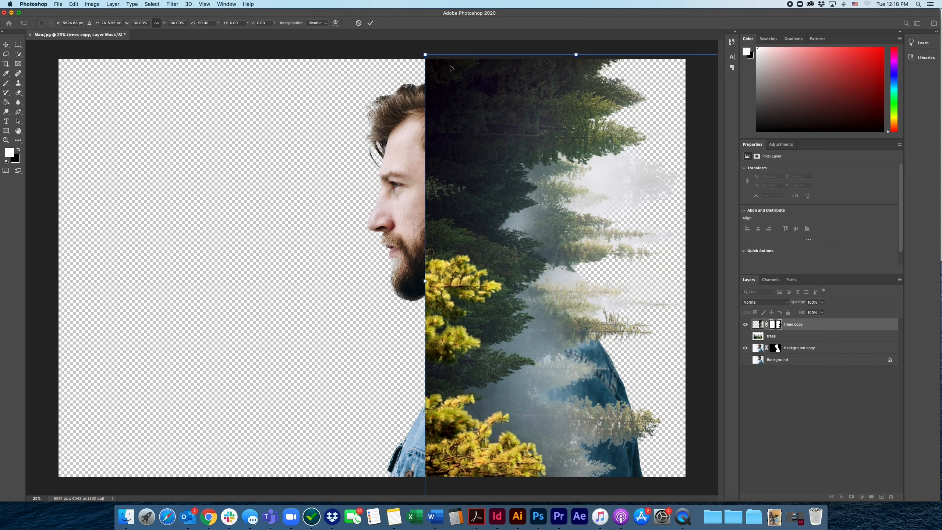
{"action": "left_click_drag", "start_coordinate": [426, 54], "coordinate": [506, 120]}
{"action": "left_click_drag", "start_coordinate": [566, 184], "coordinate": [543, 148]}
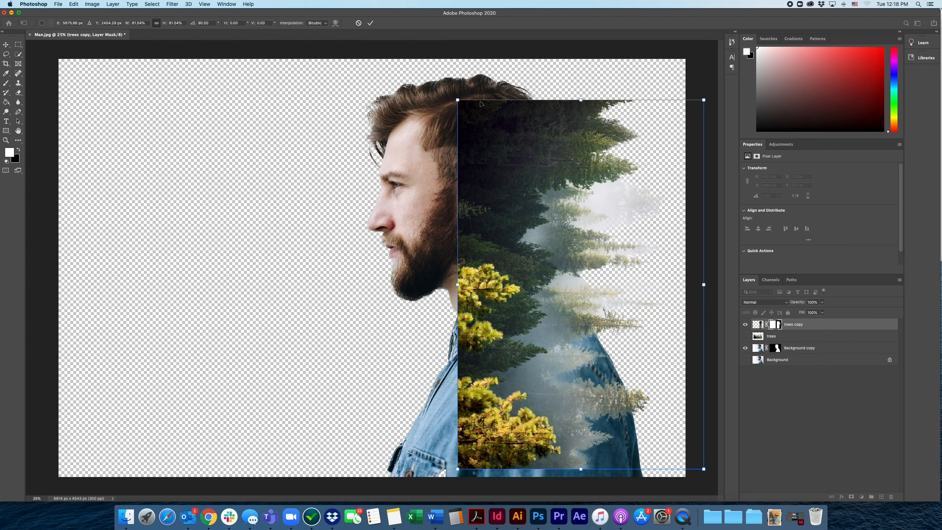
{"action": "left_click_drag", "start_coordinate": [459, 99], "coordinate": [446, 85]}
{"action": "left_click_drag", "start_coordinate": [497, 137], "coordinate": [509, 145]}
{"action": "left_click_drag", "start_coordinate": [459, 91], "coordinate": [456, 87]}
{"action": "left_click_drag", "start_coordinate": [499, 133], "coordinate": [500, 133]}
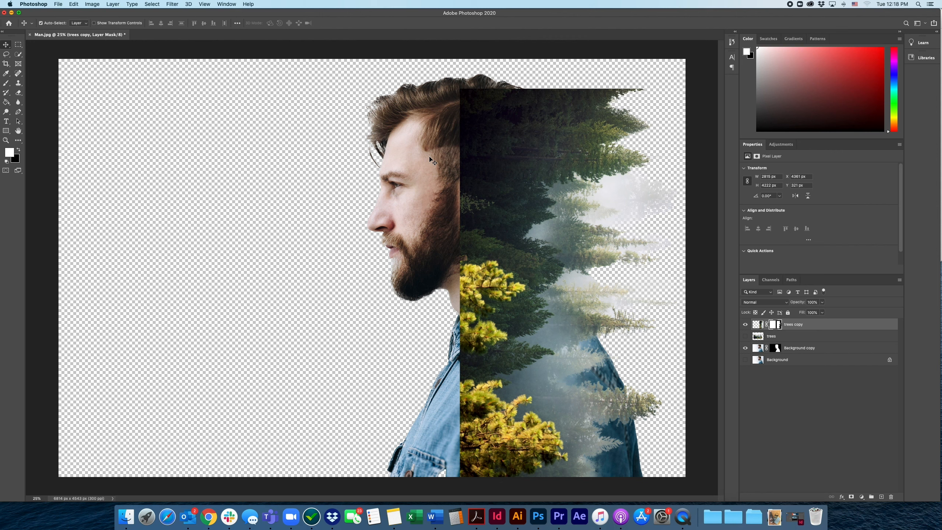
Paint black on the trees copy layer mask with a soft 0% hardness brush to uncover the man's hair and ear.
{"action": "left_click", "coordinate": [778, 326]}
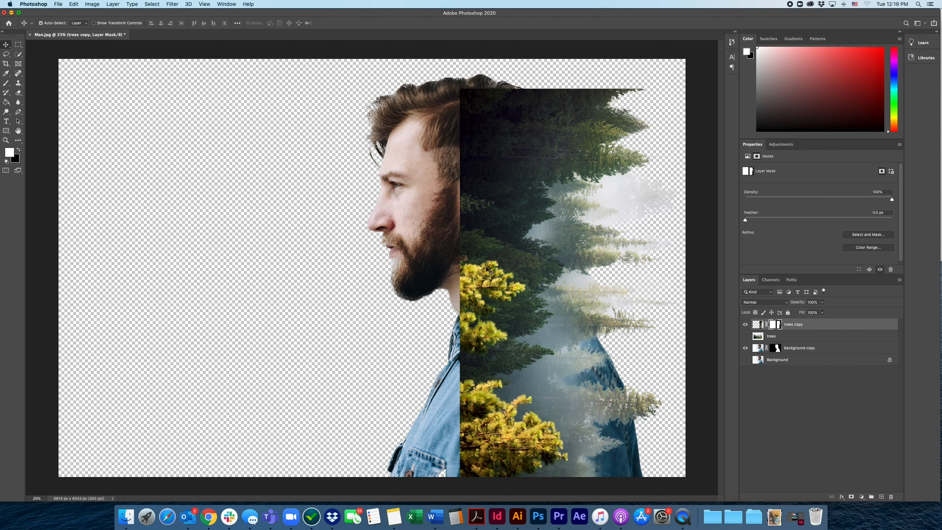
{"action": "left_click", "coordinate": [7, 85]}
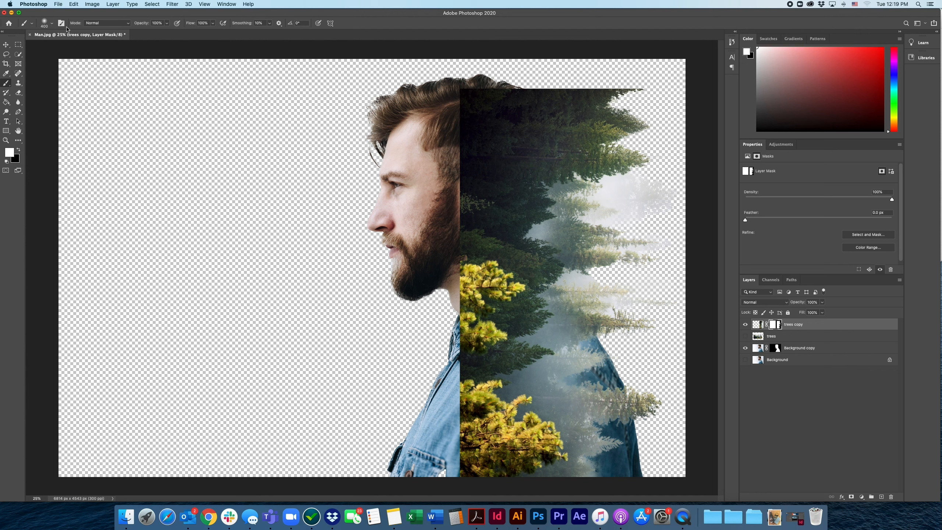
{"action": "left_click", "coordinate": [52, 23]}
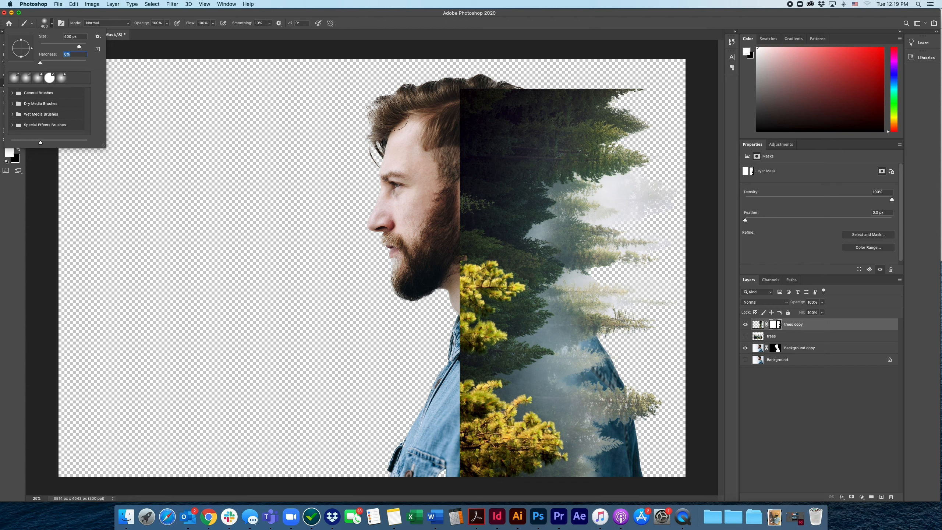
{"action": "left_click", "coordinate": [457, 123]}
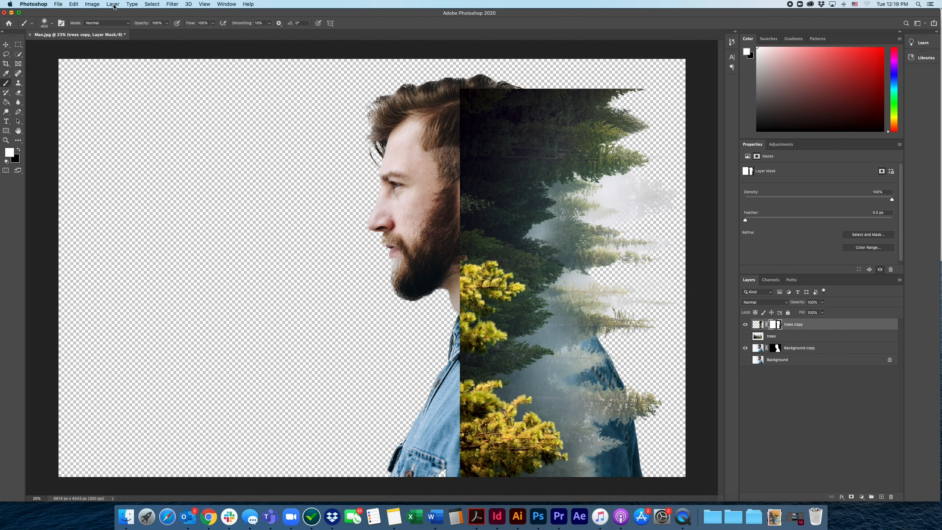
{"action": "left_click", "coordinate": [18, 149]}
{"action": "mouse_move", "coordinate": [459, 138]}
{"action": "left_mouse_down"}
{"action": "mouse_move", "coordinate": [465, 103]}
{"action": "mouse_move", "coordinate": [508, 85]}
{"action": "mouse_move", "coordinate": [475, 111]}
{"action": "mouse_move", "coordinate": [453, 171]}
{"action": "mouse_move", "coordinate": [459, 148]}
{"action": "mouse_move", "coordinate": [454, 188]}
{"action": "mouse_move", "coordinate": [484, 183]}
{"action": "left_mouse_up"}
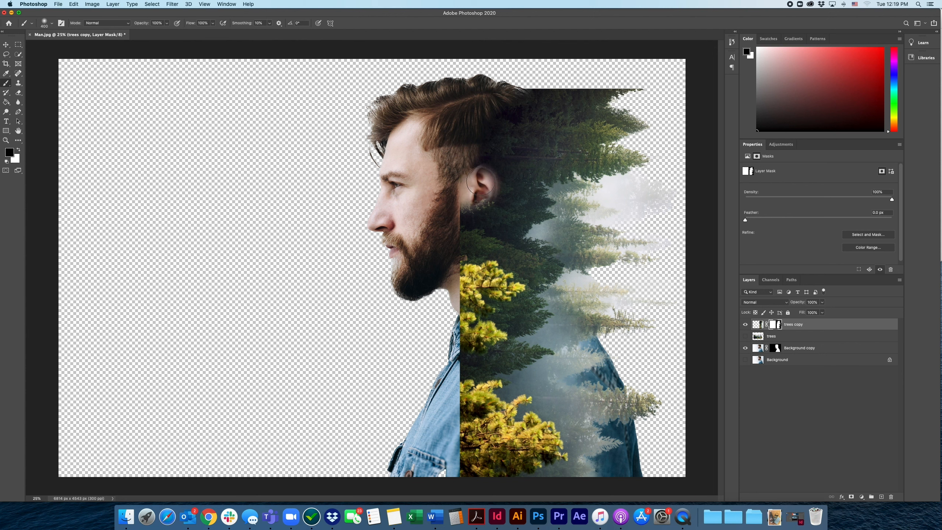
{"action": "mouse_move", "coordinate": [480, 179]}
{"action": "left_mouse_down"}
{"action": "mouse_move", "coordinate": [487, 203]}
{"action": "mouse_move", "coordinate": [459, 209]}
{"action": "mouse_move", "coordinate": [459, 162]}
{"action": "mouse_move", "coordinate": [459, 197]}
{"action": "mouse_move", "coordinate": [476, 206]}
{"action": "mouse_move", "coordinate": [453, 234]}
{"action": "left_mouse_up"}
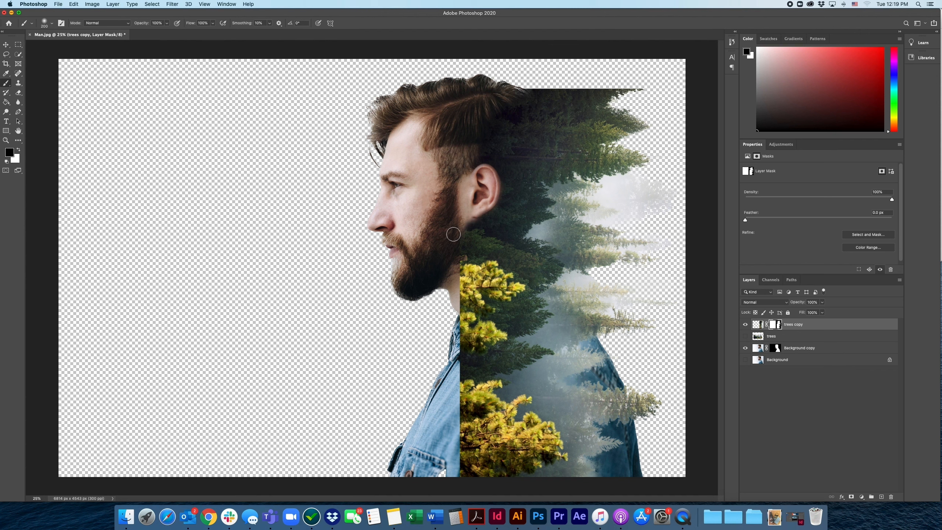
Paint black with a larger soft brush on the trees copy mask along the beard, neck and front of the denim jacket.
{"action": "key", "text": "bracketright"}
{"action": "key", "text": "bracketright"}
{"action": "key", "text": "bracketright"}
{"action": "key", "text": "bracketright"}
{"action": "key", "text": "bracketright"}
{"action": "key", "text": "bracketright"}
{"action": "key", "text": "bracketright"}
{"action": "key", "text": "bracketright"}
{"action": "key", "text": "bracketright"}
{"action": "mouse_move", "coordinate": [443, 248]}
{"action": "left_mouse_down"}
{"action": "mouse_move", "coordinate": [448, 218]}
{"action": "mouse_move", "coordinate": [444, 292]}
{"action": "mouse_move", "coordinate": [460, 301]}
{"action": "mouse_move", "coordinate": [459, 319]}
{"action": "mouse_move", "coordinate": [451, 288]}
{"action": "mouse_move", "coordinate": [478, 334]}
{"action": "mouse_move", "coordinate": [454, 360]}
{"action": "mouse_move", "coordinate": [482, 406]}
{"action": "mouse_move", "coordinate": [476, 441]}
{"action": "mouse_move", "coordinate": [466, 405]}
{"action": "mouse_move", "coordinate": [456, 428]}
{"action": "mouse_move", "coordinate": [485, 466]}
{"action": "mouse_move", "coordinate": [460, 477]}
{"action": "left_mouse_up"}
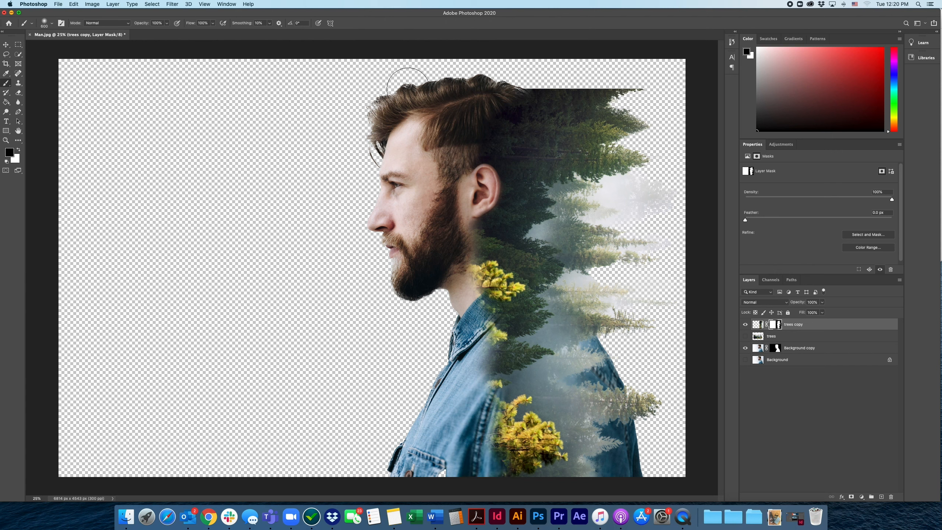
Fade the straight upper edge of the trees by painting black on the trees copy mask with a smaller soft brush.
{"action": "mouse_move", "coordinate": [644, 78]}
{"action": "left_mouse_down"}
{"action": "mouse_move", "coordinate": [575, 70]}
{"action": "mouse_move", "coordinate": [628, 75]}
{"action": "left_mouse_up"}
{"action": "key", "text": "bracketleft"}
{"action": "key", "text": "bracketleft"}
{"action": "key", "text": "bracketleft"}
{"action": "key", "text": "bracketleft"}
{"action": "key", "text": "bracketleft"}
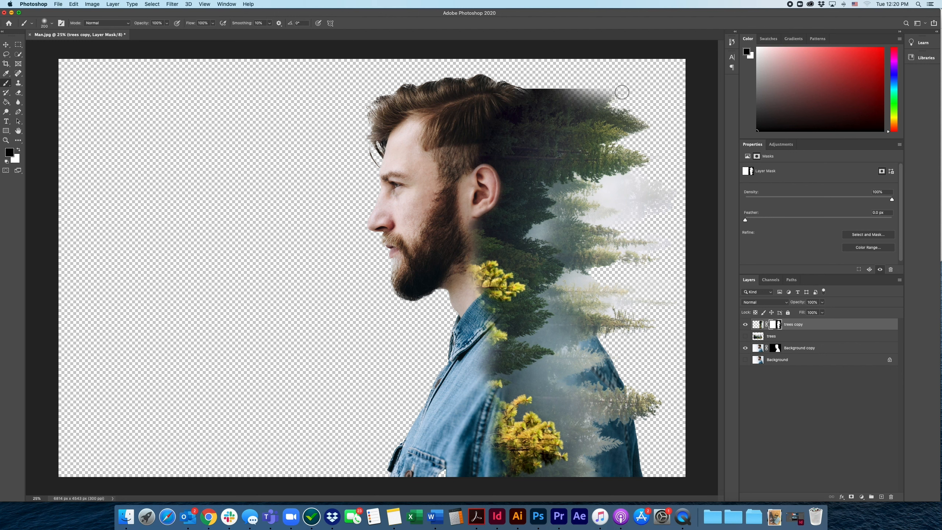
{"action": "left_click_drag", "start_coordinate": [598, 93], "coordinate": [524, 83]}
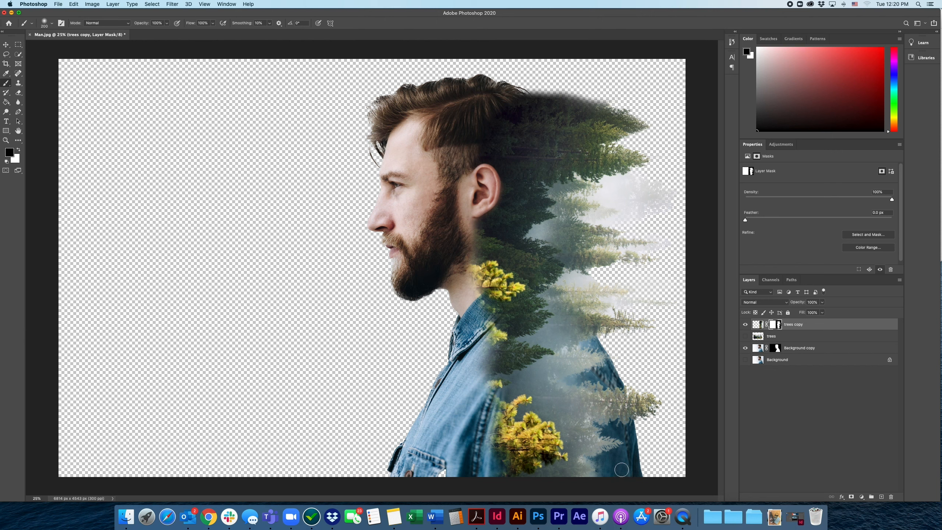
Paint a red stroke over the face on the Background copy layer's image instead of its mask, and undo it.
{"action": "left_click", "coordinate": [776, 348]}
{"action": "left_click", "coordinate": [774, 326]}
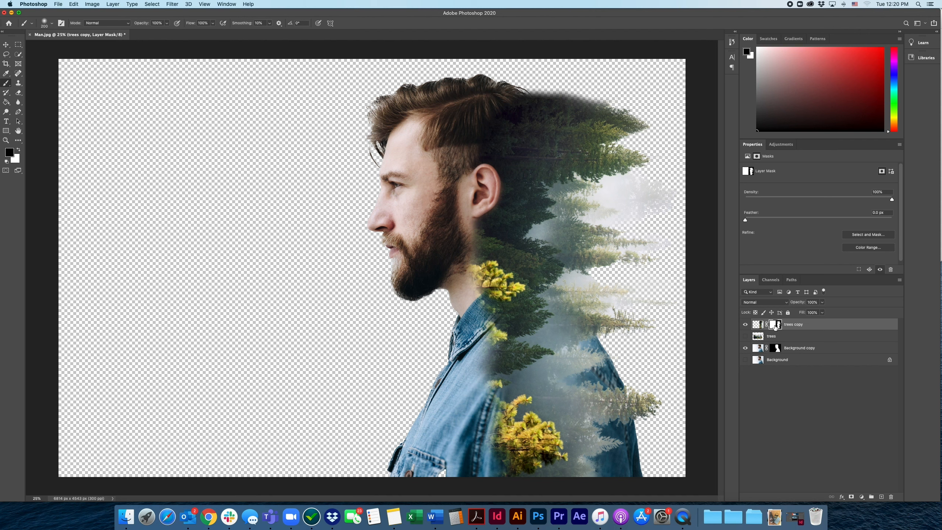
{"action": "left_click", "coordinate": [774, 351]}
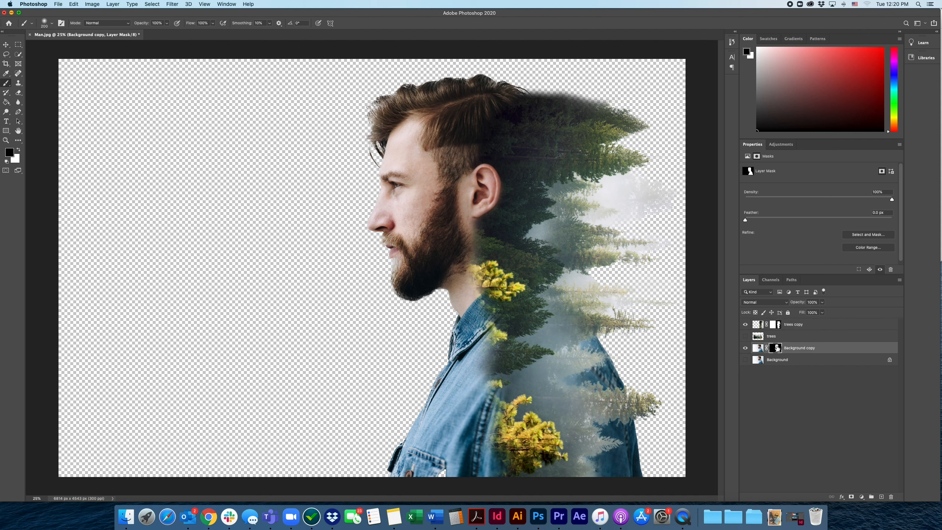
{"action": "left_click", "coordinate": [757, 348]}
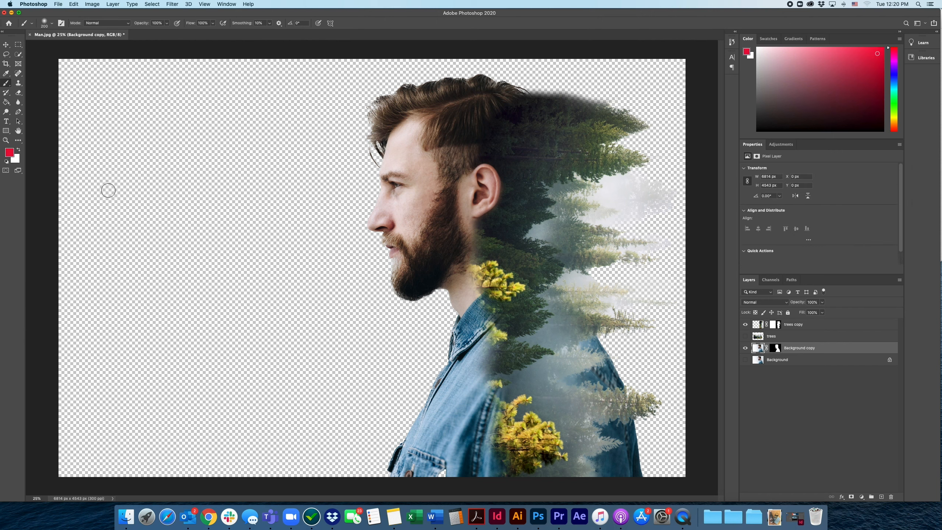
{"action": "mouse_move", "coordinate": [385, 240]}
{"action": "left_mouse_down"}
{"action": "mouse_move", "coordinate": [395, 275]}
{"action": "mouse_move", "coordinate": [434, 228]}
{"action": "mouse_move", "coordinate": [419, 163]}
{"action": "left_mouse_up"}
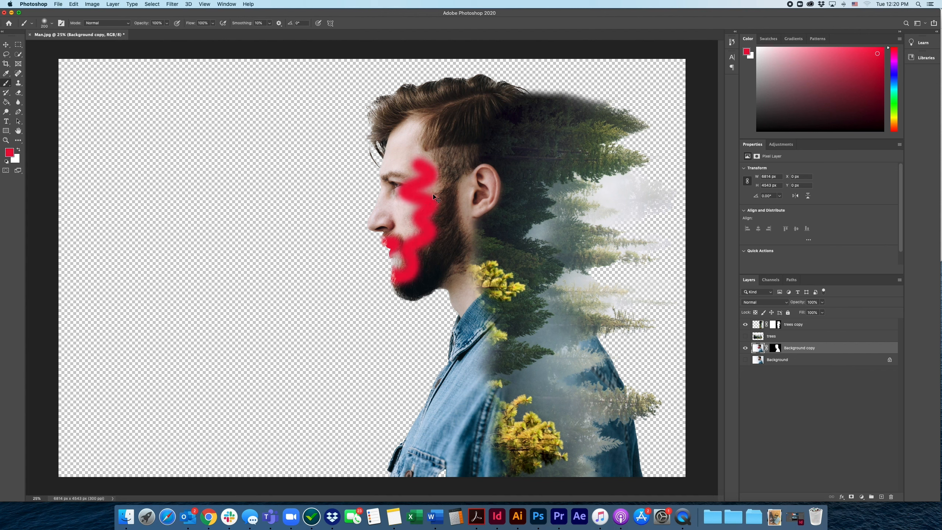
{"action": "key", "text": "super+z"}
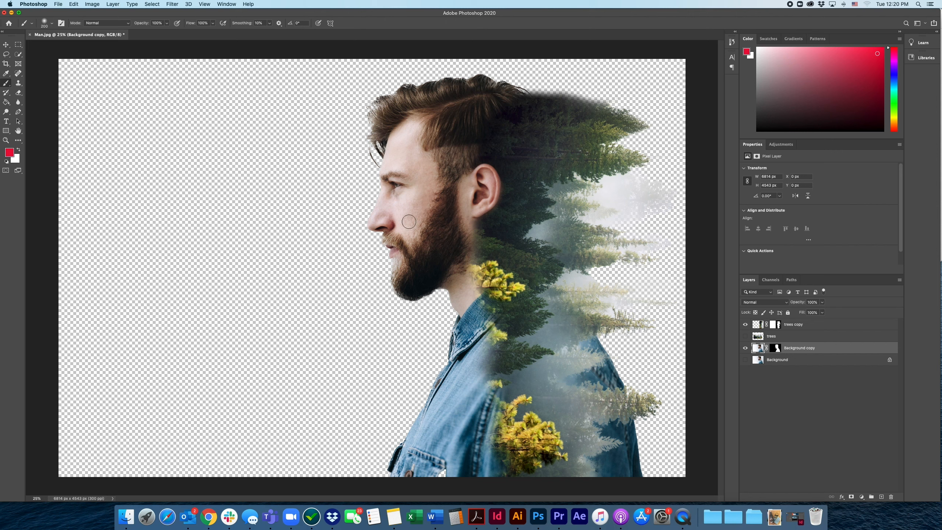
Hide the back of the man's jacket behind the trees with a large black brush on the Background copy mask, undoing the stroke on the head.
{"action": "left_click", "coordinate": [775, 350]}
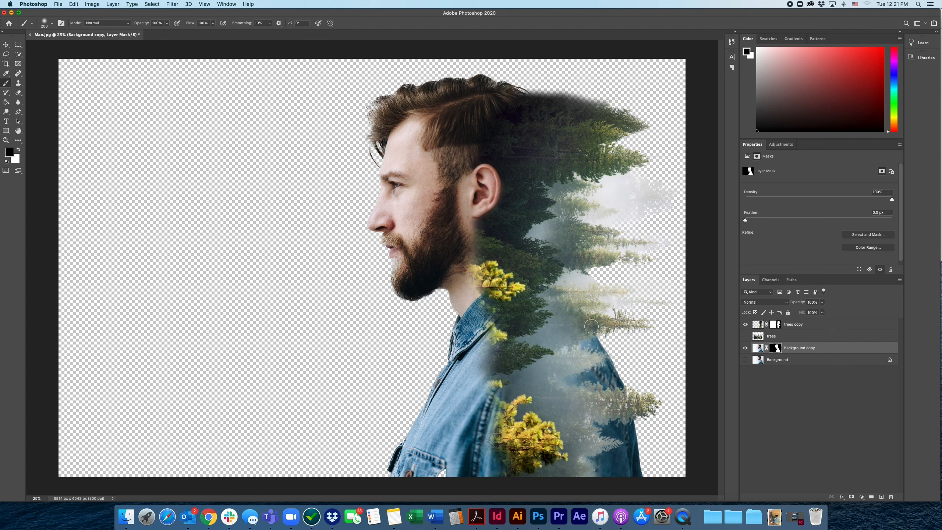
{"action": "key", "text": "bracketright"}
{"action": "key", "text": "bracketright"}
{"action": "key", "text": "bracketright"}
{"action": "key", "text": "bracketright"}
{"action": "key", "text": "bracketright"}
{"action": "key", "text": "bracketright"}
{"action": "key", "text": "bracketright"}
{"action": "key", "text": "bracketright"}
{"action": "key", "text": "bracketright"}
{"action": "key", "text": "bracketright"}
{"action": "key", "text": "bracketright"}
{"action": "mouse_move", "coordinate": [593, 307]}
{"action": "left_mouse_down"}
{"action": "mouse_move", "coordinate": [619, 444]}
{"action": "mouse_move", "coordinate": [592, 324]}
{"action": "mouse_move", "coordinate": [626, 410]}
{"action": "mouse_move", "coordinate": [633, 464]}
{"action": "mouse_move", "coordinate": [585, 316]}
{"action": "left_mouse_up"}
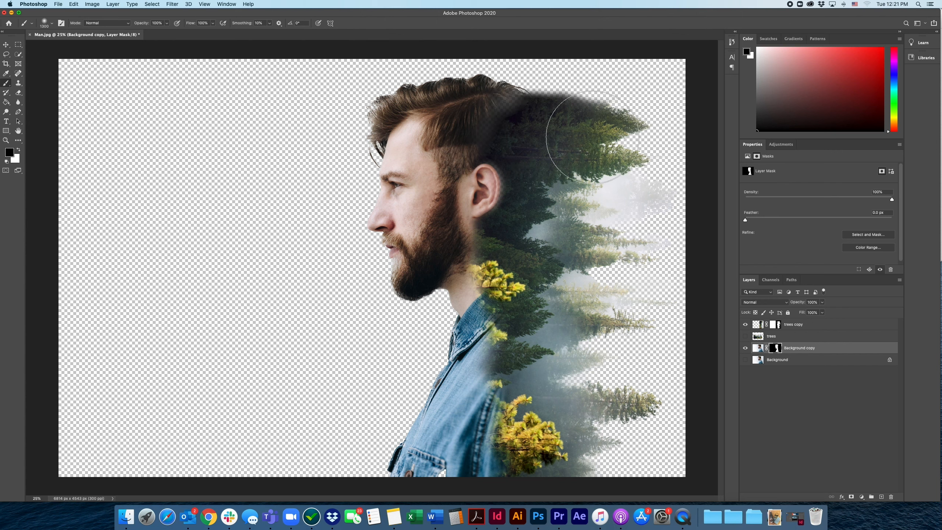
{"action": "key", "text": "super+z"}
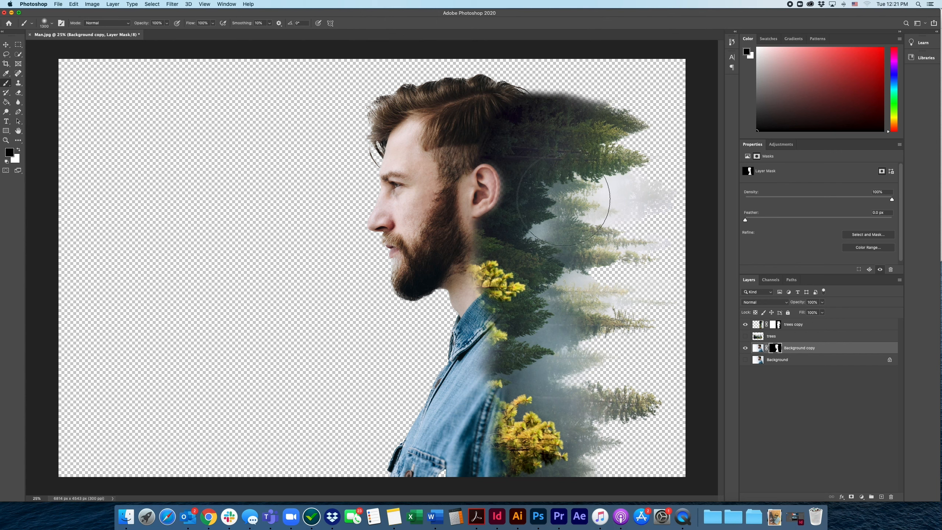
Add a new empty layer and move it beneath the Background copy layer.
{"action": "left_click", "coordinate": [6, 45]}
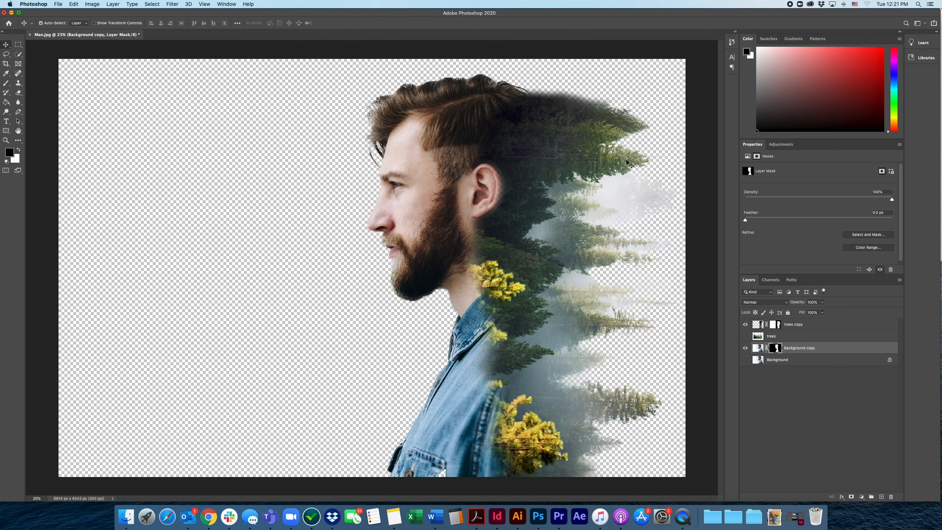
{"action": "left_click", "coordinate": [756, 349]}
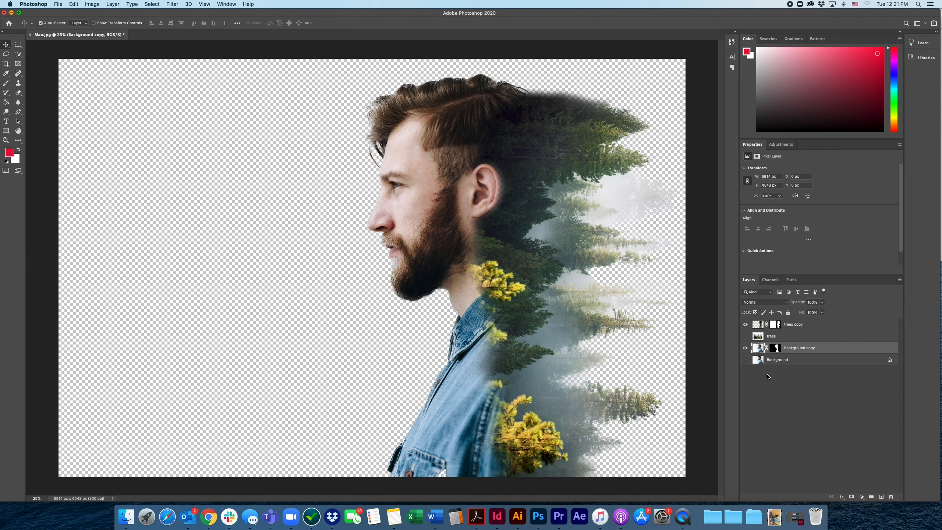
{"action": "left_click", "coordinate": [882, 496]}
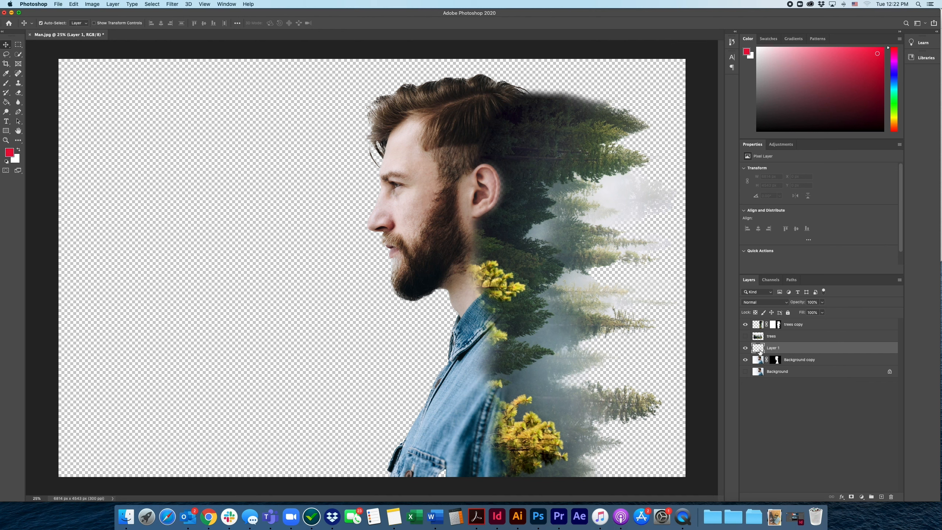
{"action": "left_click_drag", "start_coordinate": [759, 351], "coordinate": [755, 367]}
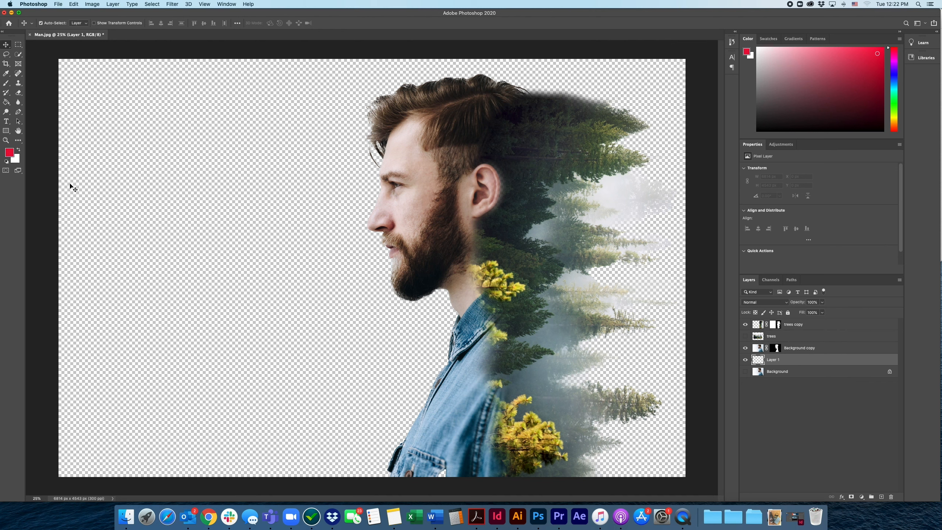
Set the foreground color to white (RGB 255, 255, 255).
{"action": "left_click", "coordinate": [18, 150]}
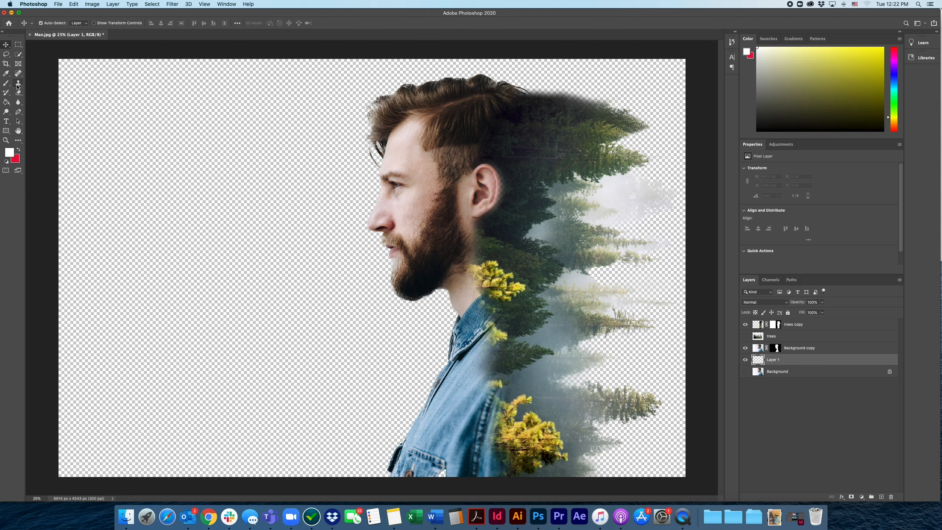
{"action": "left_click", "coordinate": [12, 152]}
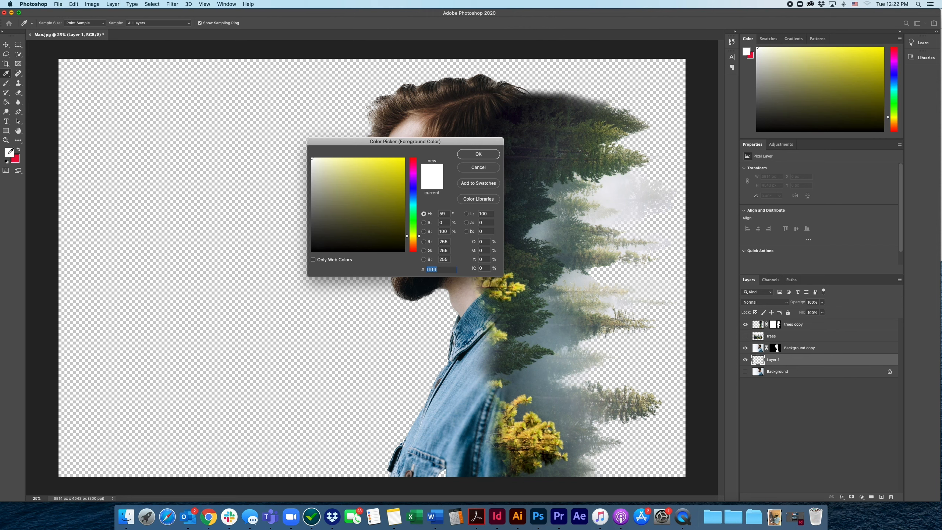
{"action": "left_click", "coordinate": [478, 154]}
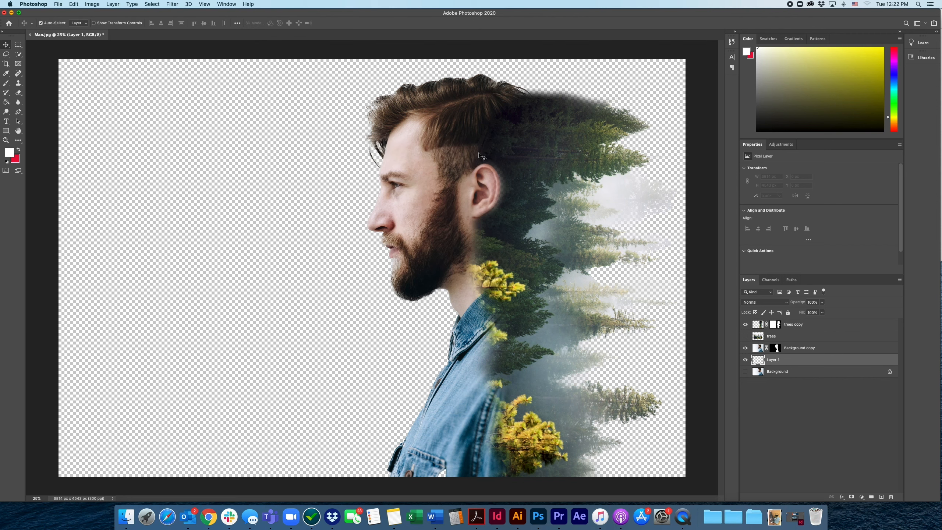
{"action": "left_click", "coordinate": [9, 153]}
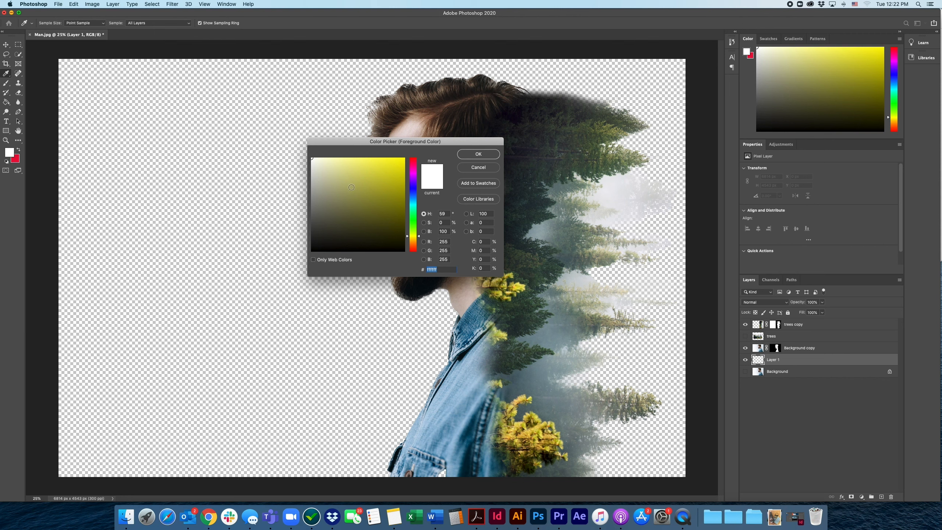
{"action": "left_click_drag", "start_coordinate": [363, 146], "coordinate": [355, 139]}
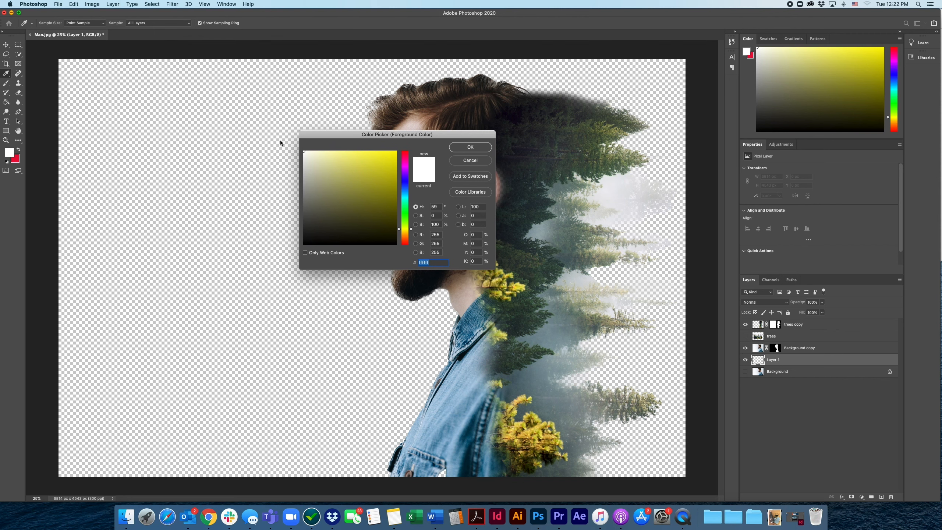
{"action": "left_click", "coordinate": [469, 147]}
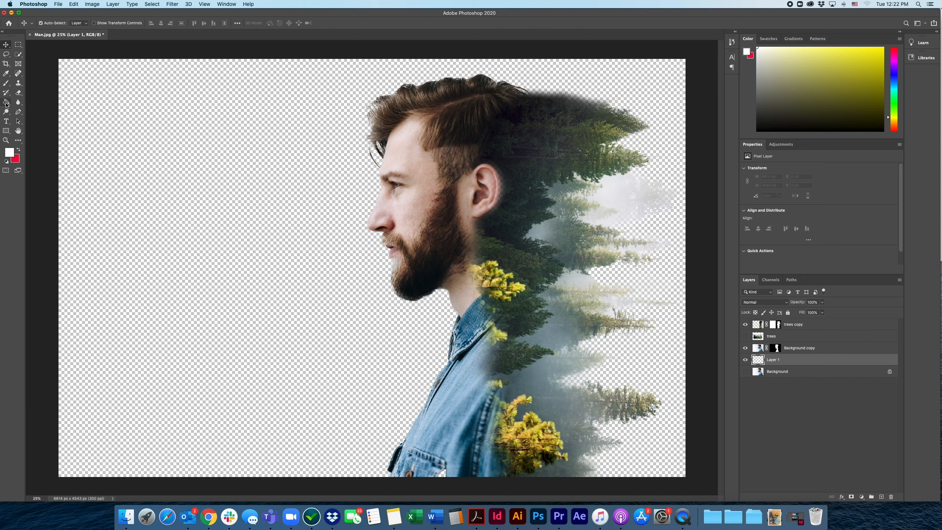
Fill the empty Layer 1 with the white foreground color using the Paint Bucket tool.
{"action": "left_click", "coordinate": [6, 103]}
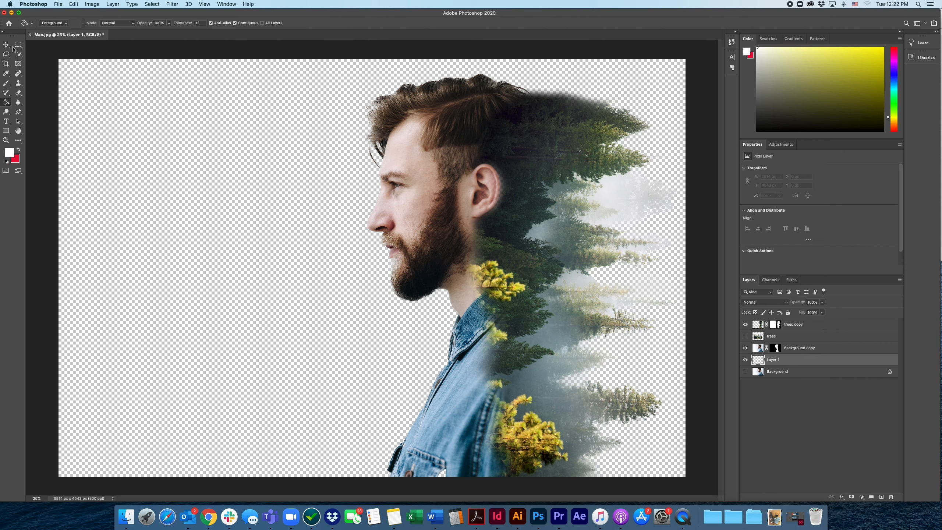
{"action": "left_click_drag", "start_coordinate": [61, 14], "coordinate": [63, 14]}
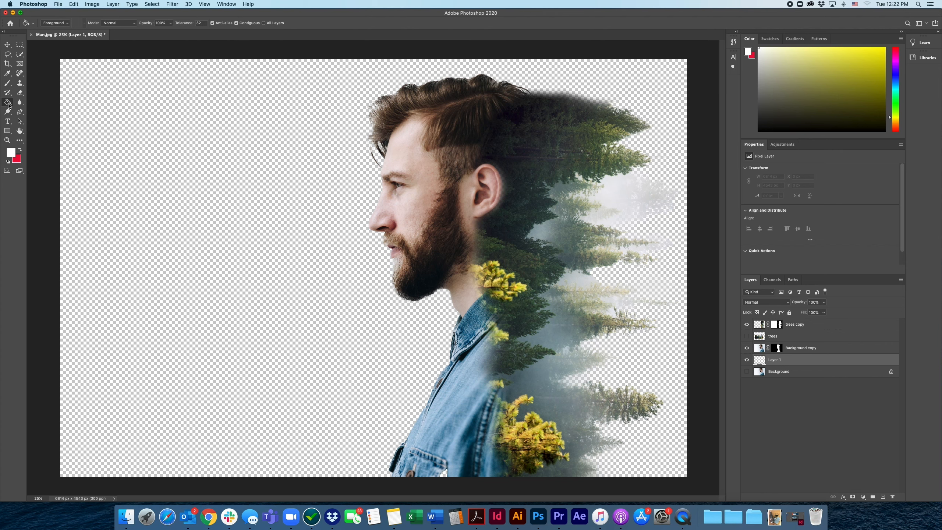
{"action": "left_click", "coordinate": [8, 104]}
{"action": "left_click", "coordinate": [6, 108]}
{"action": "left_click", "coordinate": [7, 105]}
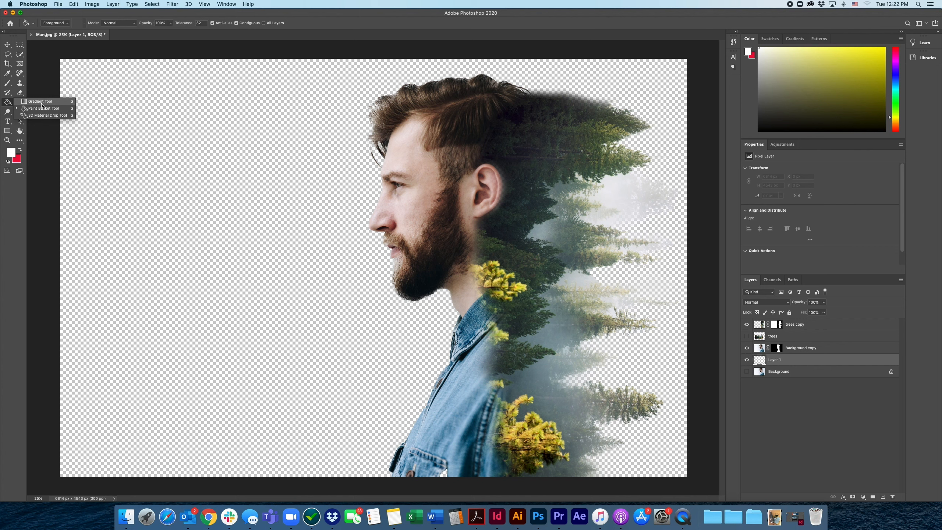
{"action": "left_click", "coordinate": [7, 104]}
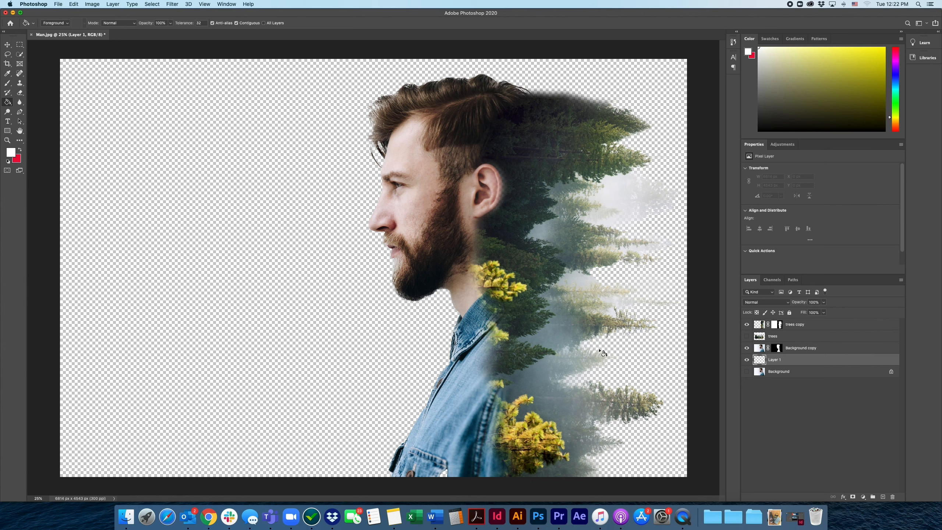
{"action": "left_click", "coordinate": [310, 253]}
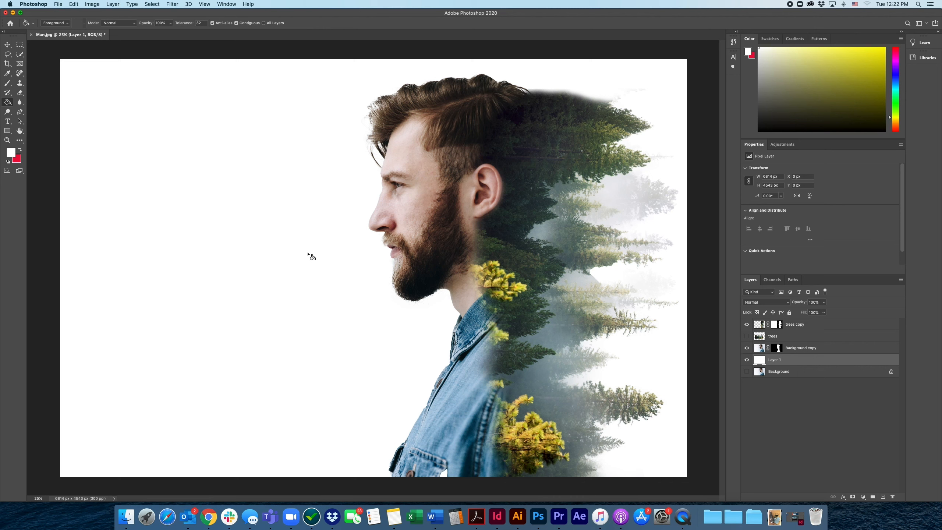
Select the Background copy layer and make its layer mask active.
{"action": "left_click", "coordinate": [7, 45]}
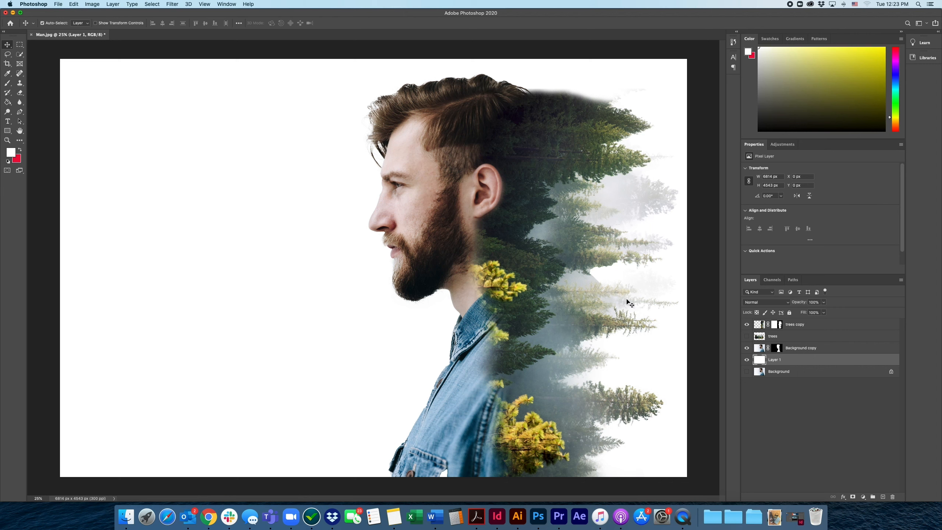
{"action": "left_click", "coordinate": [757, 349]}
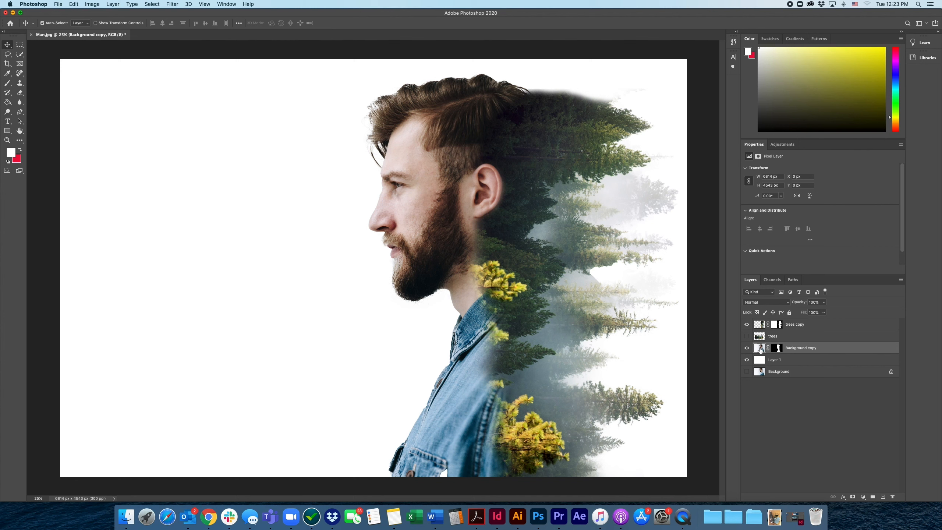
{"action": "left_click", "coordinate": [777, 349]}
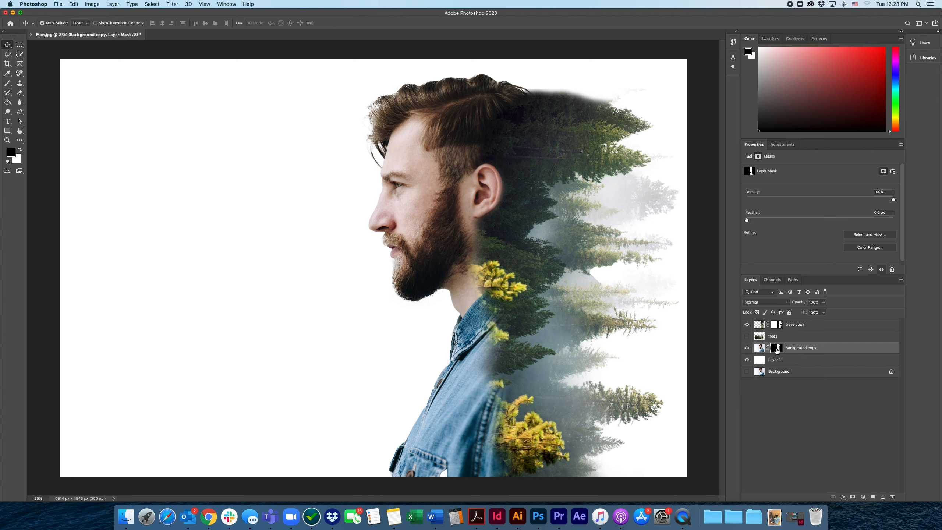
Adjust the Hue/Saturation of the Background copy layer's image, setting hue to +38 and saturation to -43.
{"action": "left_click", "coordinate": [758, 349]}
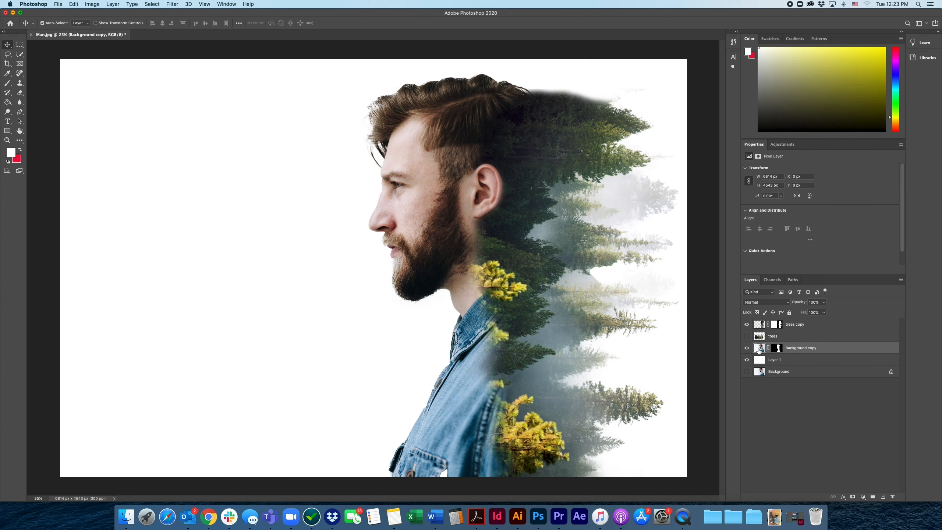
{"action": "left_click", "coordinate": [94, 4]}
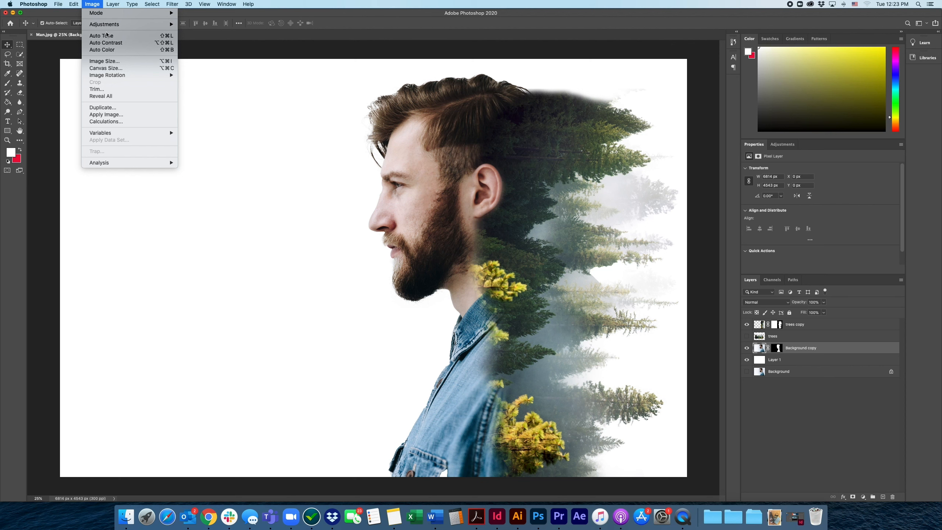
{"action": "mouse_move", "coordinate": [136, 28]}
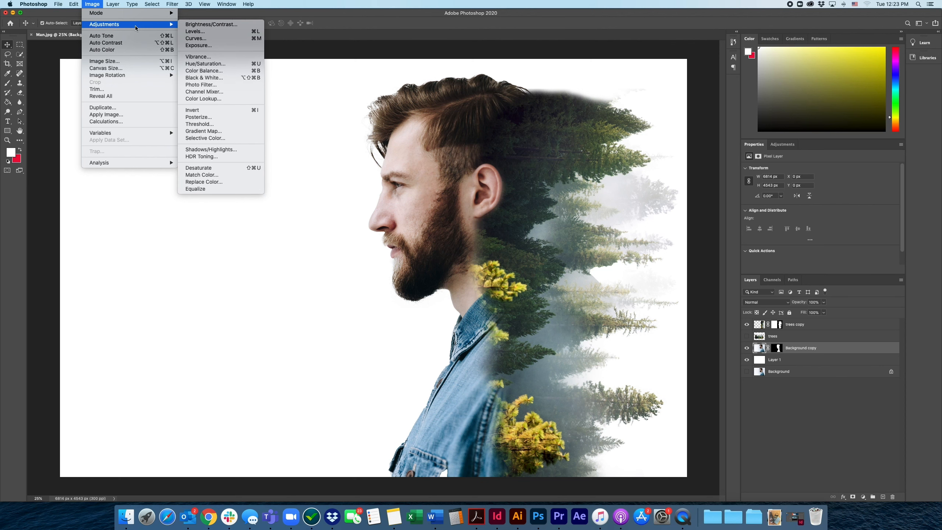
{"action": "left_click", "coordinate": [225, 66]}
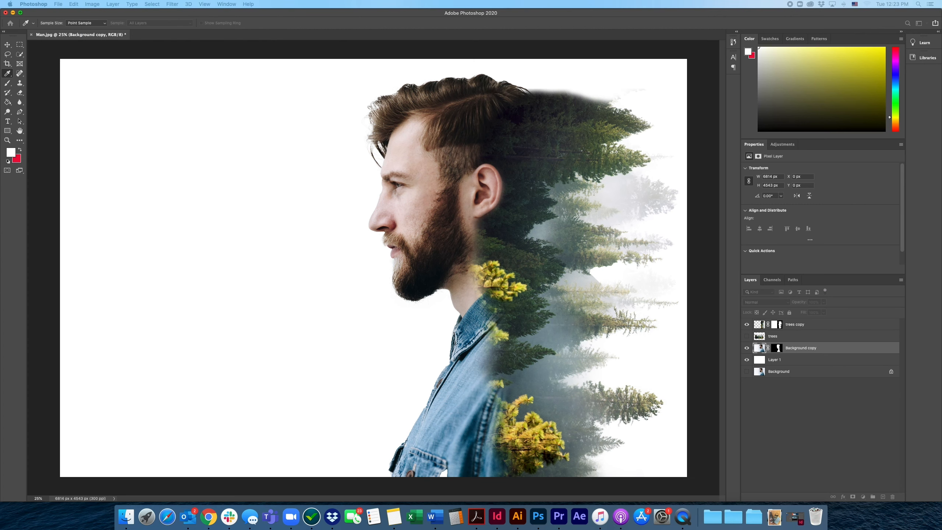
{"action": "left_click_drag", "start_coordinate": [363, 228], "coordinate": [123, 84]}
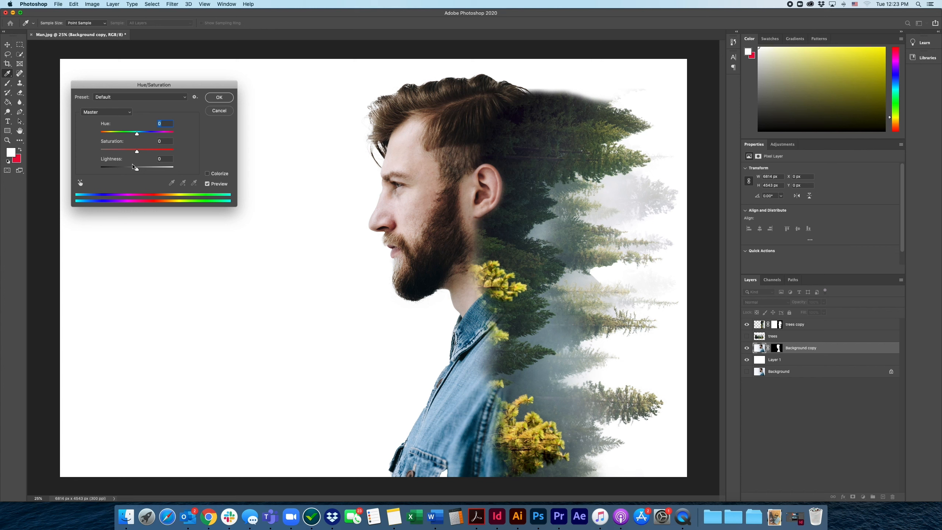
{"action": "mouse_move", "coordinate": [137, 133]}
{"action": "left_mouse_down"}
{"action": "mouse_move", "coordinate": [123, 137]}
{"action": "mouse_move", "coordinate": [171, 137]}
{"action": "mouse_move", "coordinate": [121, 141]}
{"action": "mouse_move", "coordinate": [151, 139]}
{"action": "left_mouse_up"}
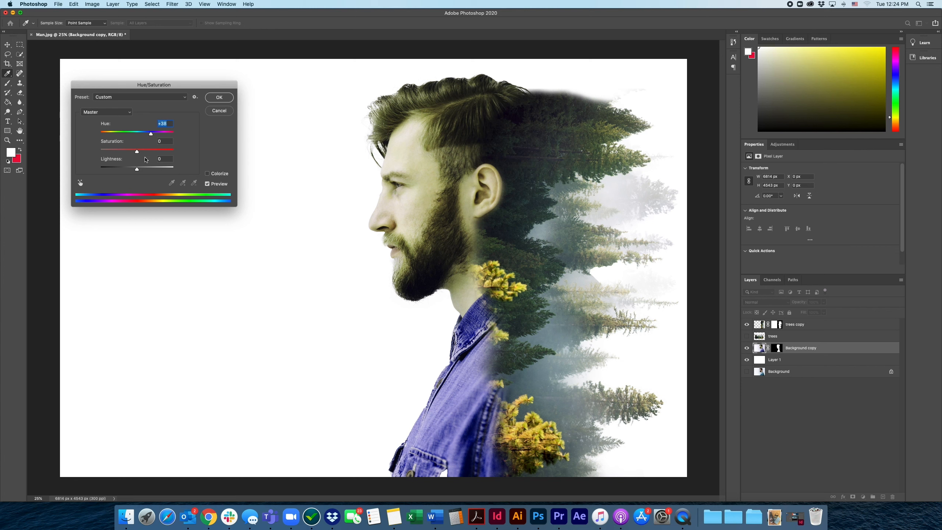
{"action": "left_click_drag", "start_coordinate": [136, 152], "coordinate": [121, 158]}
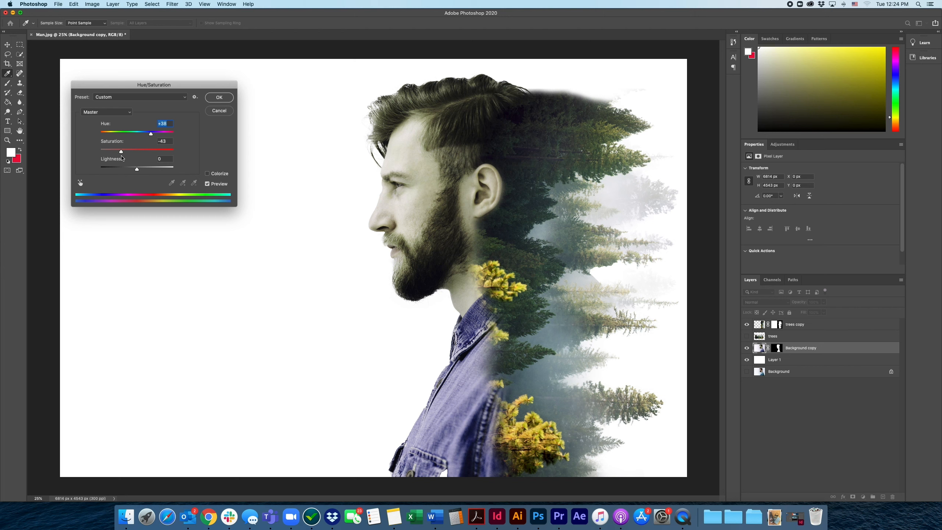
{"action": "key", "text": "Tab"}
{"action": "left_click_drag", "start_coordinate": [150, 88], "coordinate": [160, 94]}
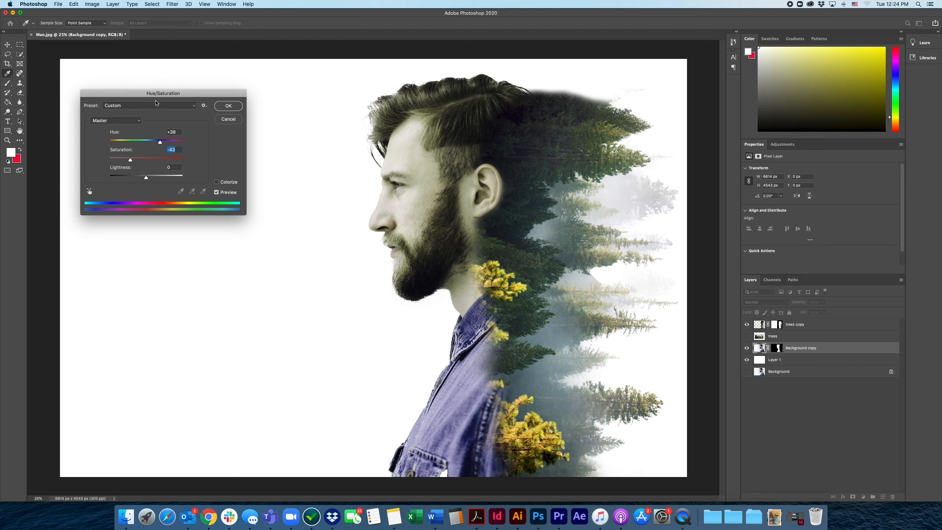
{"action": "left_click_drag", "start_coordinate": [156, 103], "coordinate": [191, 117]}
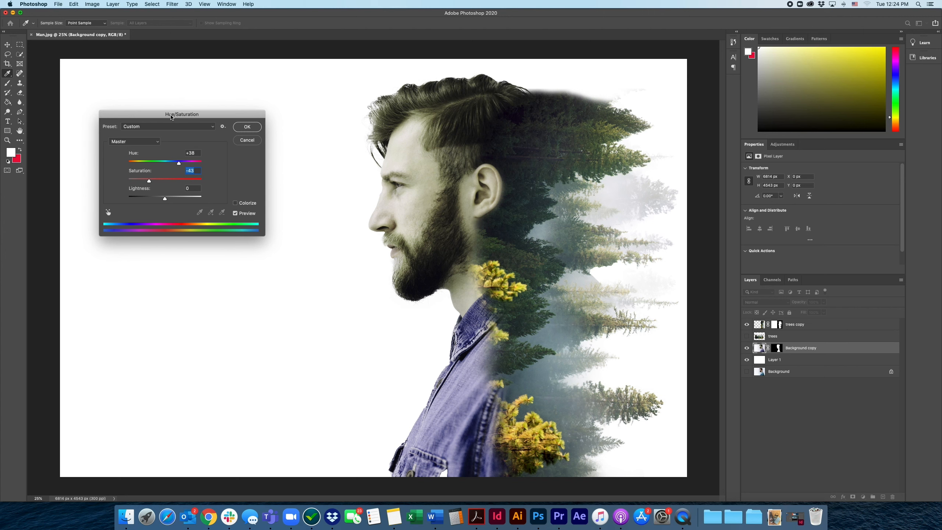
{"action": "left_click_drag", "start_coordinate": [172, 118], "coordinate": [183, 127]}
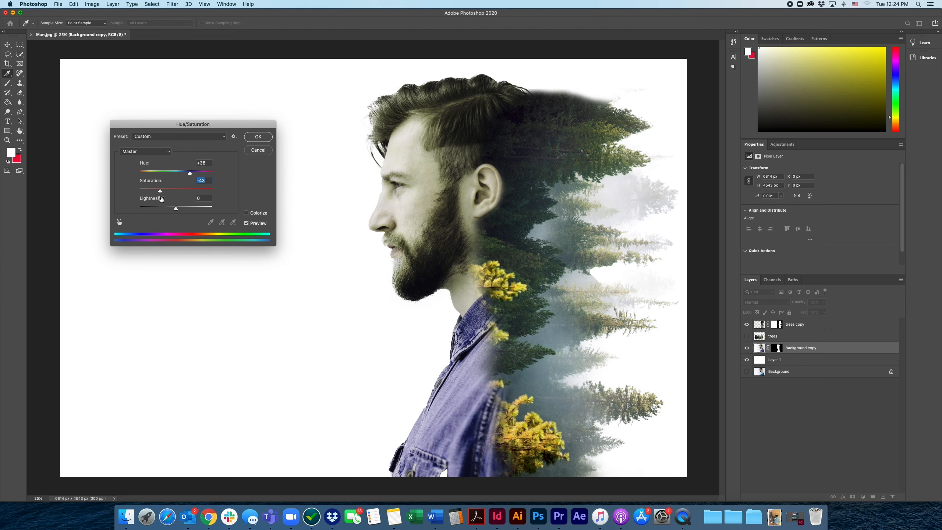
Lower the lightness slightly, try saturation at +100, bring it back to a muted level, and apply the Hue/Saturation adjustment.
{"action": "left_click_drag", "start_coordinate": [177, 209], "coordinate": [226, 195]}
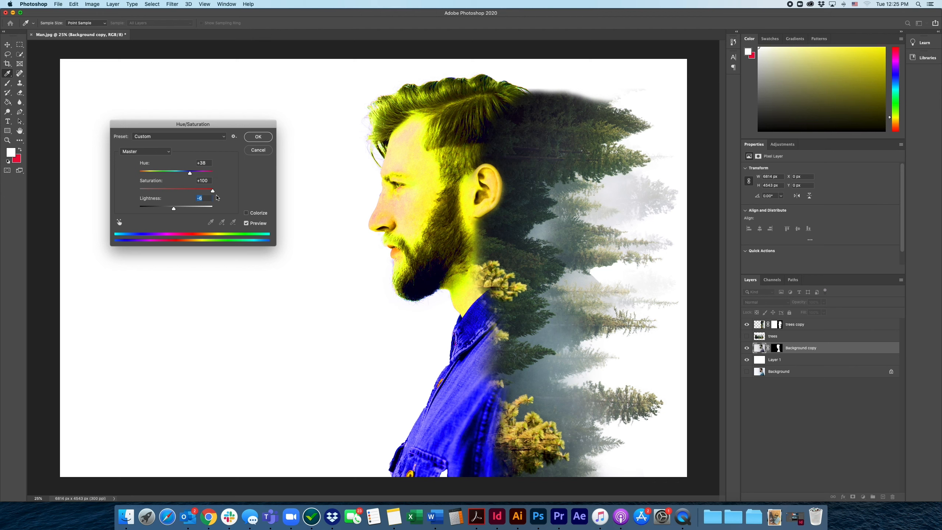
{"action": "left_click_drag", "start_coordinate": [215, 195], "coordinate": [158, 196]}
{"action": "left_click", "coordinate": [247, 136]}
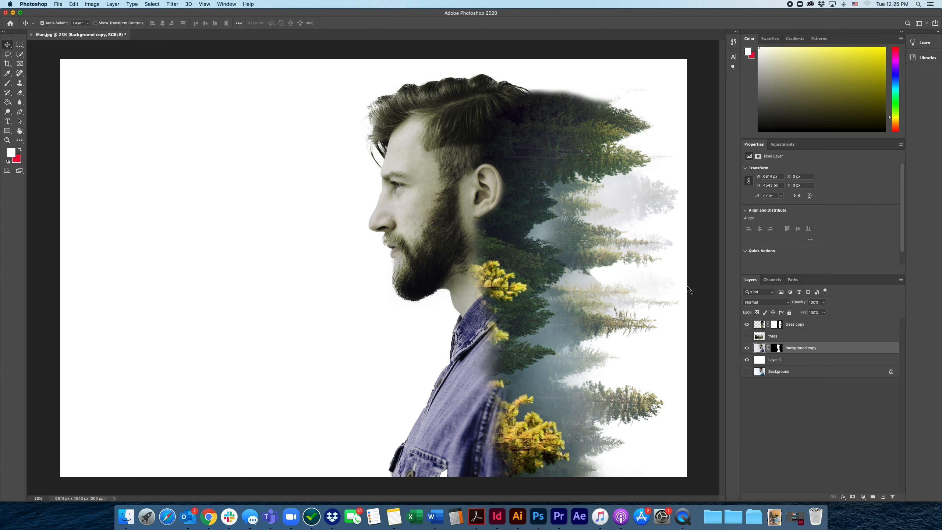
Apply a Hue/Saturation adjustment with saturation -42 to the trees copy layer's image.
{"action": "left_click", "coordinate": [760, 325]}
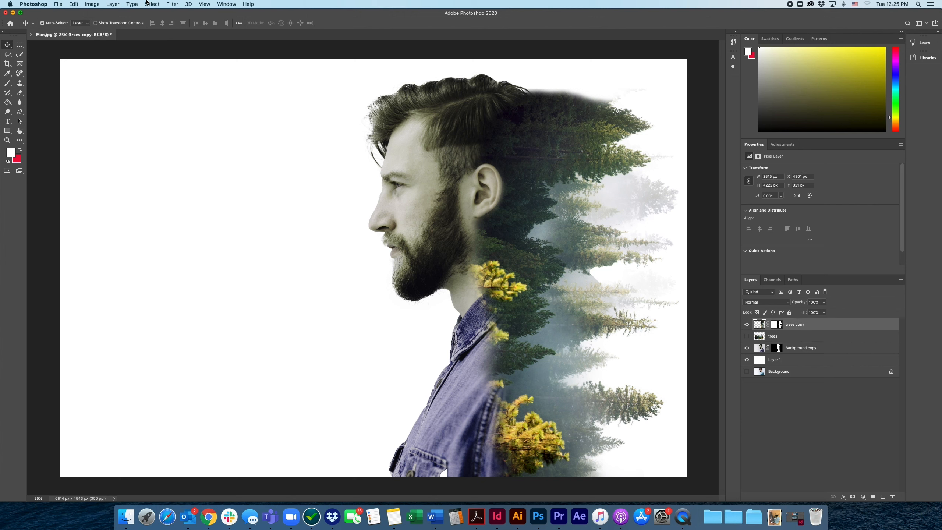
{"action": "left_click", "coordinate": [92, 4]}
{"action": "mouse_move", "coordinate": [98, 29]}
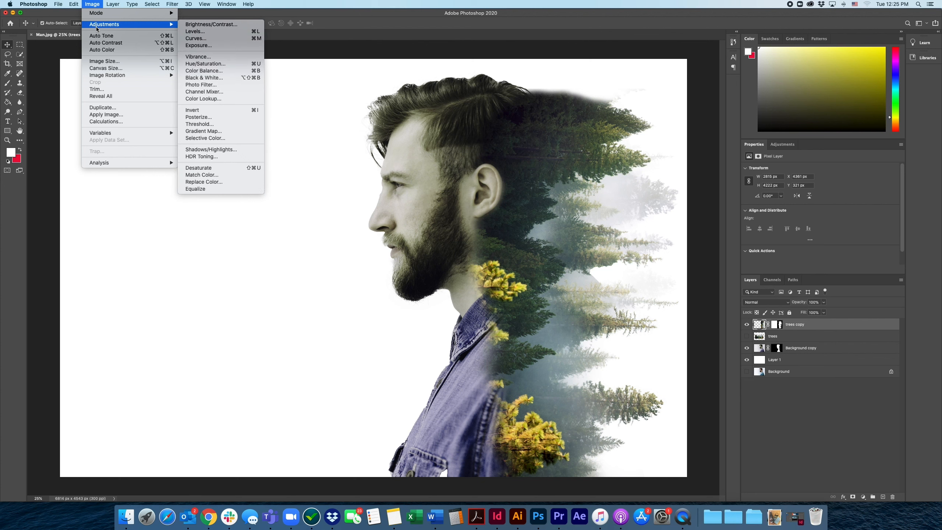
{"action": "left_click", "coordinate": [226, 65]}
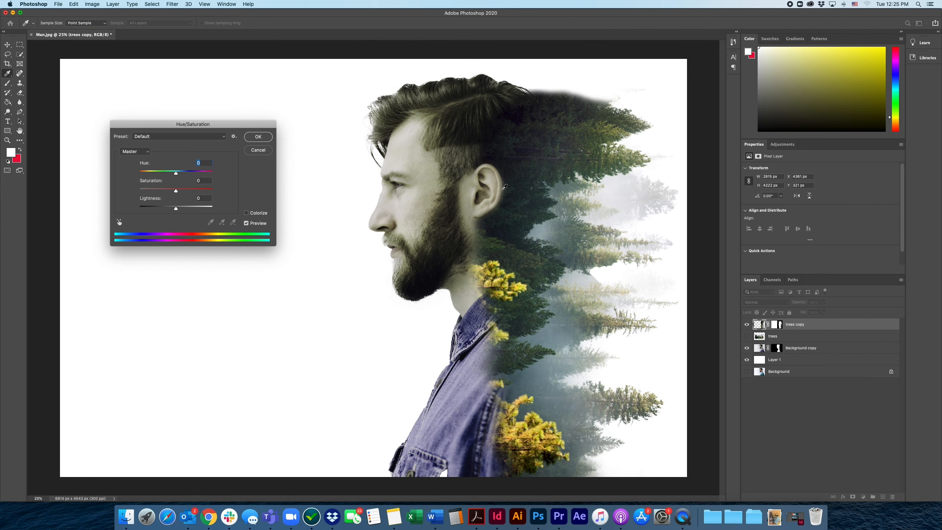
{"action": "left_click_drag", "start_coordinate": [178, 193], "coordinate": [162, 196]}
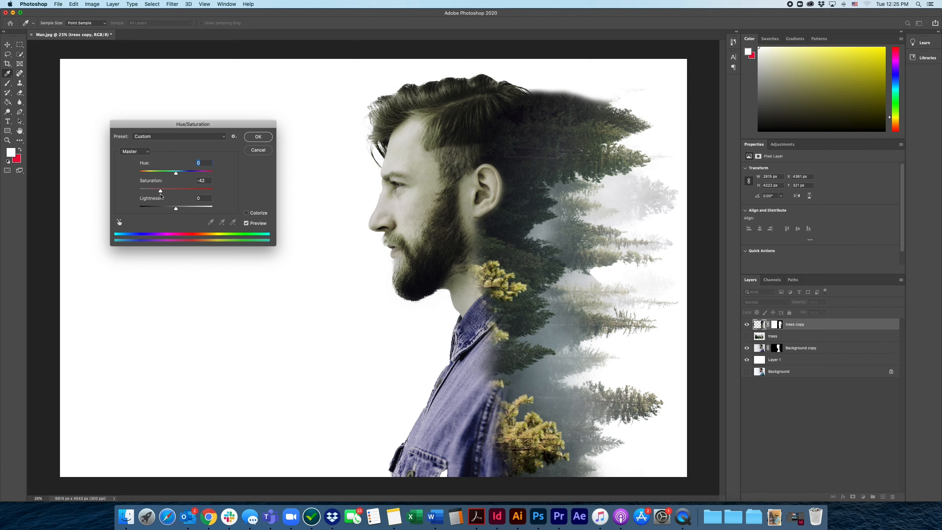
{"action": "left_click", "coordinate": [257, 137]}
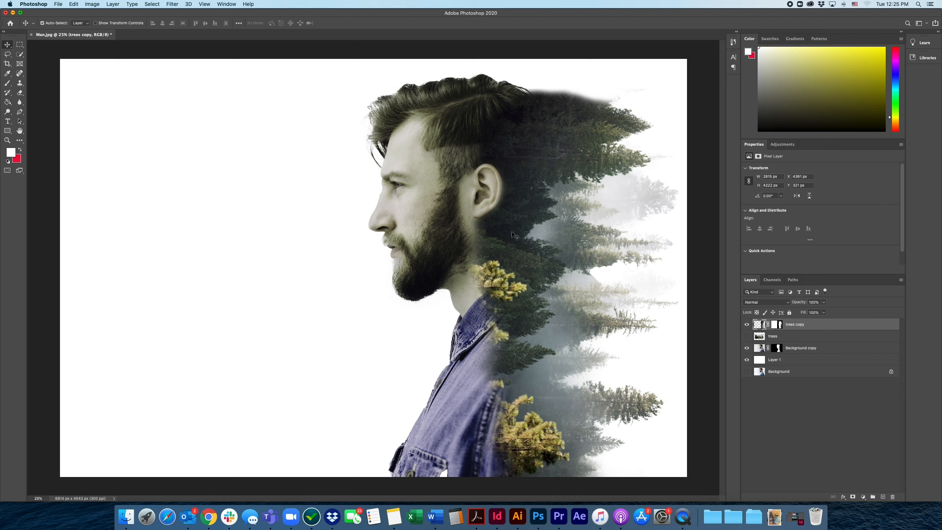
Add a new layer above trees copy and sample a muted olive green from the trees as the foreground color.
{"action": "left_click", "coordinate": [856, 412]}
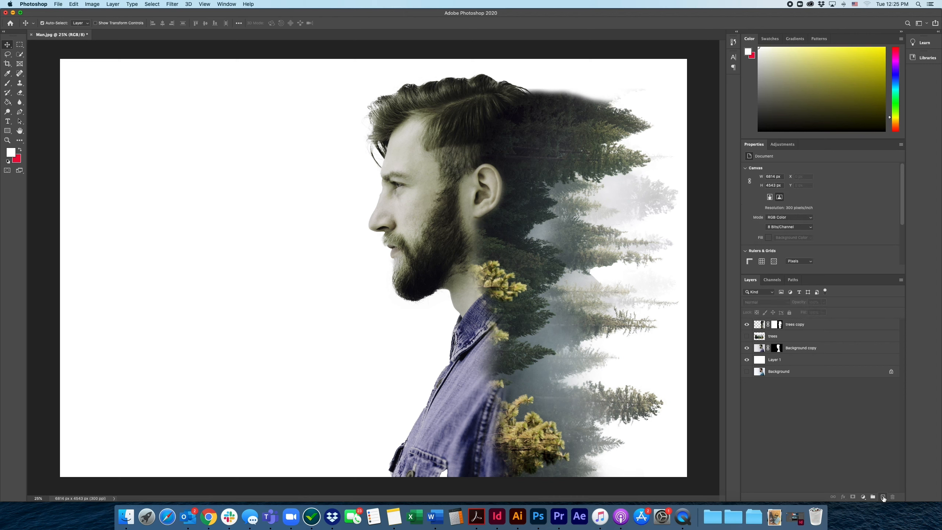
{"action": "left_click", "coordinate": [883, 496]}
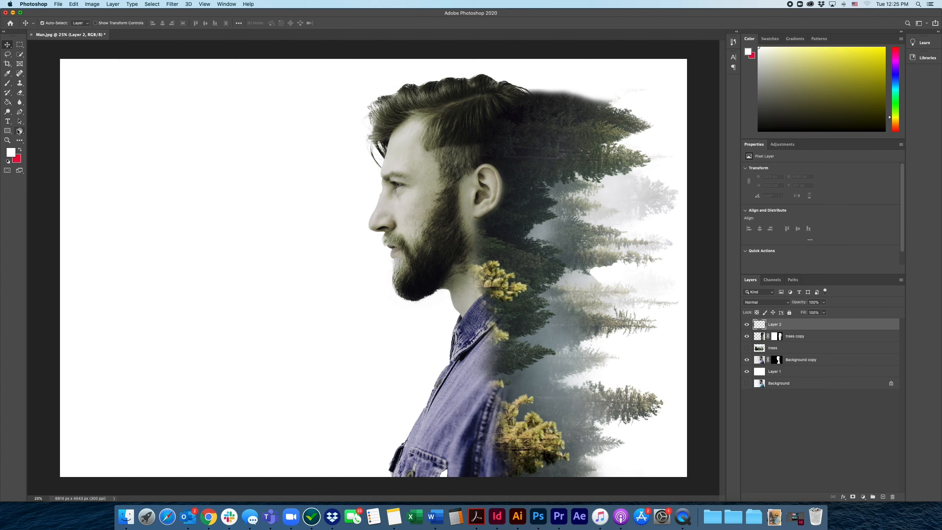
{"action": "left_click", "coordinate": [19, 130]}
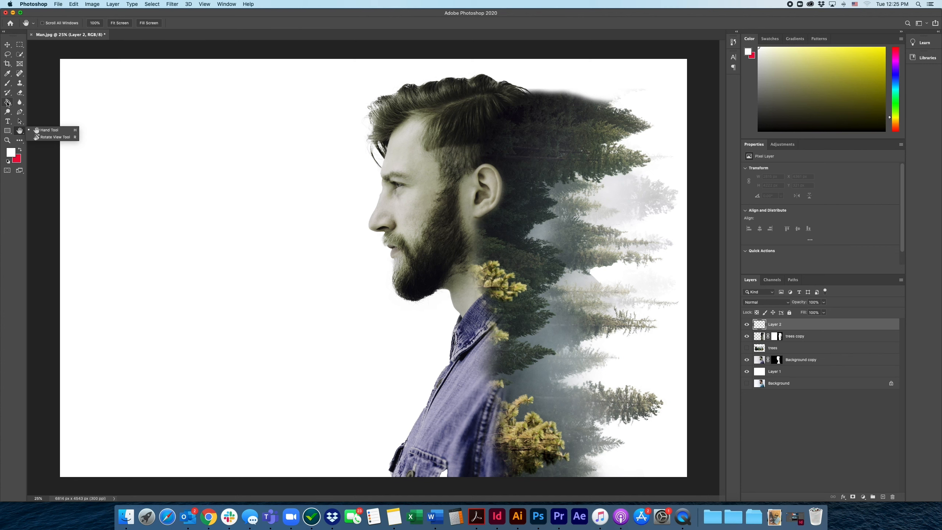
{"action": "left_click", "coordinate": [8, 103]}
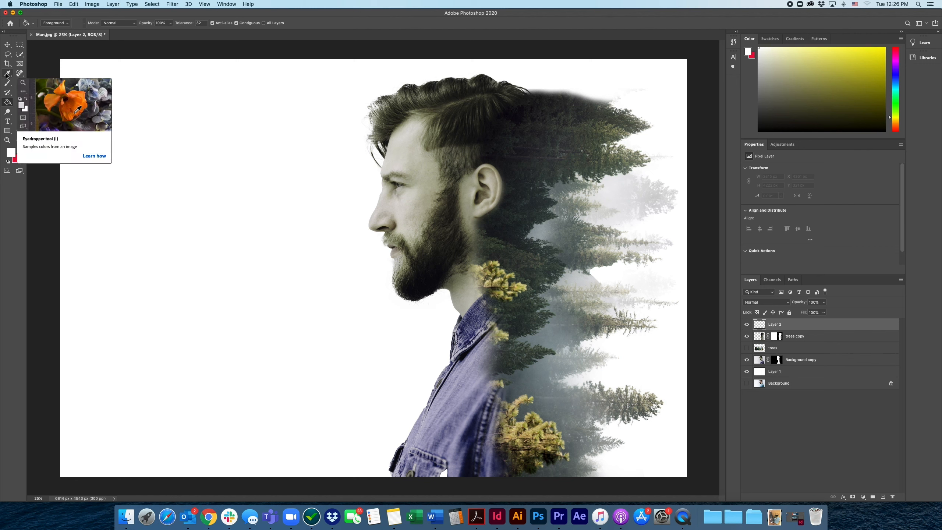
{"action": "left_click", "coordinate": [7, 74]}
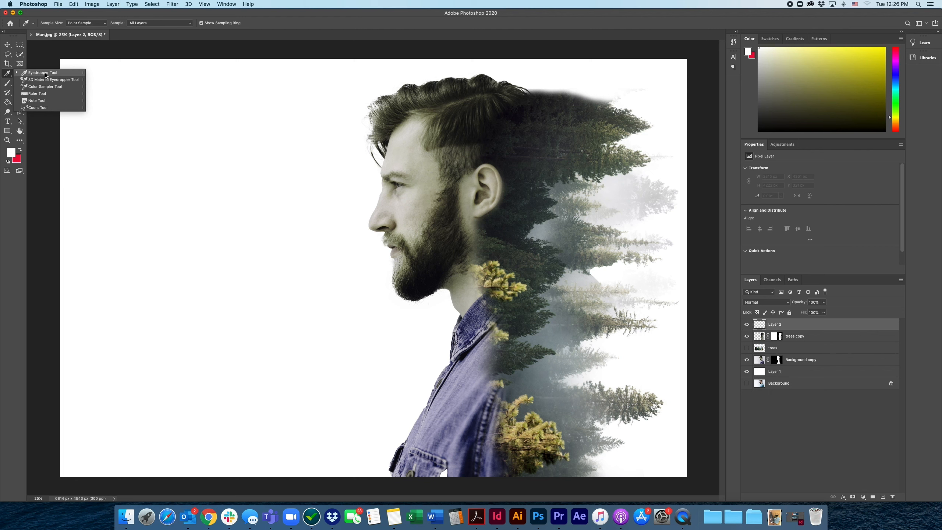
{"action": "left_click", "coordinate": [45, 73]}
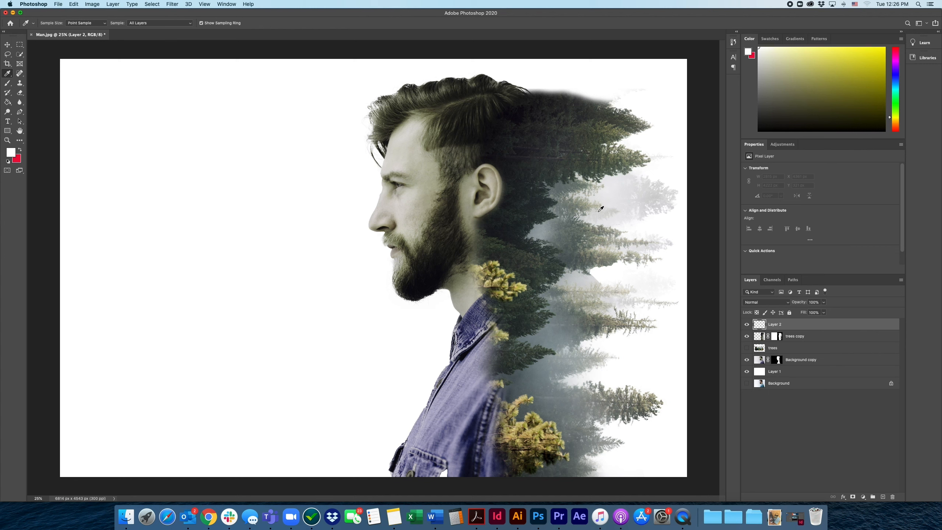
{"action": "left_click", "coordinate": [610, 127]}
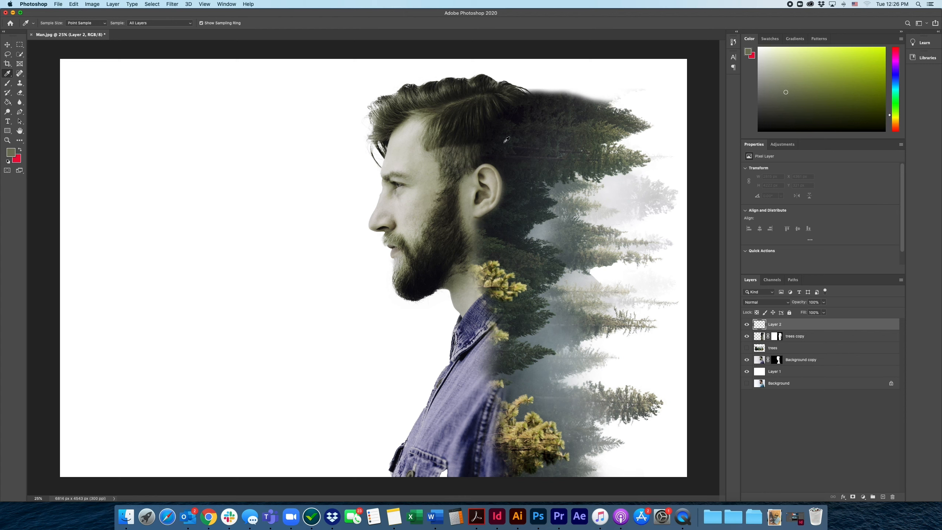
{"action": "left_click", "coordinate": [600, 116]}
{"action": "mouse_move", "coordinate": [600, 116]}
{"action": "left_mouse_down"}
{"action": "mouse_move", "coordinate": [585, 136]}
{"action": "mouse_move", "coordinate": [556, 128]}
{"action": "mouse_move", "coordinate": [554, 139]}
{"action": "mouse_move", "coordinate": [571, 146]}
{"action": "mouse_move", "coordinate": [614, 127]}
{"action": "left_mouse_up"}
Fill the empty Layer 2 with the sampled olive green using the Paint Bucket tool.
{"action": "left_click", "coordinate": [7, 102]}
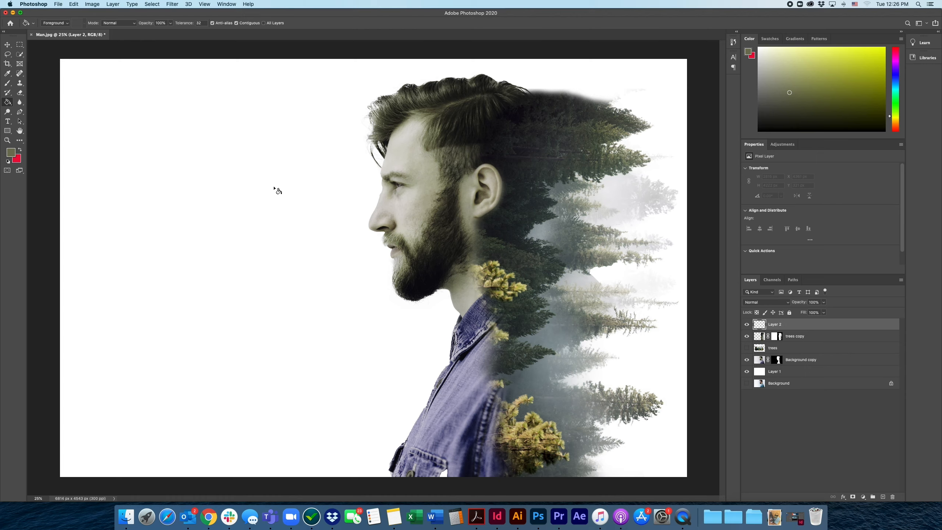
{"action": "left_click", "coordinate": [276, 190]}
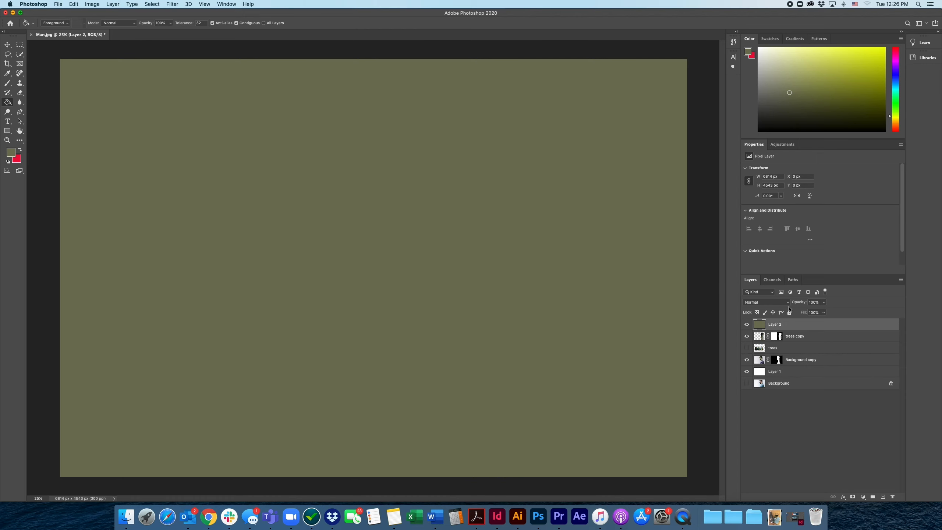
Try Layer 2 at 20% opacity in Normal mode, and restore its opacity to 100%.
{"action": "left_click", "coordinate": [788, 302]}
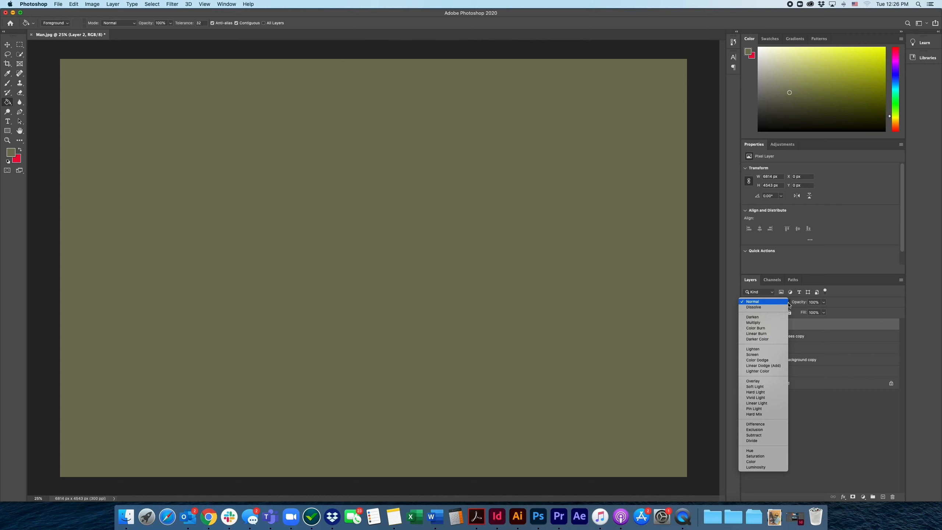
{"action": "left_click", "coordinate": [862, 304]}
{"action": "left_click_drag", "start_coordinate": [800, 313], "coordinate": [796, 313]}
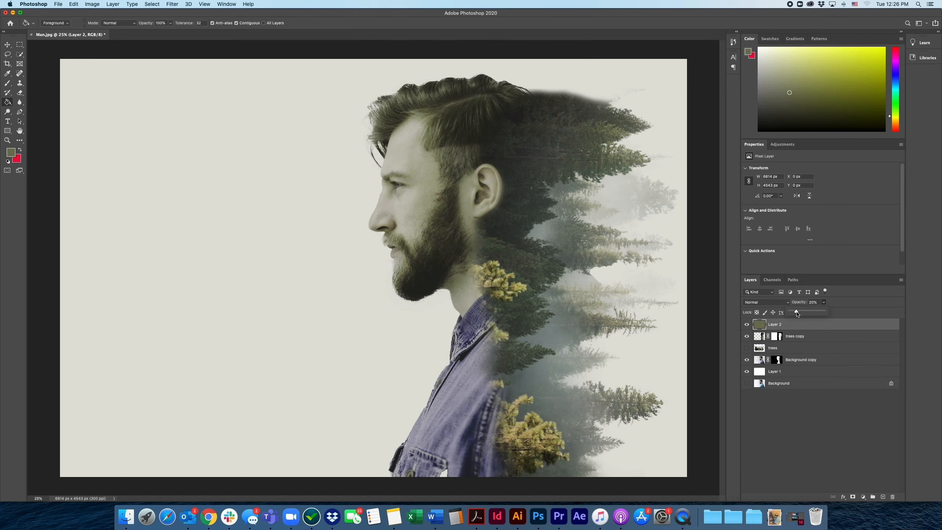
{"action": "left_click", "coordinate": [765, 301]}
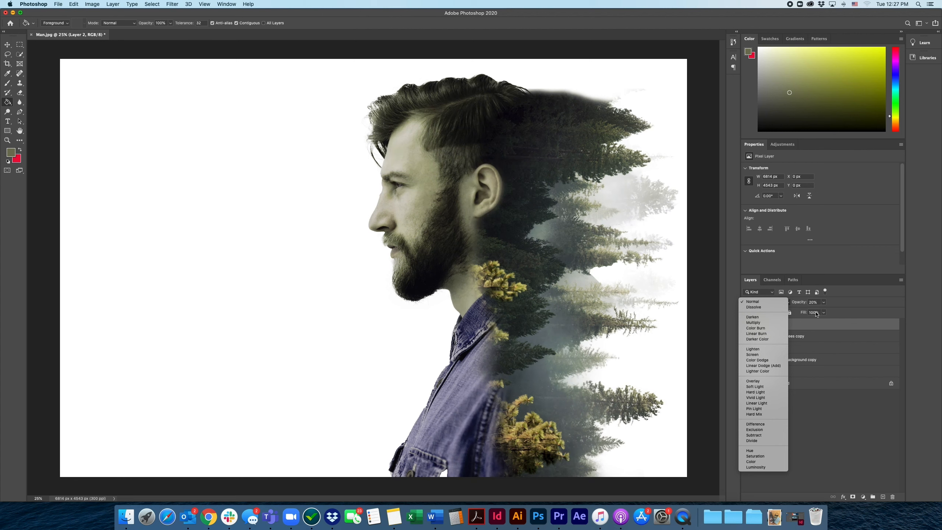
{"action": "left_click", "coordinate": [752, 302]}
{"action": "left_click", "coordinate": [822, 312]}
{"action": "left_click_drag", "start_coordinate": [823, 314], "coordinate": [890, 313]}
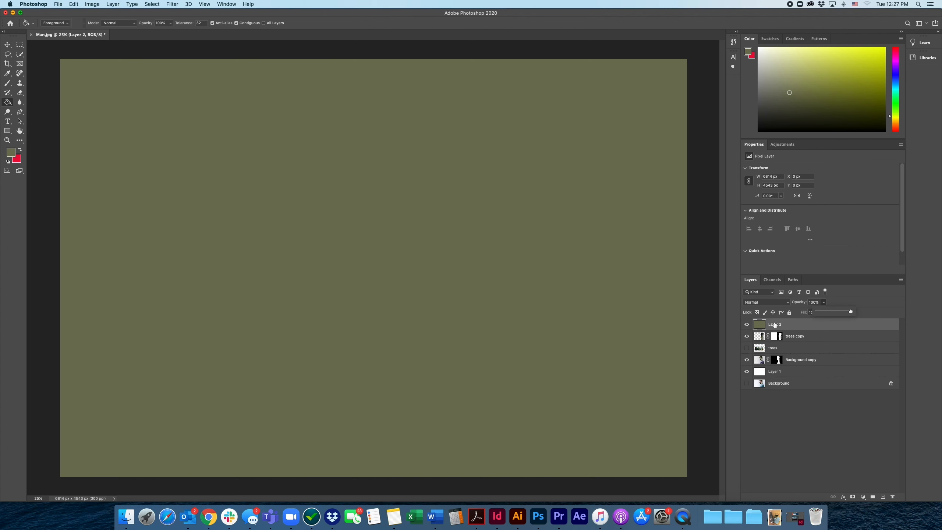
{"action": "left_click", "coordinate": [848, 302]}
Set the blend mode of Layer 2 to Overlay.
{"action": "left_click", "coordinate": [786, 302]}
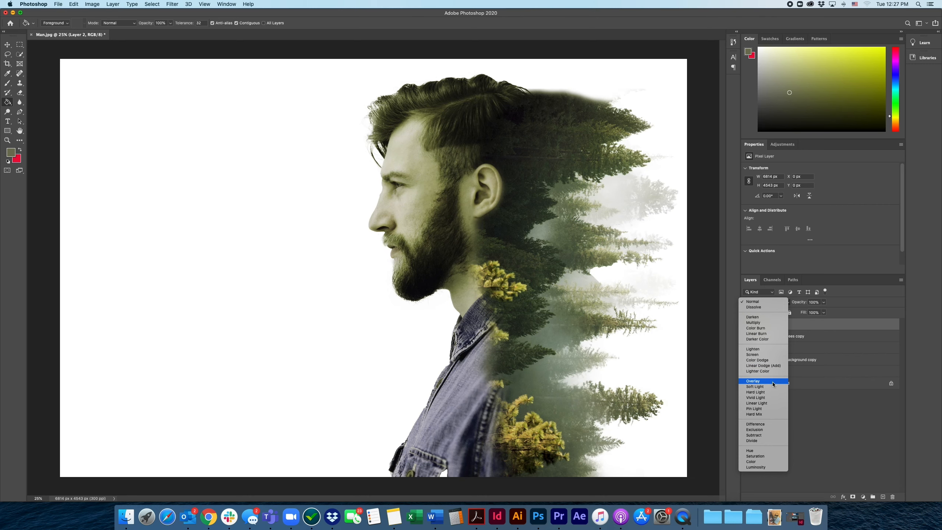
{"action": "left_click", "coordinate": [771, 382]}
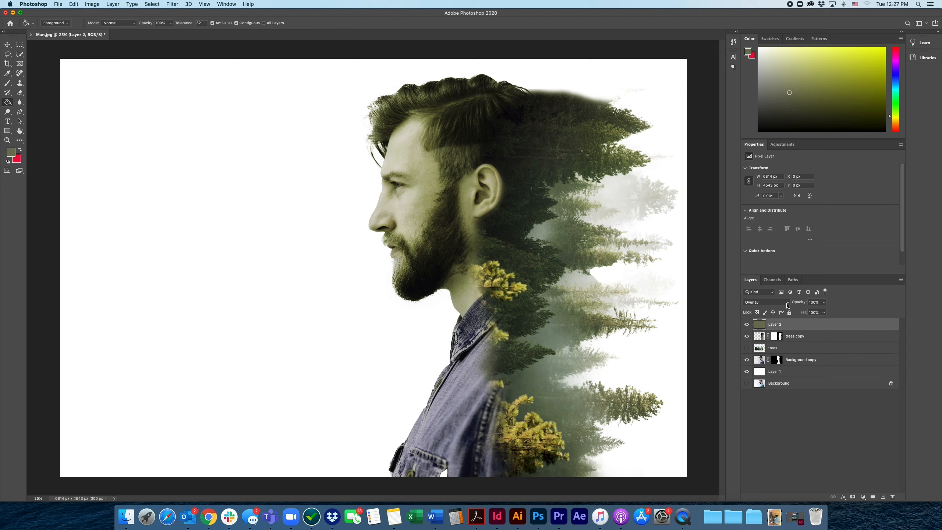
{"action": "left_click", "coordinate": [787, 305]}
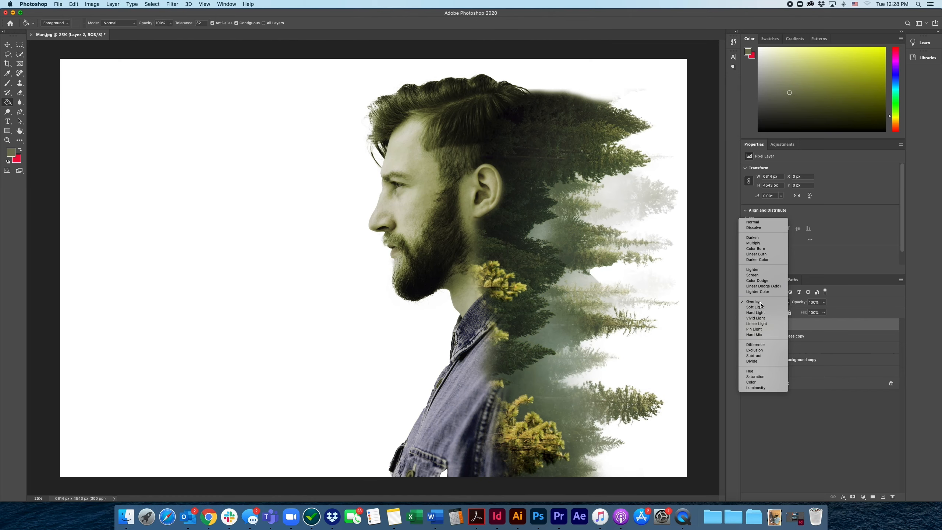
{"action": "left_click", "coordinate": [760, 303]}
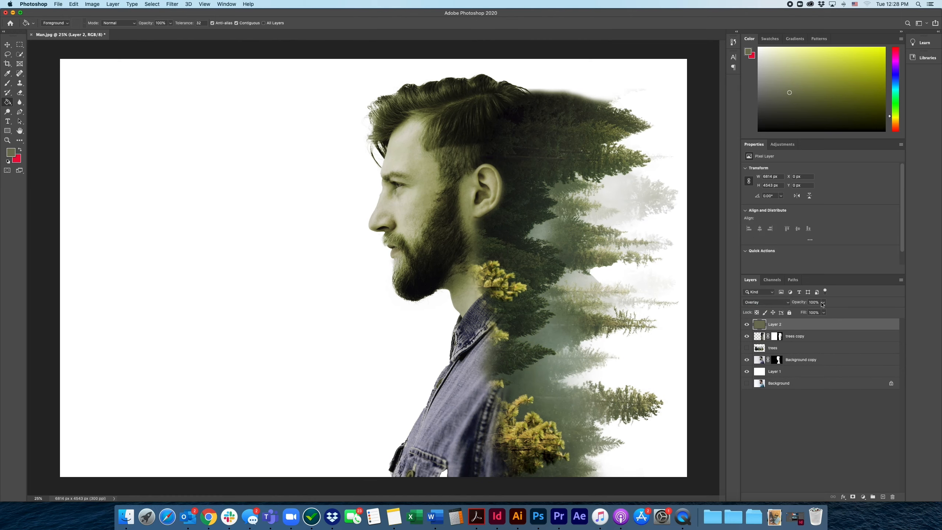
Reduce the opacity of Layer 2 to soften the green tint, and deselect the layer.
{"action": "left_click", "coordinate": [822, 302]}
{"action": "left_click_drag", "start_coordinate": [818, 314], "coordinate": [812, 311]}
{"action": "left_click", "coordinate": [831, 404]}
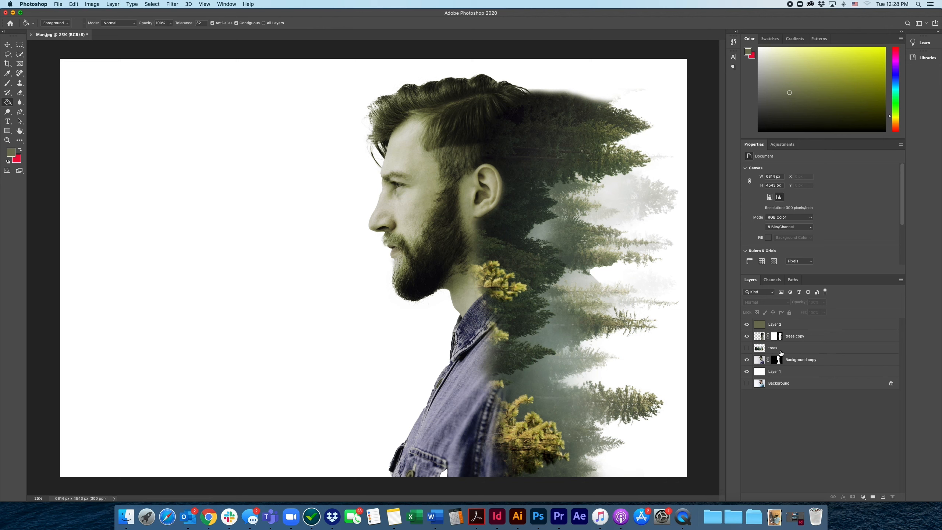
Duplicate Layer 2, and set the copy to Normal blend mode at 100% opacity.
{"action": "left_click", "coordinate": [775, 325]}
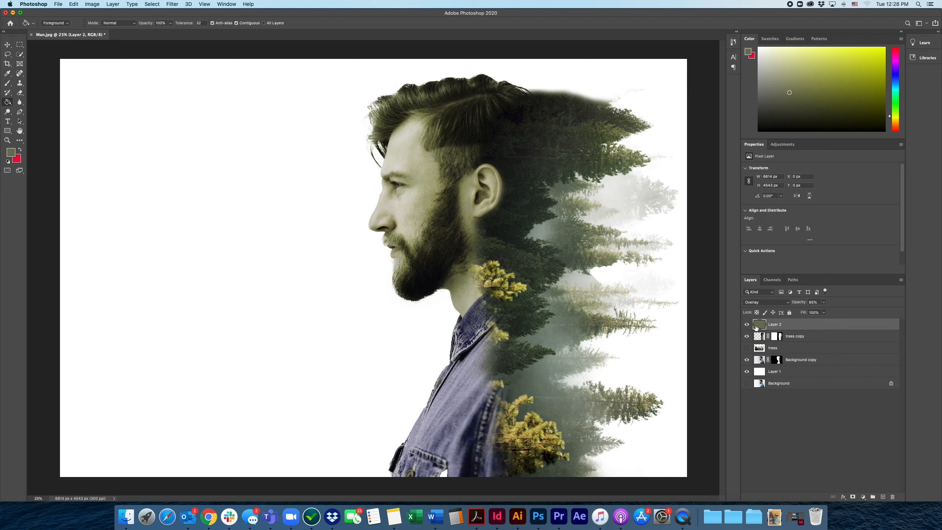
{"action": "left_click_drag", "start_coordinate": [758, 324], "coordinate": [882, 496]}
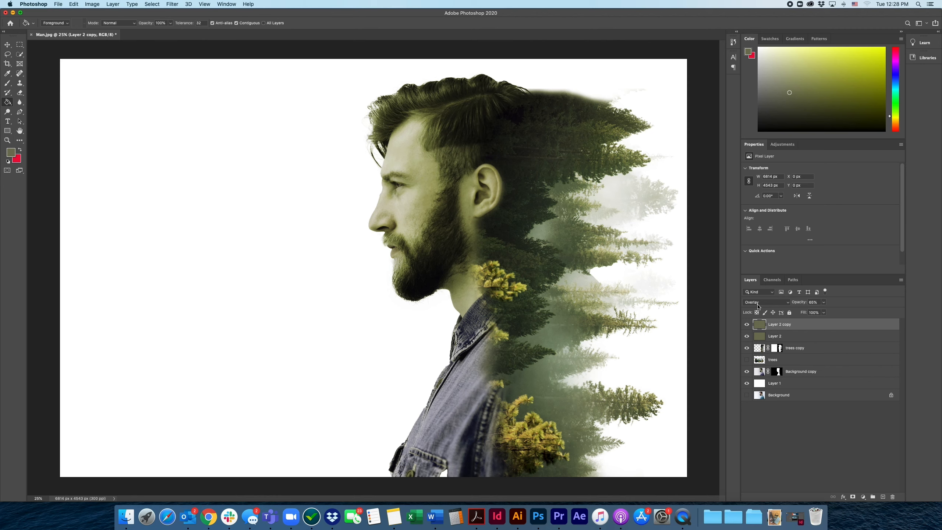
{"action": "left_click", "coordinate": [758, 302]}
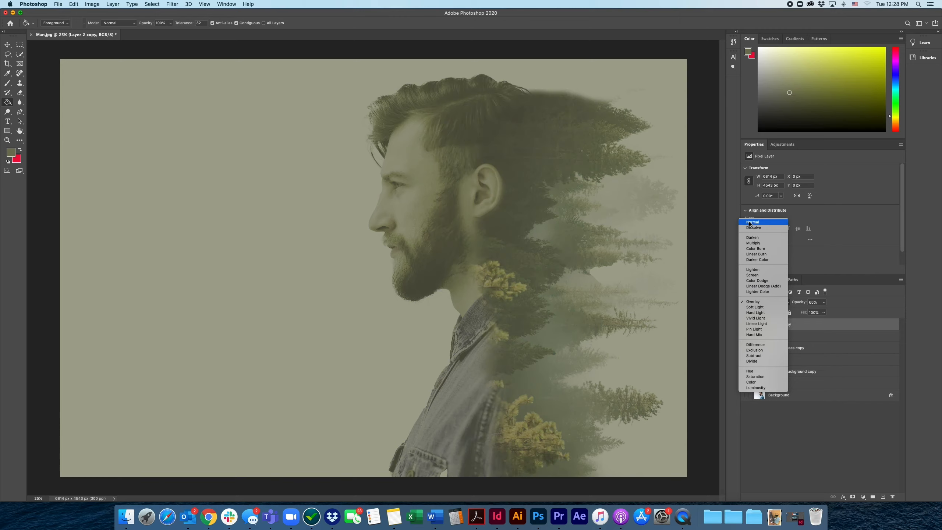
{"action": "left_click", "coordinate": [748, 222]}
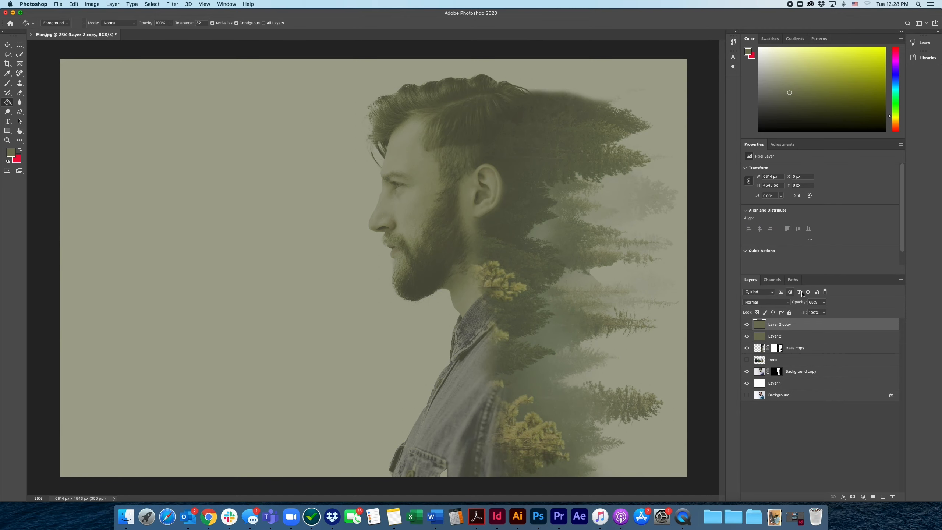
{"action": "left_click", "coordinate": [823, 303]}
{"action": "left_click_drag", "start_coordinate": [824, 310], "coordinate": [864, 317]}
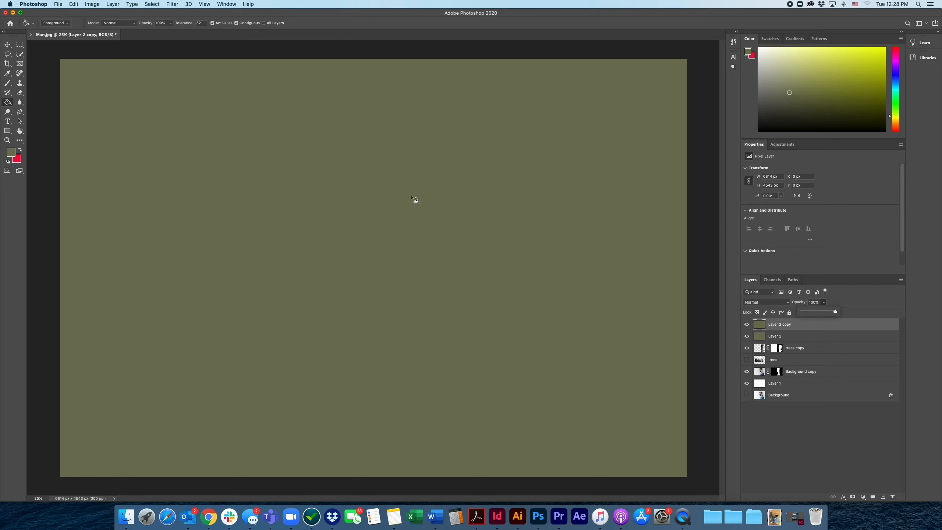
Switch to the Elliptical Marquee tool.
{"action": "left_click", "coordinate": [17, 47]}
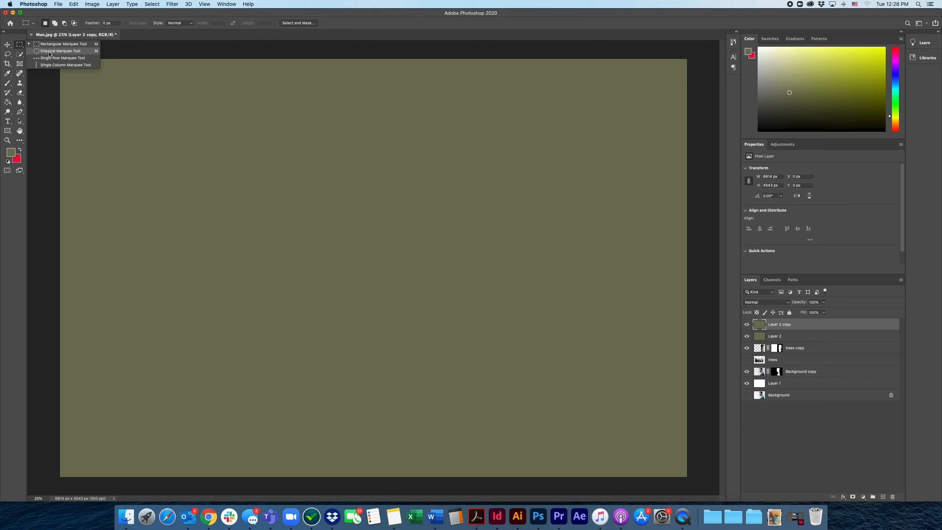
{"action": "left_click", "coordinate": [17, 45]}
{"action": "left_click", "coordinate": [52, 53]}
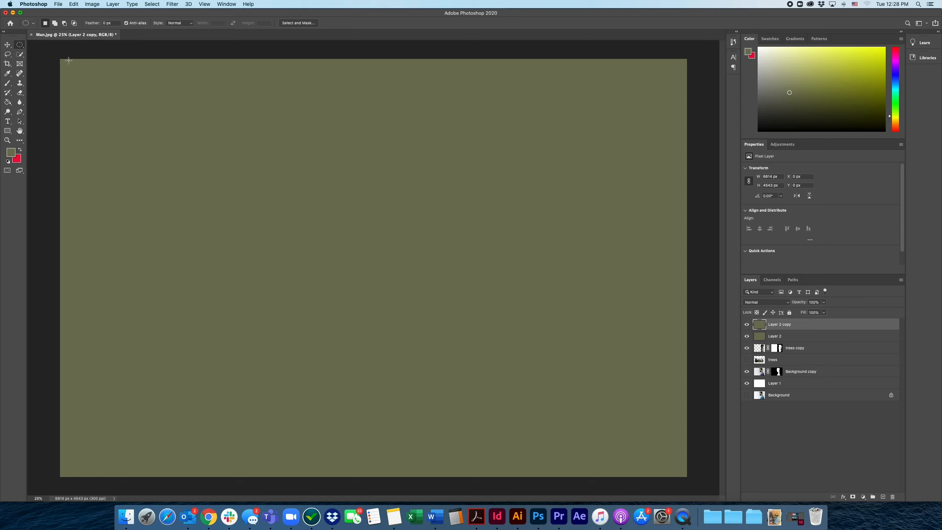
Try clearing a canvas-wide ellipse with a 100 px feather from Layer 2 copy, undo the deletion and deselect.
{"action": "left_click", "coordinate": [106, 23]}
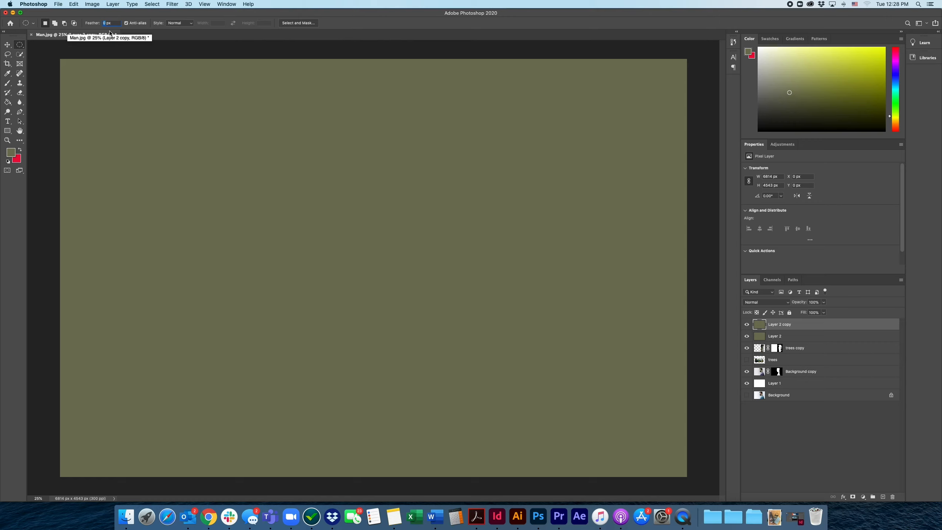
{"action": "type", "text": "100"}
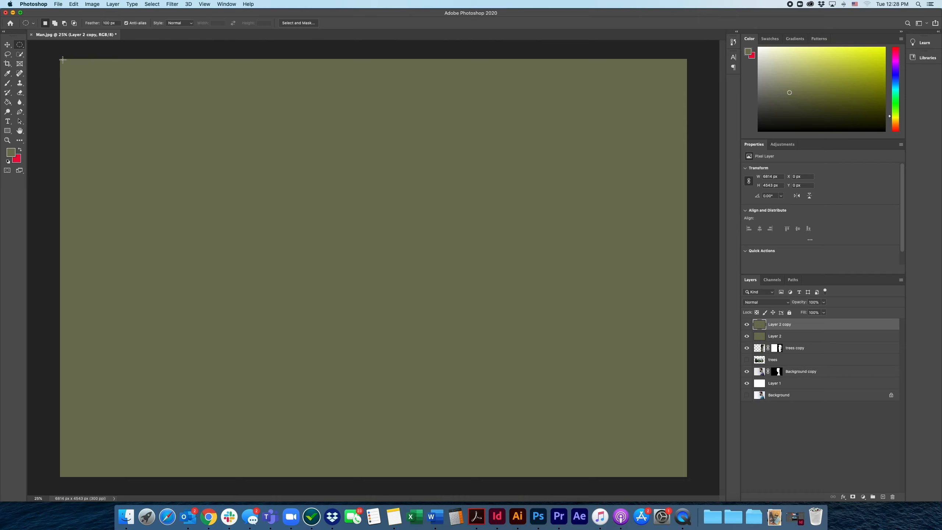
{"action": "left_click_drag", "start_coordinate": [62, 60], "coordinate": [685, 476]}
{"action": "key", "text": "Delete"}
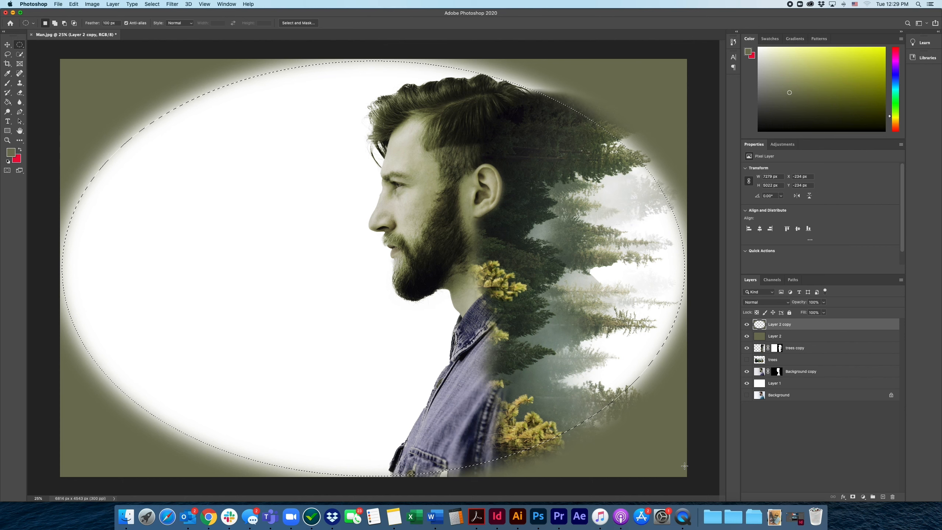
{"action": "key", "text": "alt+BackSpace"}
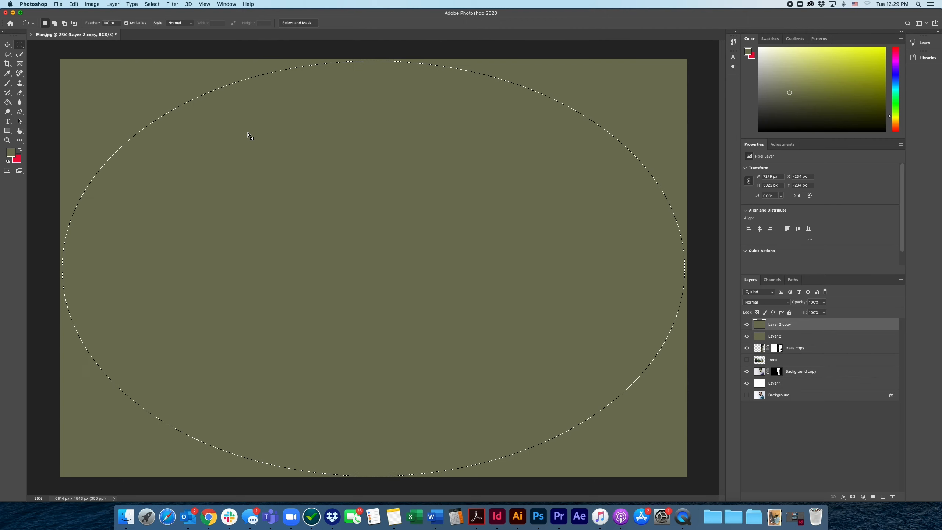
{"action": "key", "text": "super+d"}
Clear a canvas-wide ellipse with a 400 px feather from Layer 2 copy to leave a soft vignette, and deselect.
{"action": "key", "text": "Return"}
{"action": "type", "text": "400"}
{"action": "left_click_drag", "start_coordinate": [62, 60], "coordinate": [686, 475]}
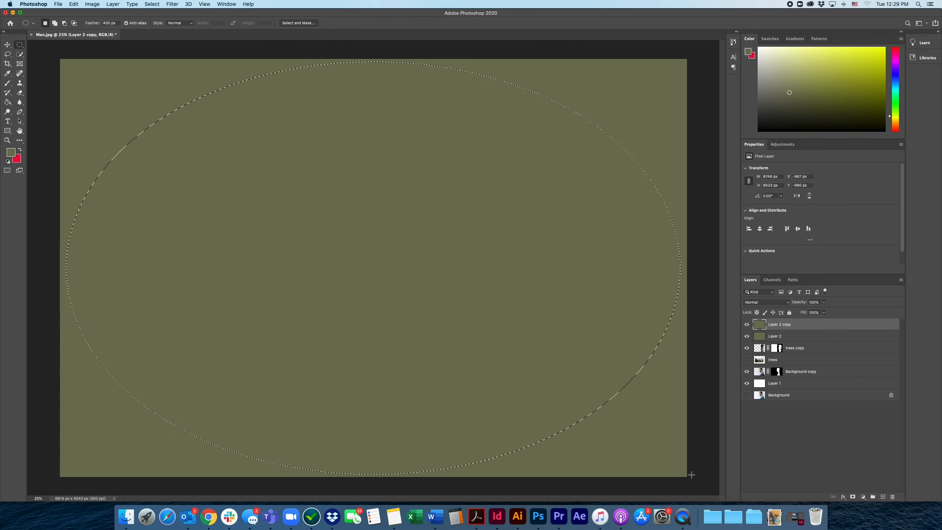
{"action": "key", "text": "Delete"}
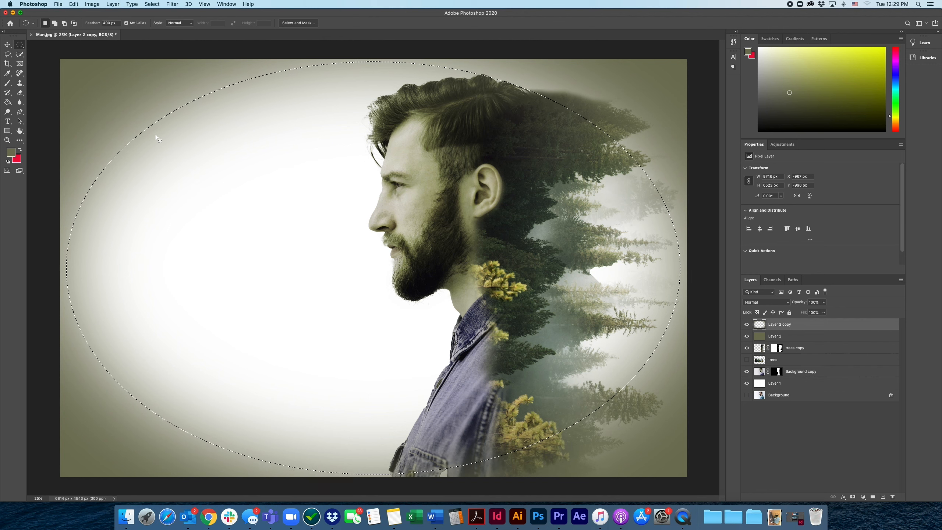
{"action": "left_click", "coordinate": [7, 45]}
{"action": "left_click", "coordinate": [152, 54]}
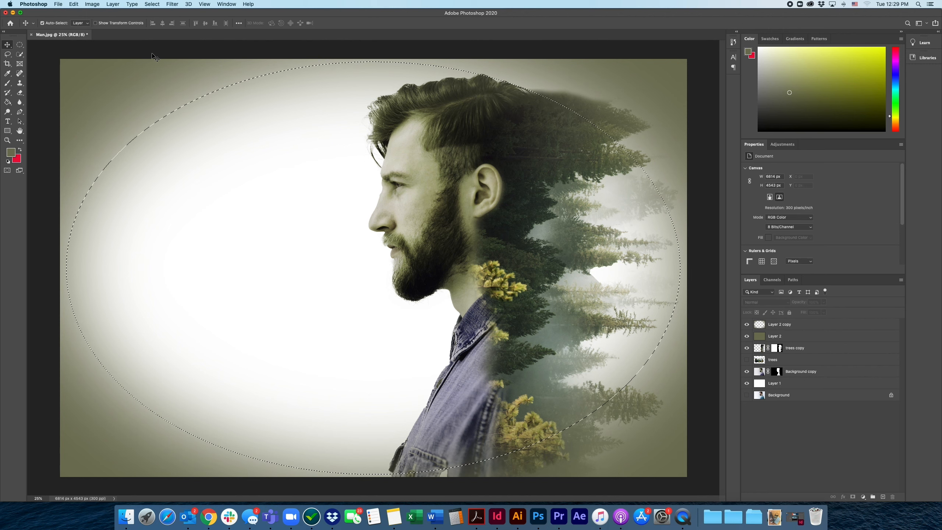
{"action": "left_click", "coordinate": [191, 113]}
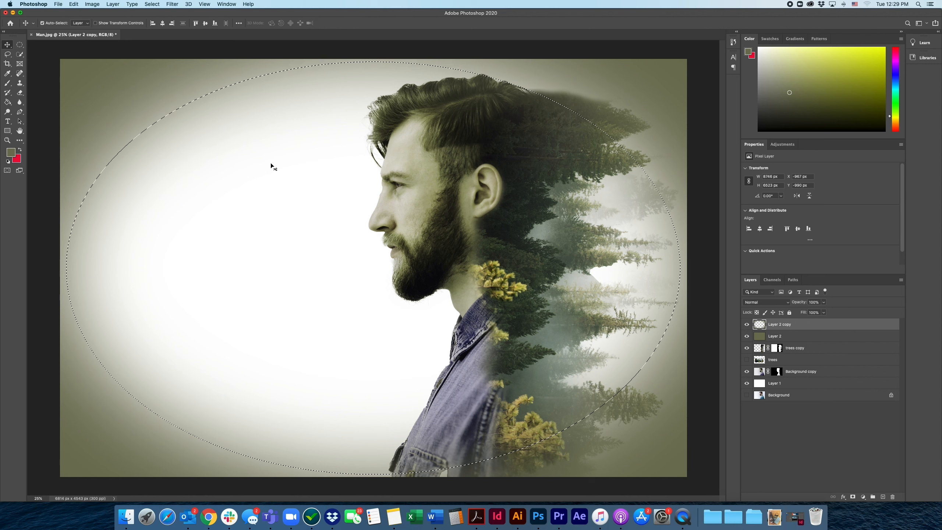
{"action": "key", "text": "super+d"}
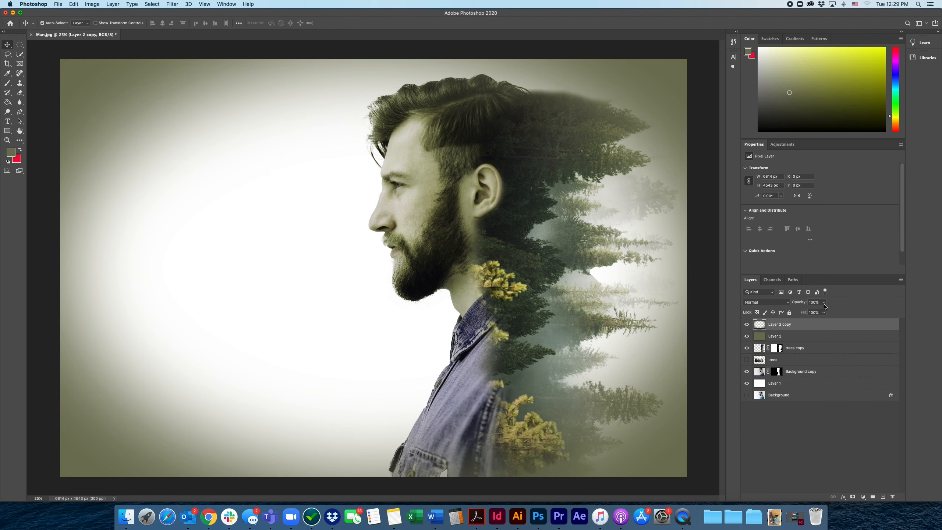
Set Layer 2 copy to the Difference blend mode at 48% opacity, and deselect the layer.
{"action": "left_click", "coordinate": [786, 302]}
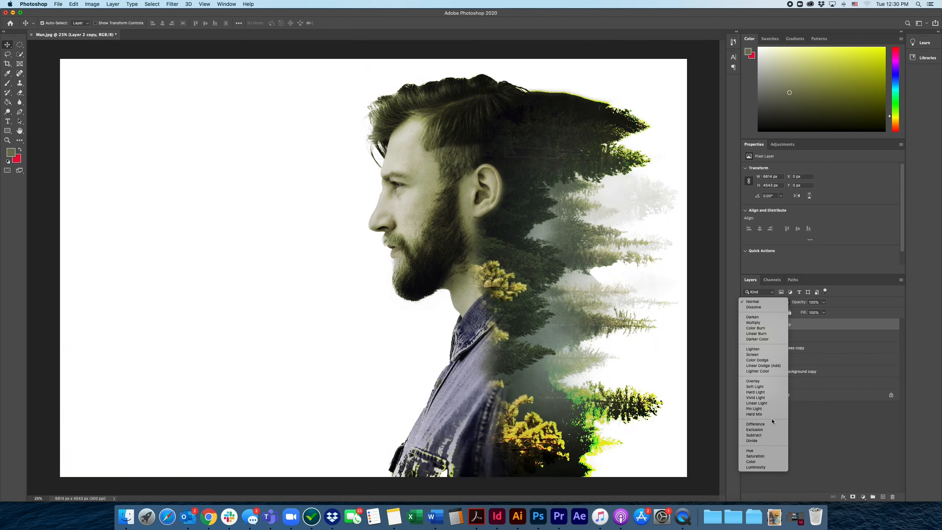
{"action": "left_click", "coordinate": [772, 424]}
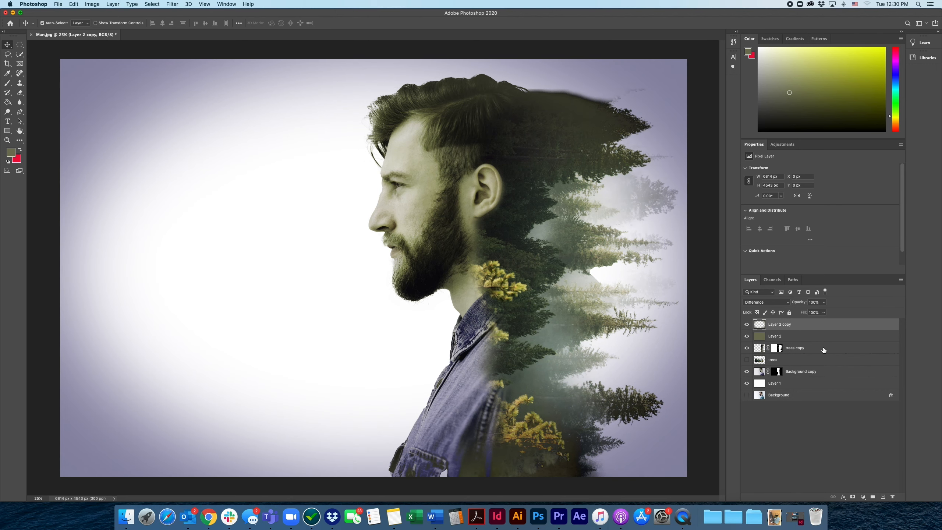
{"action": "left_click", "coordinate": [823, 302]}
{"action": "left_click_drag", "start_coordinate": [825, 310], "coordinate": [806, 312]}
{"action": "left_click", "coordinate": [847, 288]}
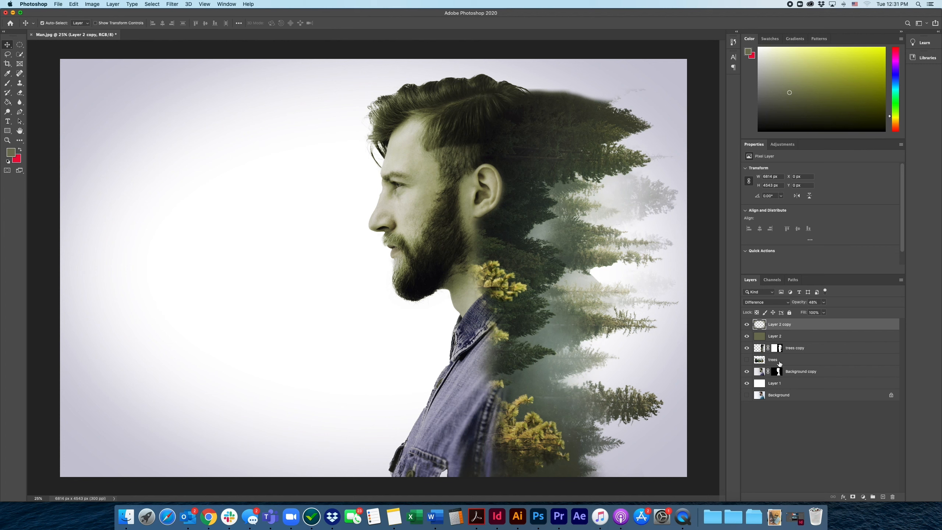
{"action": "left_click", "coordinate": [797, 421]}
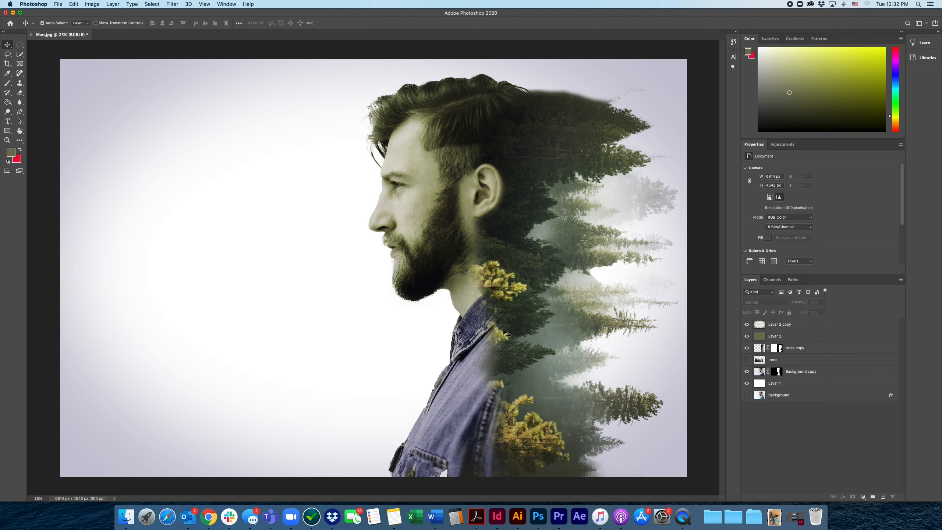
Save the finished double-exposure document.
{"action": "left_click", "coordinate": [57, 4]}
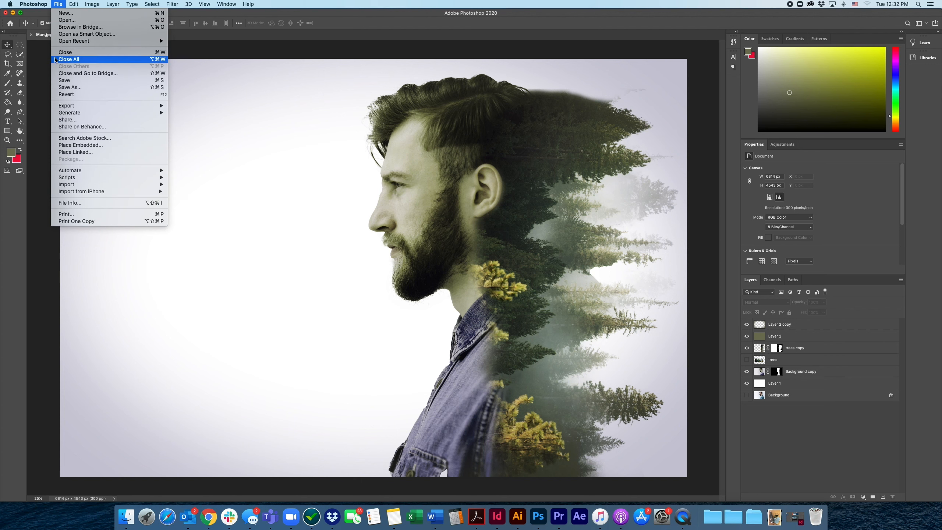
{"action": "left_click", "coordinate": [63, 80]}
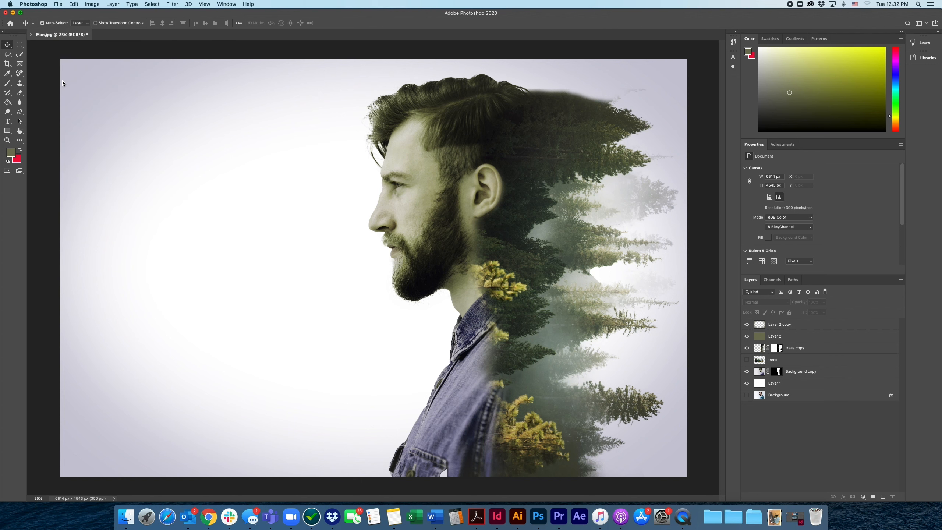